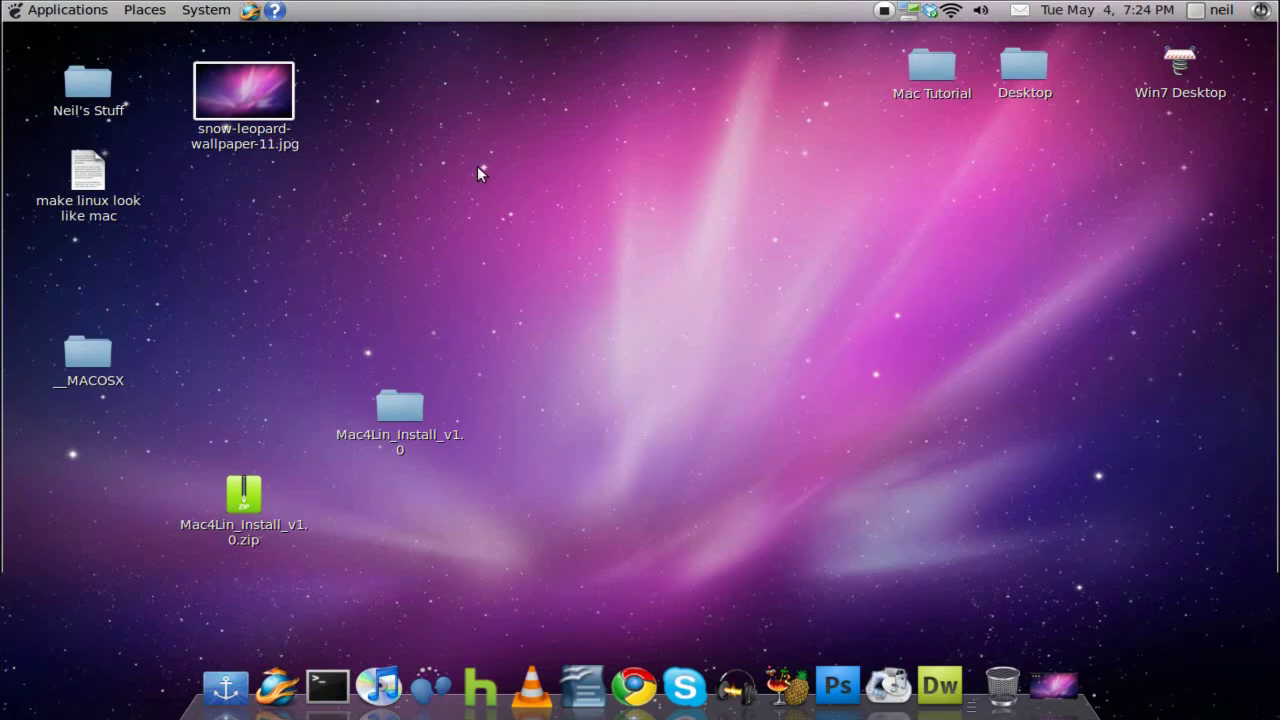
# Open the Mac4Lin_Install_v1.0 folder, then close it and clear the desktop selection
pyautogui.doubleClick(400, 403)
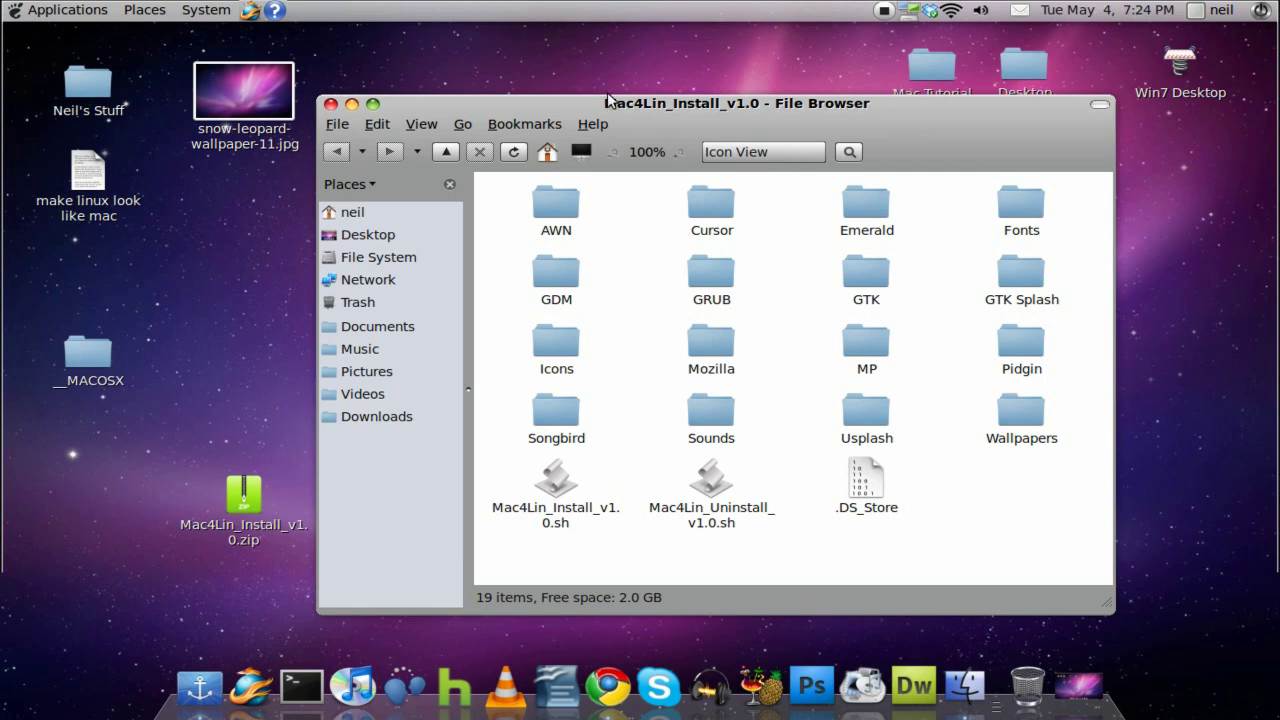
pyautogui.click(331, 104)
pyautogui.click(377, 94)
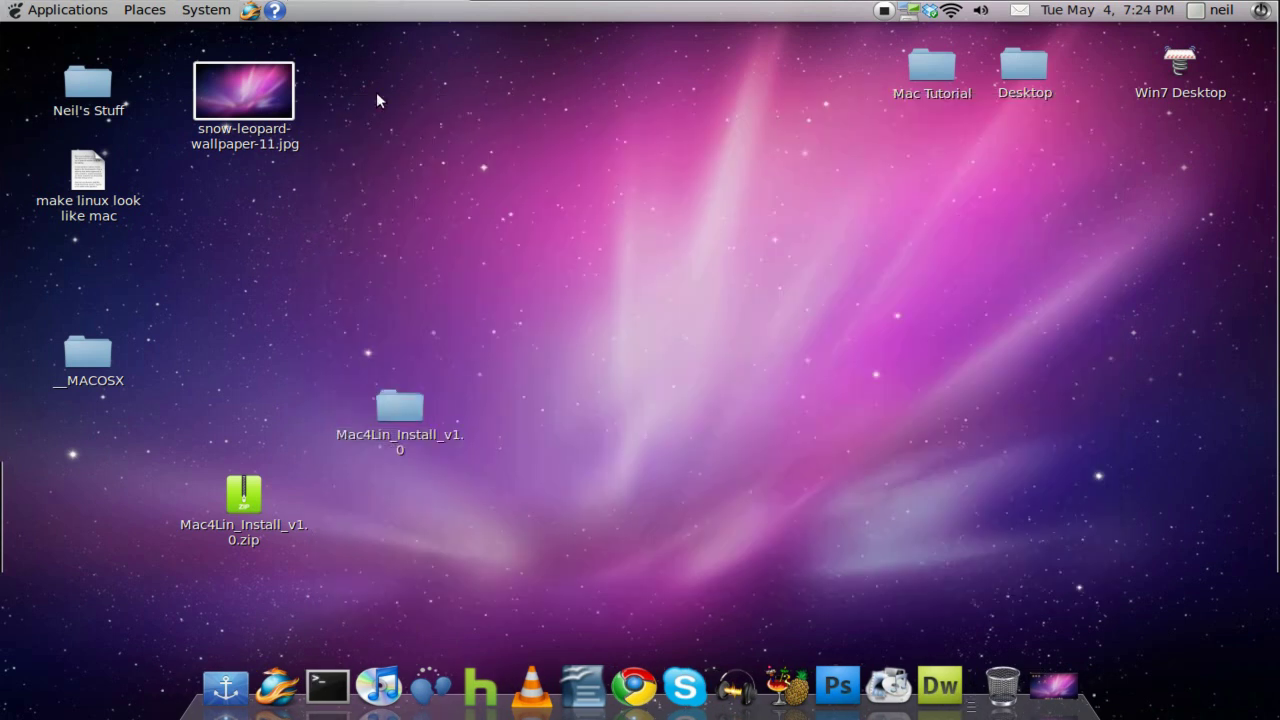
# Remove the Applications menus and the launcher icon from the top panel
pyautogui.rightClick(118, 13)
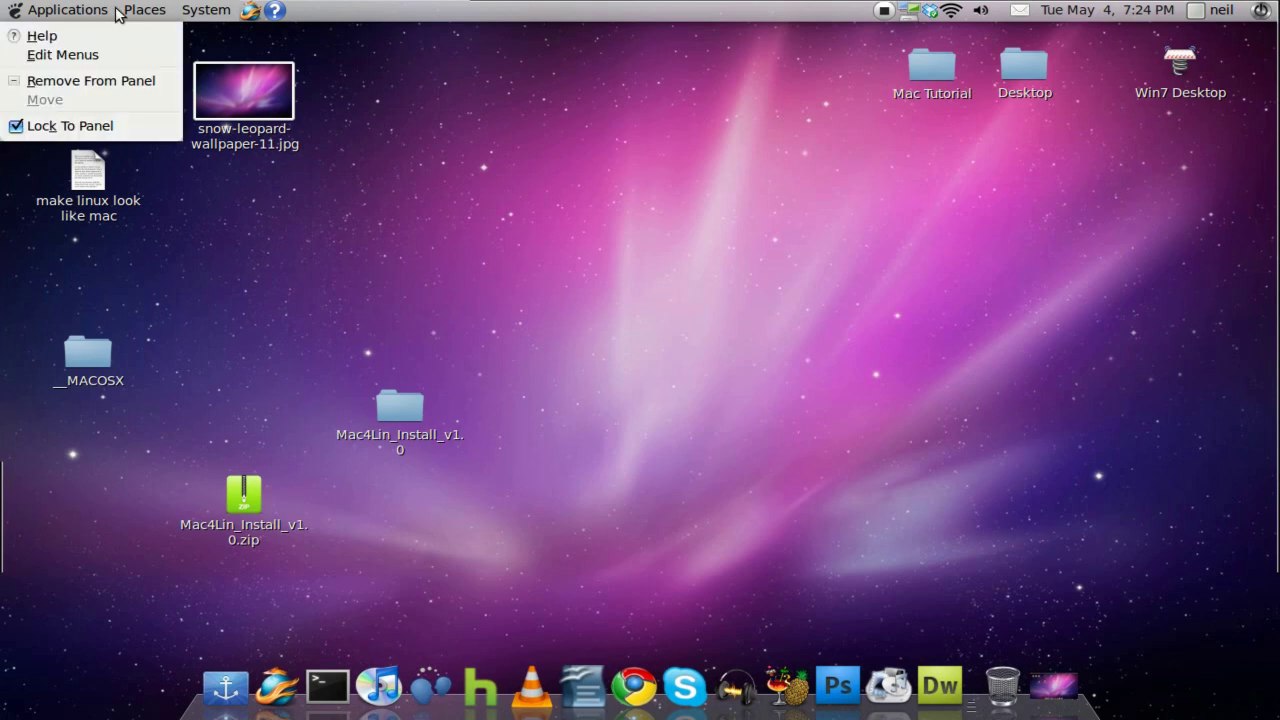
pyautogui.click(460, 85)
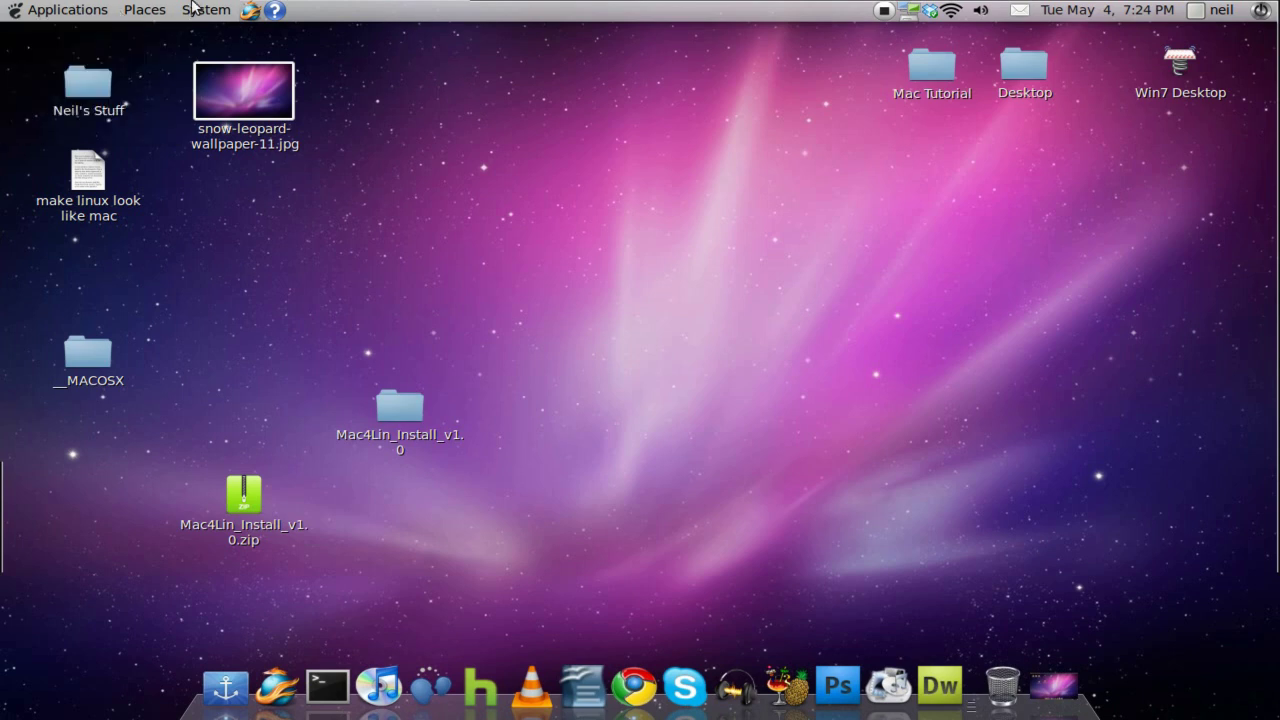
pyautogui.rightClick(129, 10)
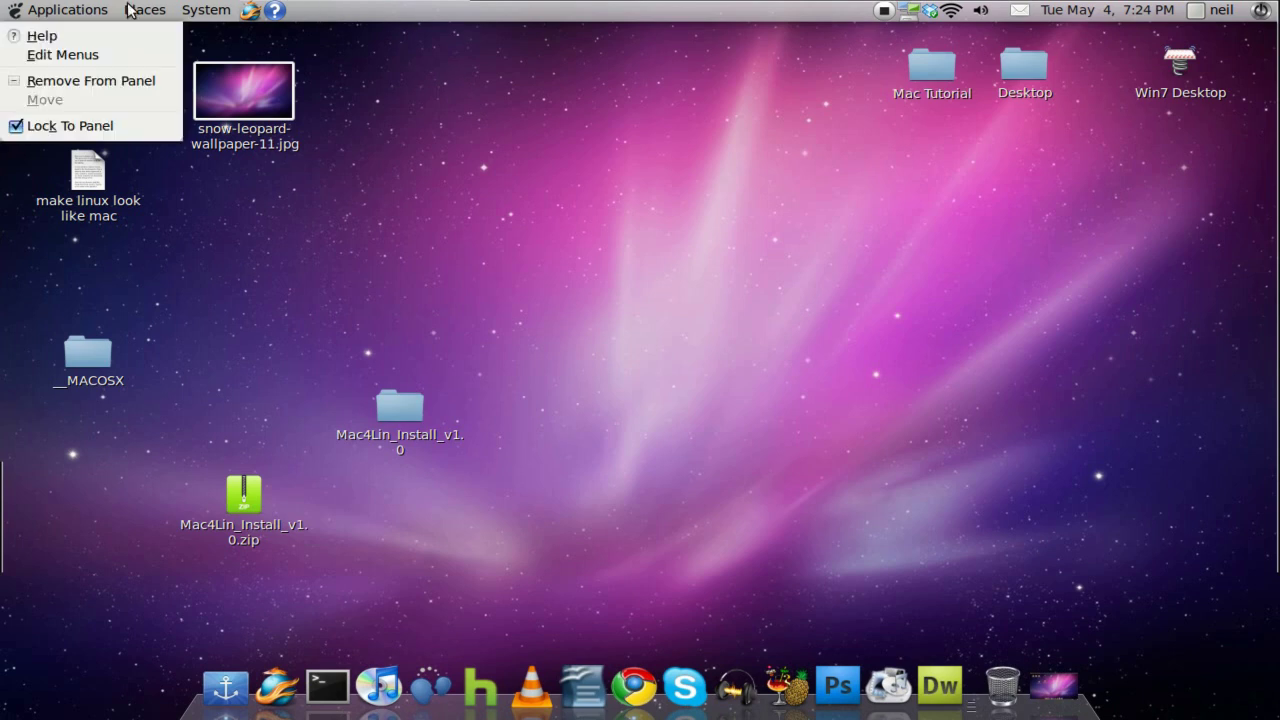
pyautogui.click(93, 81)
pyautogui.rightClick(13, 12)
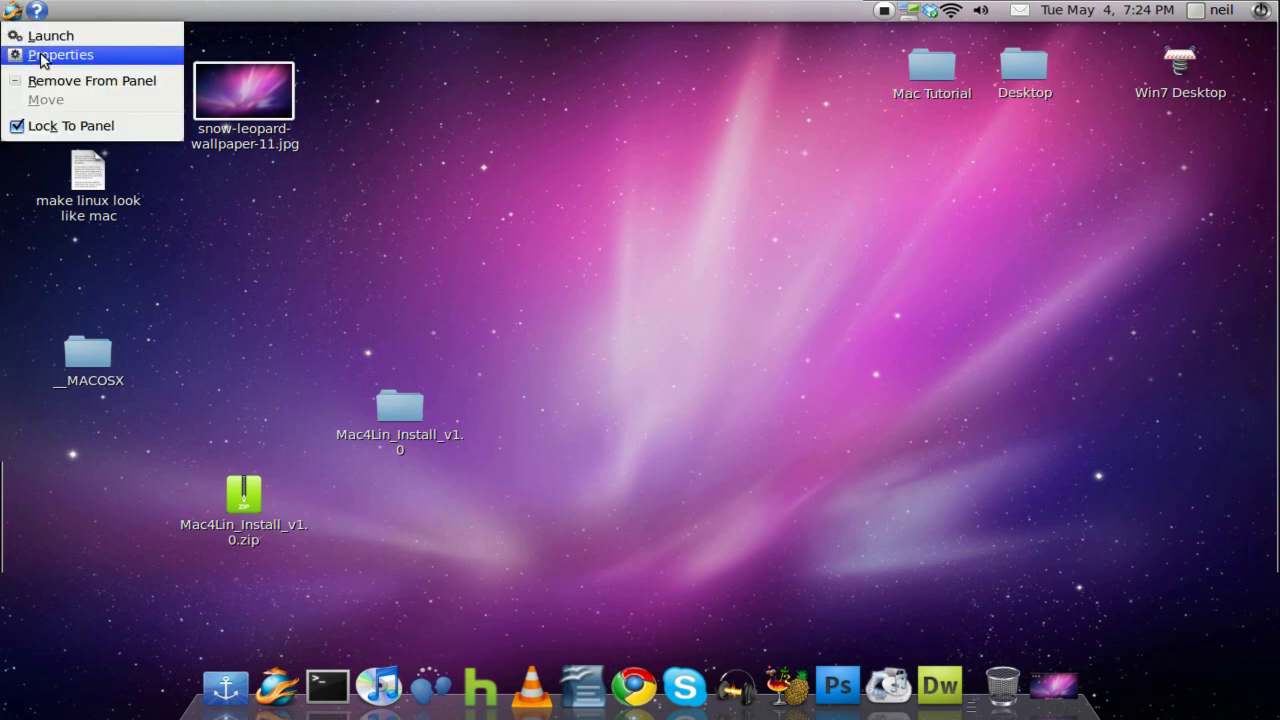
pyautogui.click(60, 81)
# Remove the help icon and the user/shutdown applet from the top panel
pyautogui.rightClick(16, 11)
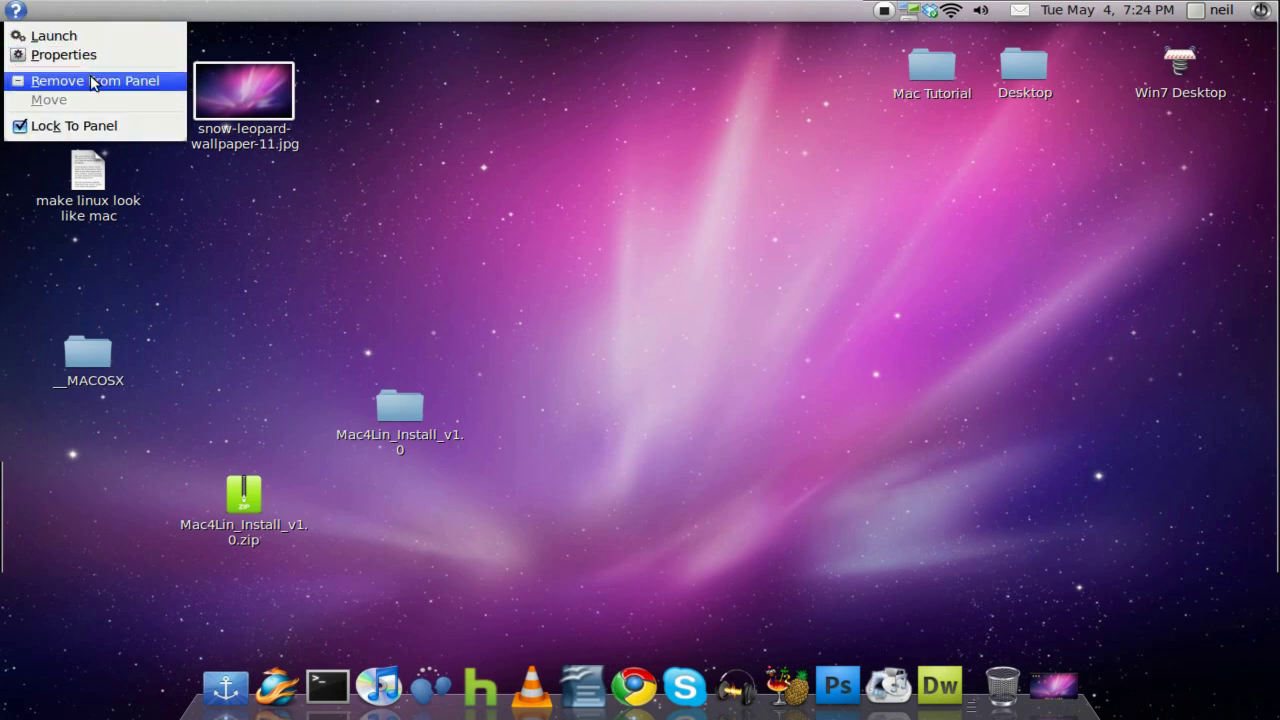
pyautogui.click(93, 81)
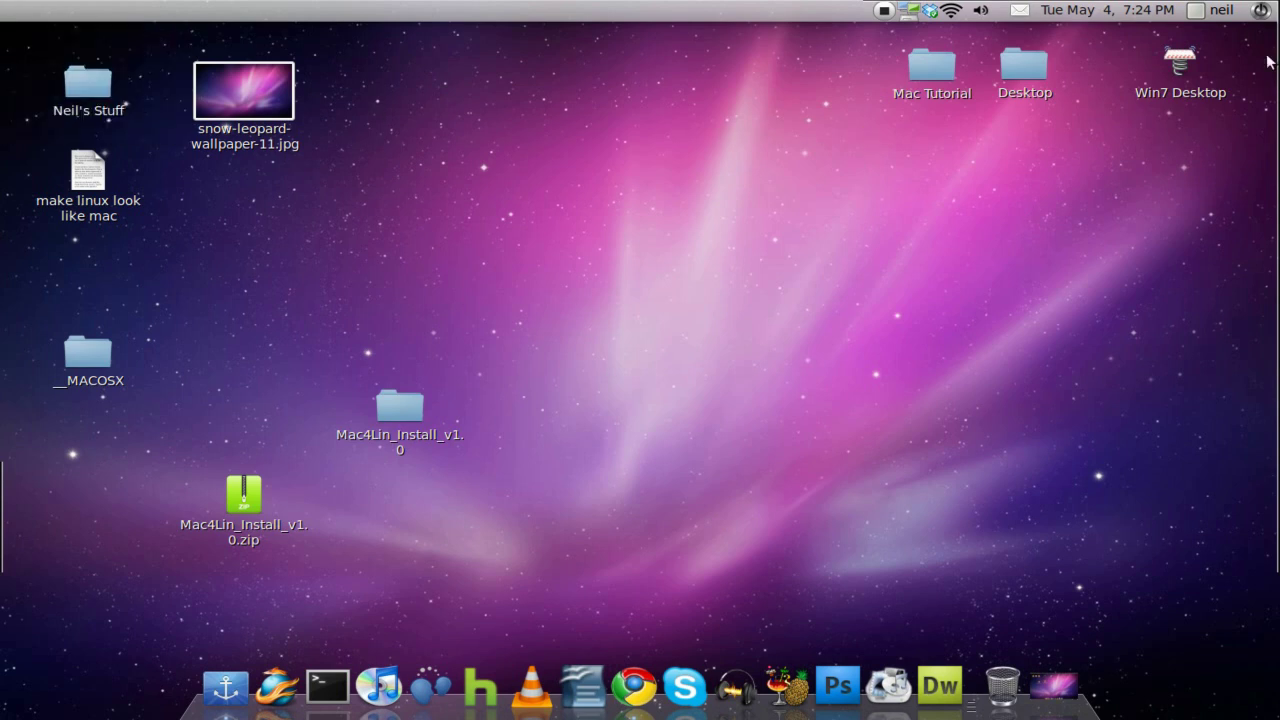
pyautogui.rightClick(1264, 12)
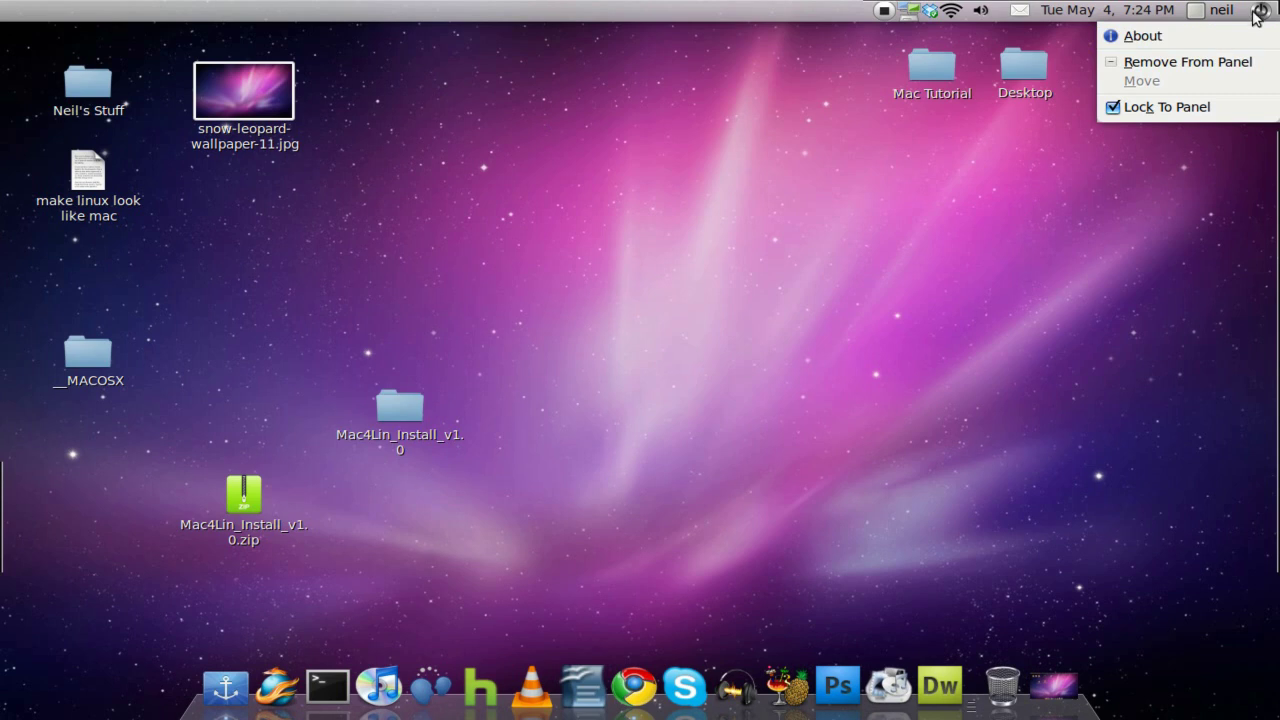
pyautogui.click(1187, 61)
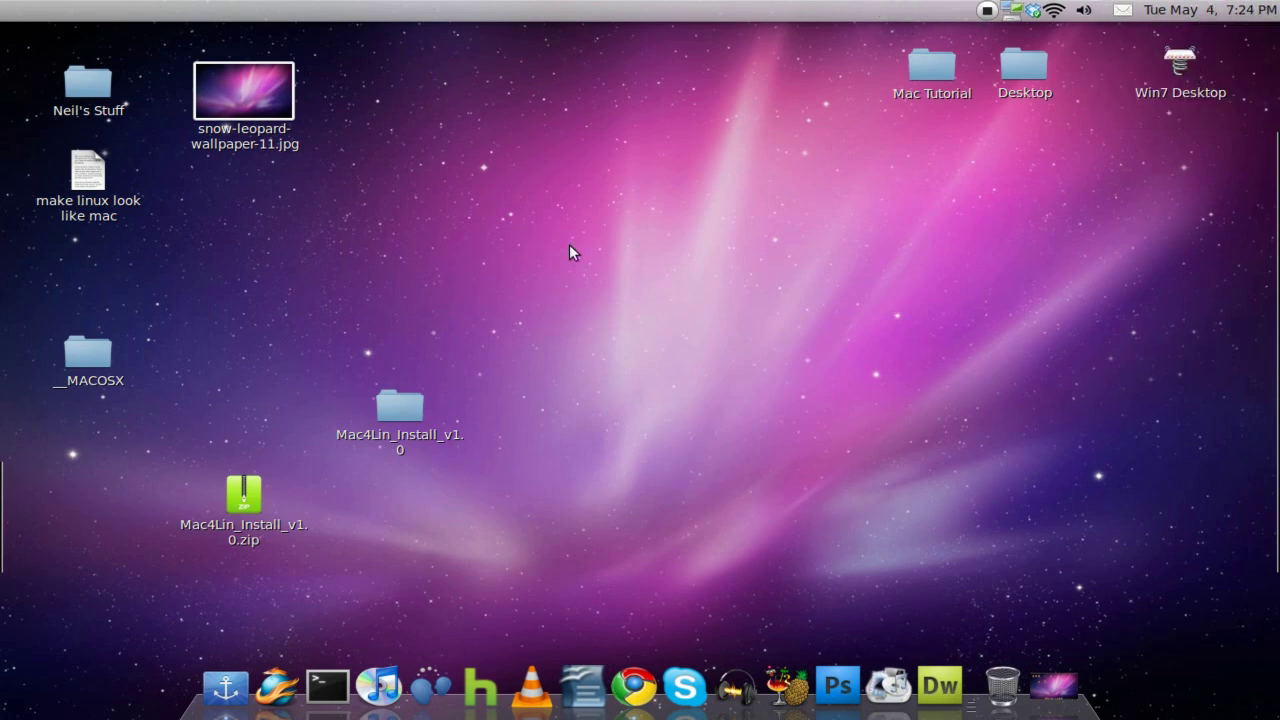
# Add the Main Menu applet to the top panel via Add to Panel
pyautogui.rightClick(740, 8)
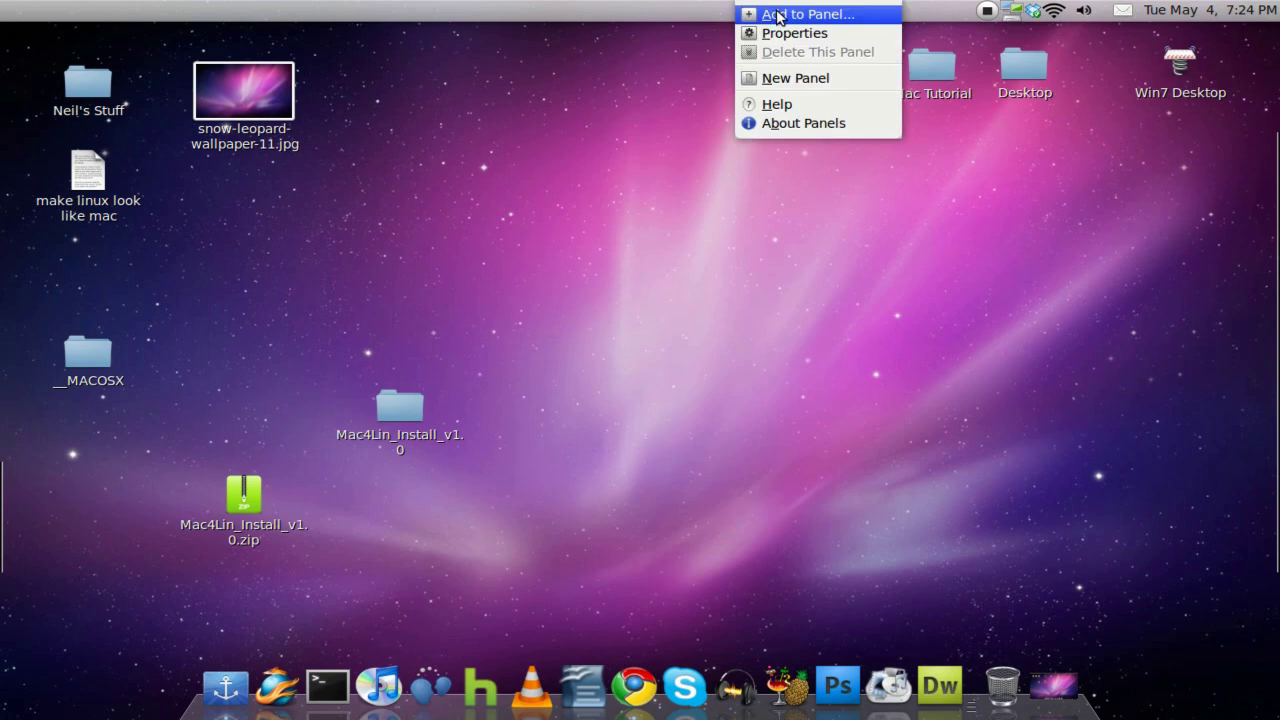
pyautogui.click(777, 14)
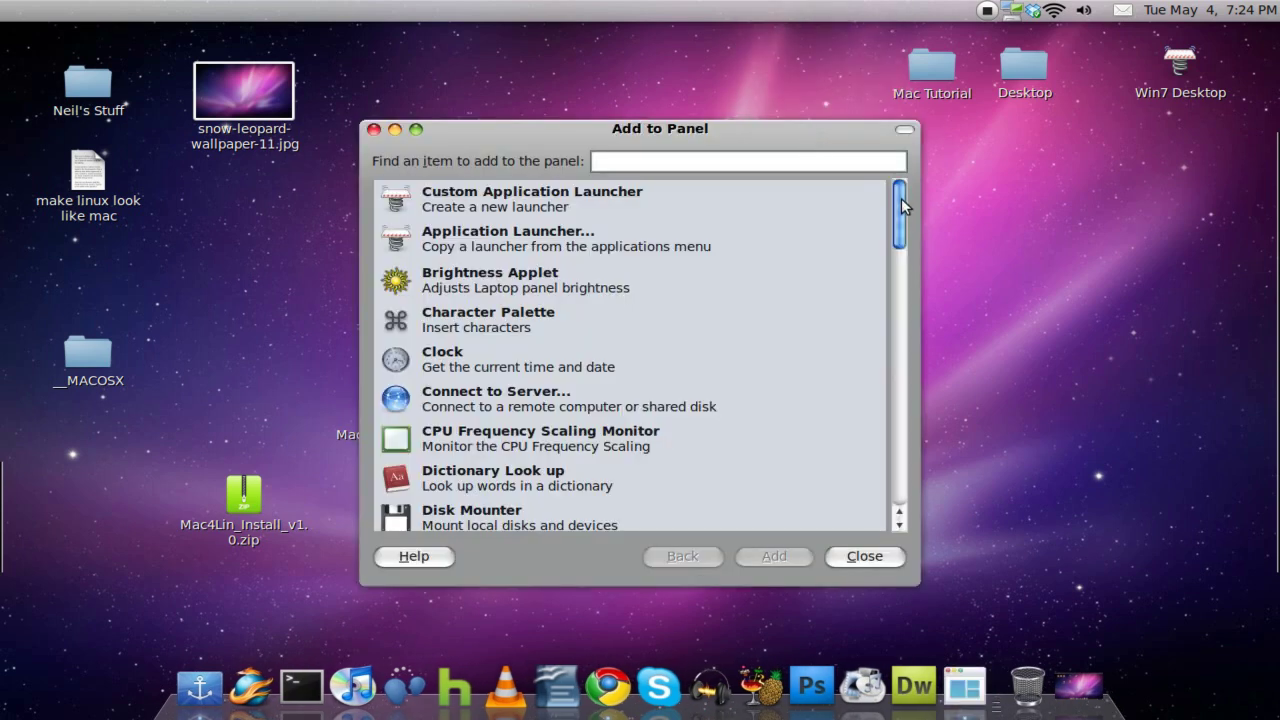
pyautogui.moveTo(901, 200); pyautogui.dragTo(905, 355)
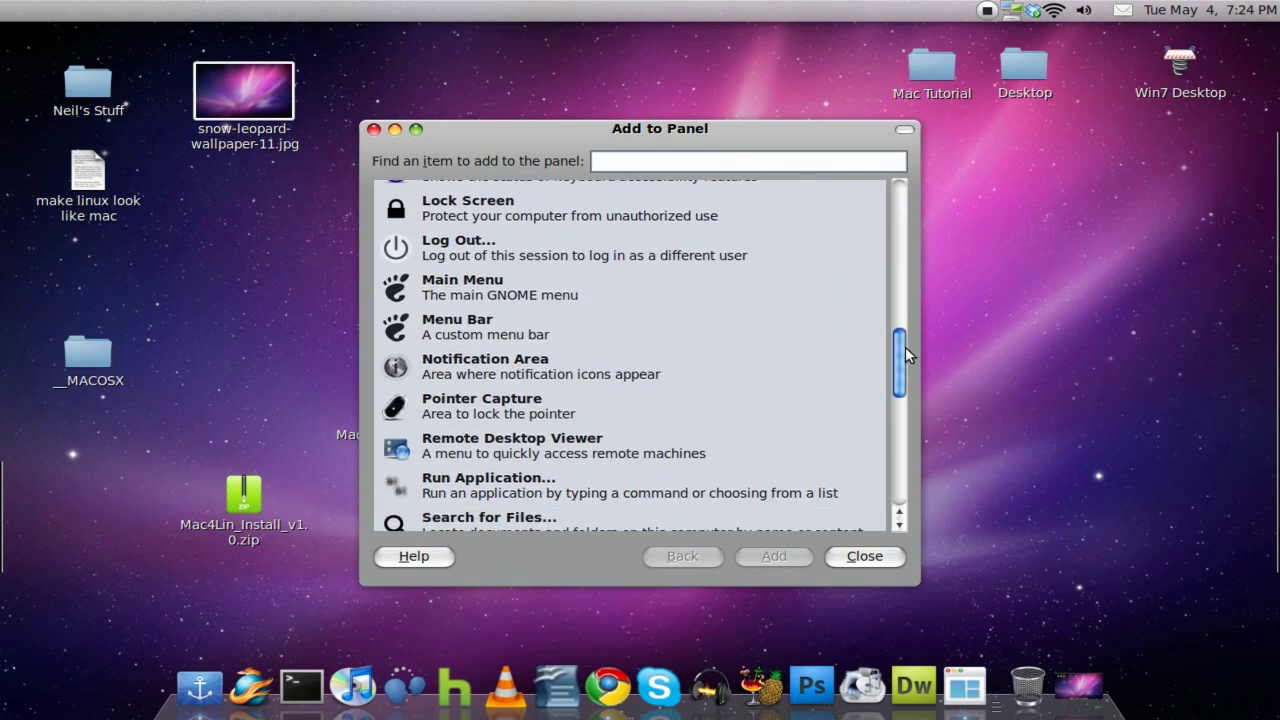
pyautogui.click(481, 294)
pyautogui.click(783, 556)
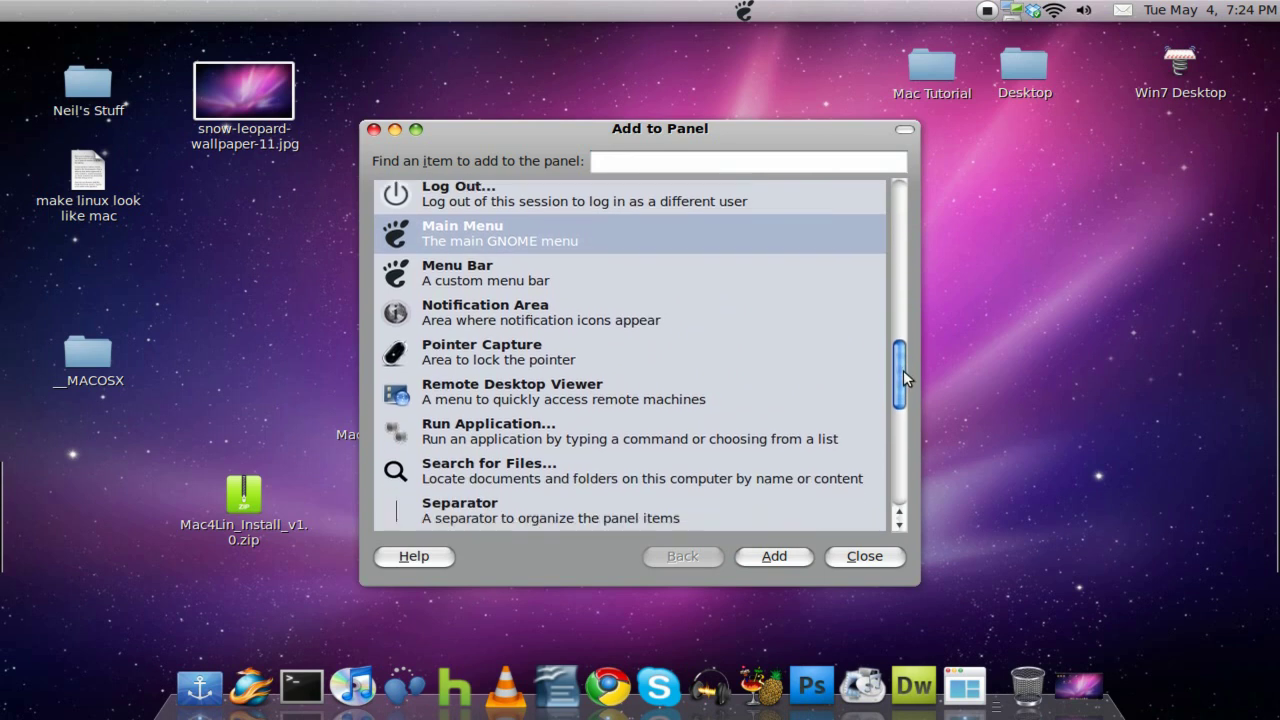
# Add the Search for Files item to the panel and close the add-items list
pyautogui.moveTo(900, 365); pyautogui.dragTo(903, 390)
pyautogui.click(530, 408)
pyautogui.click(808, 558)
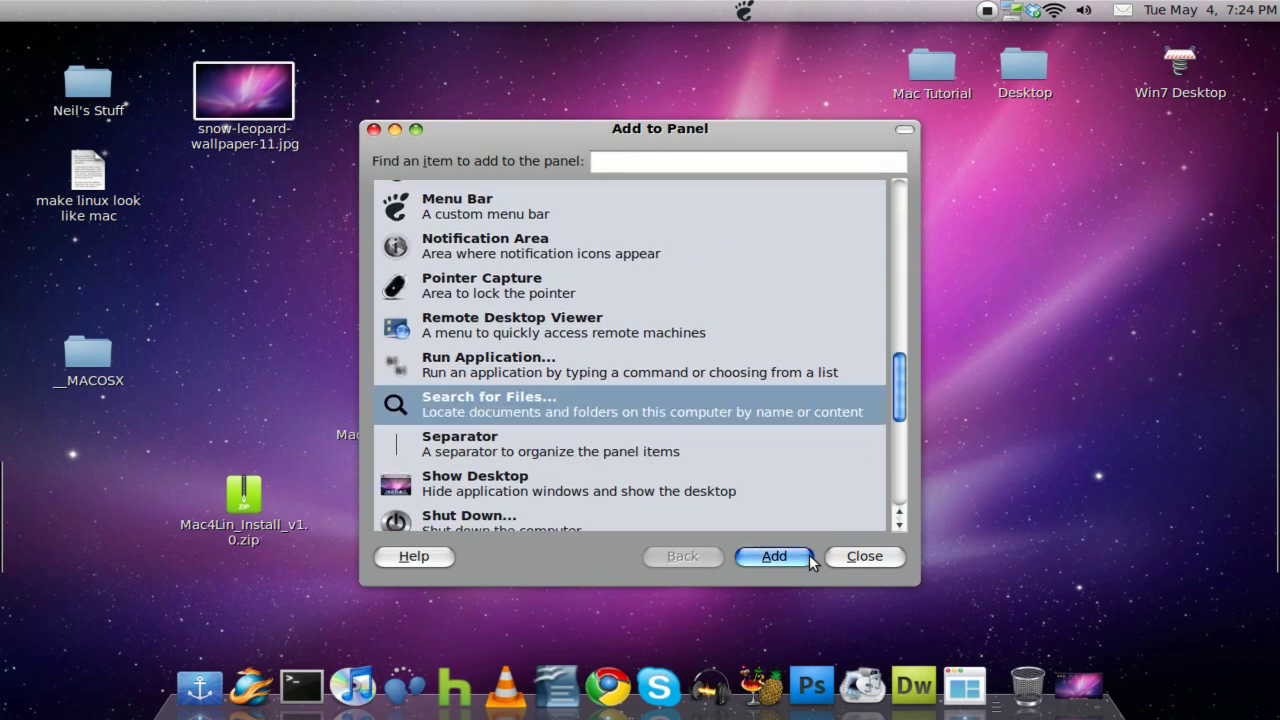
pyautogui.click(866, 556)
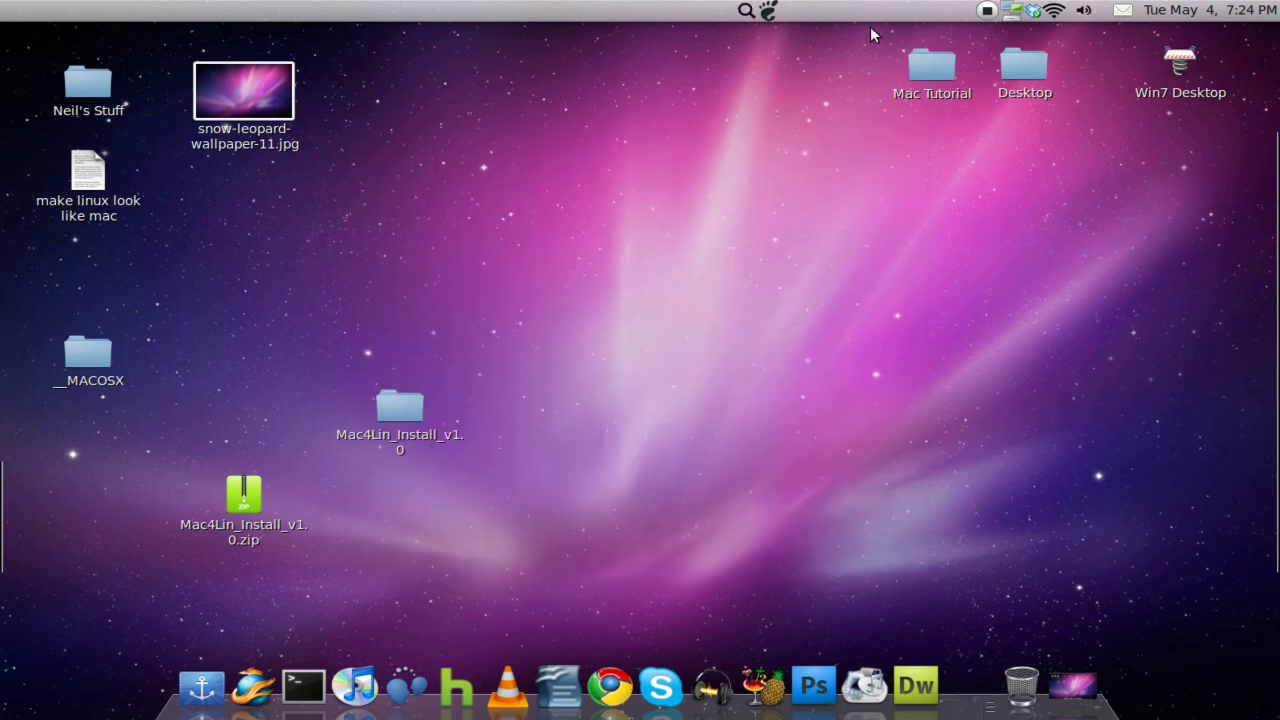
# Shift the search item along the panel and unlock the notification applet from the panel
pyautogui.rightClick(750, 17)
pyautogui.click(800, 80)
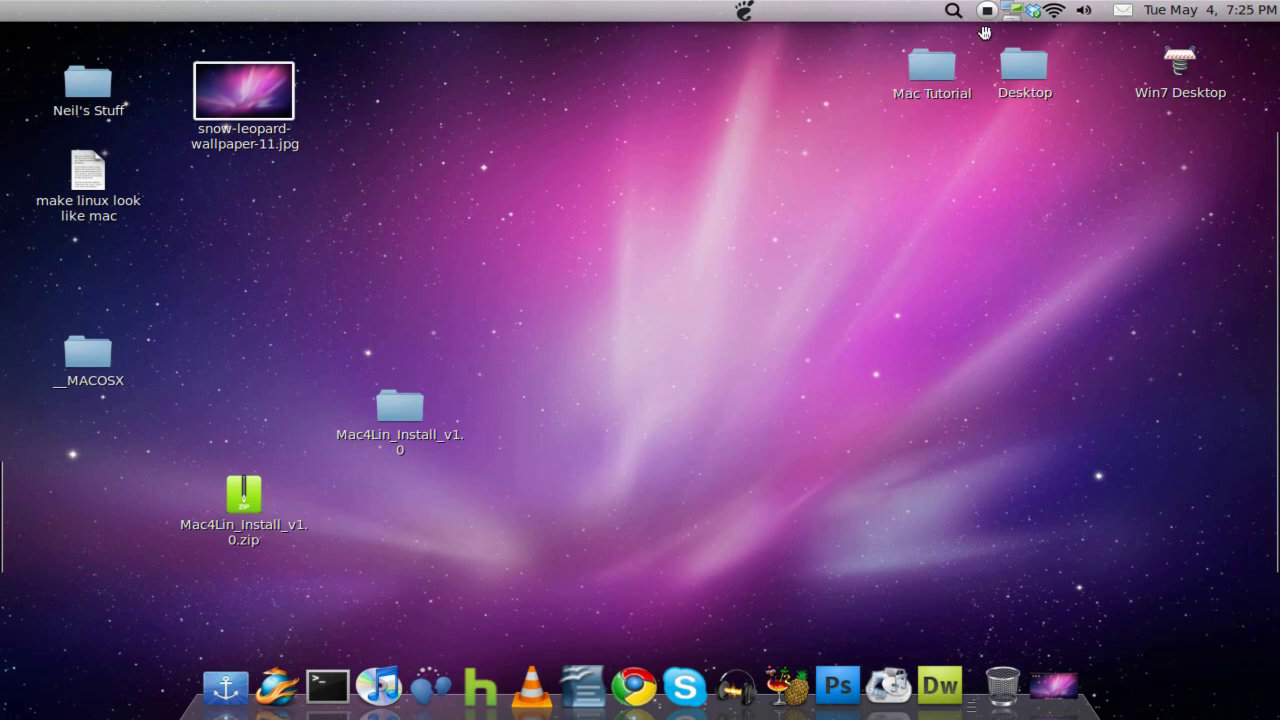
pyautogui.click(851, 22)
pyautogui.rightClick(978, 14)
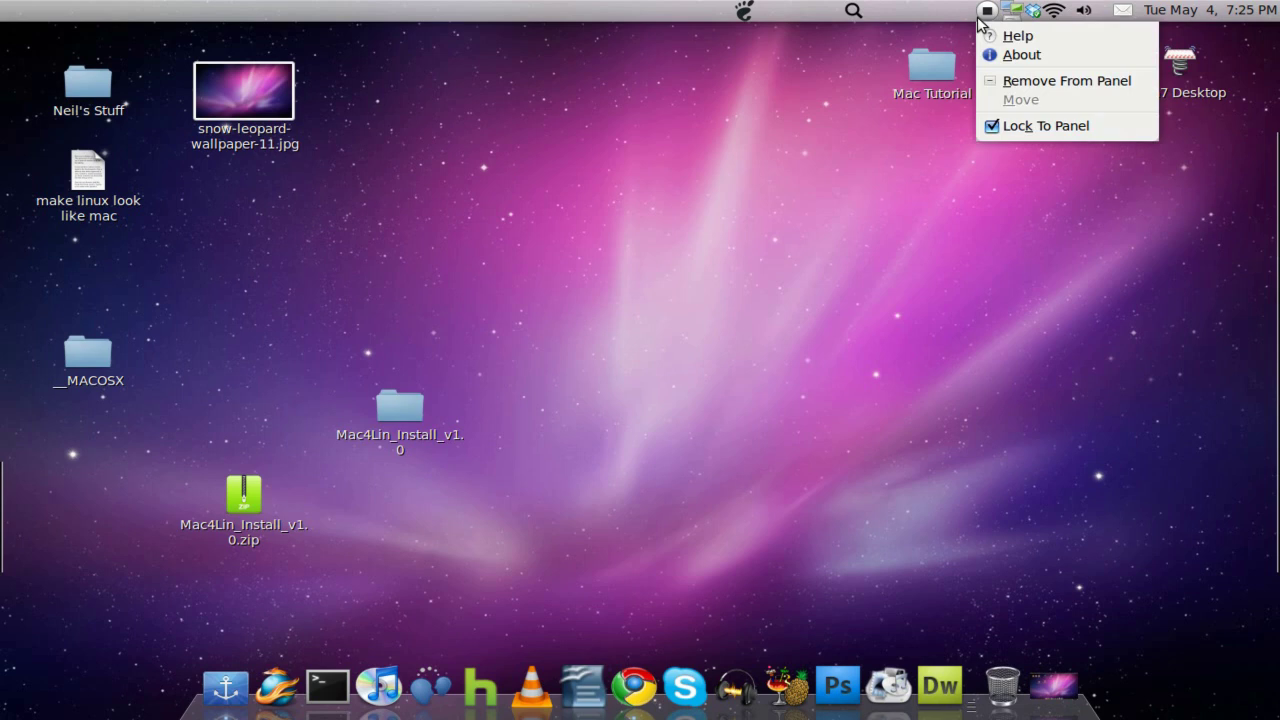
pyautogui.click(1033, 121)
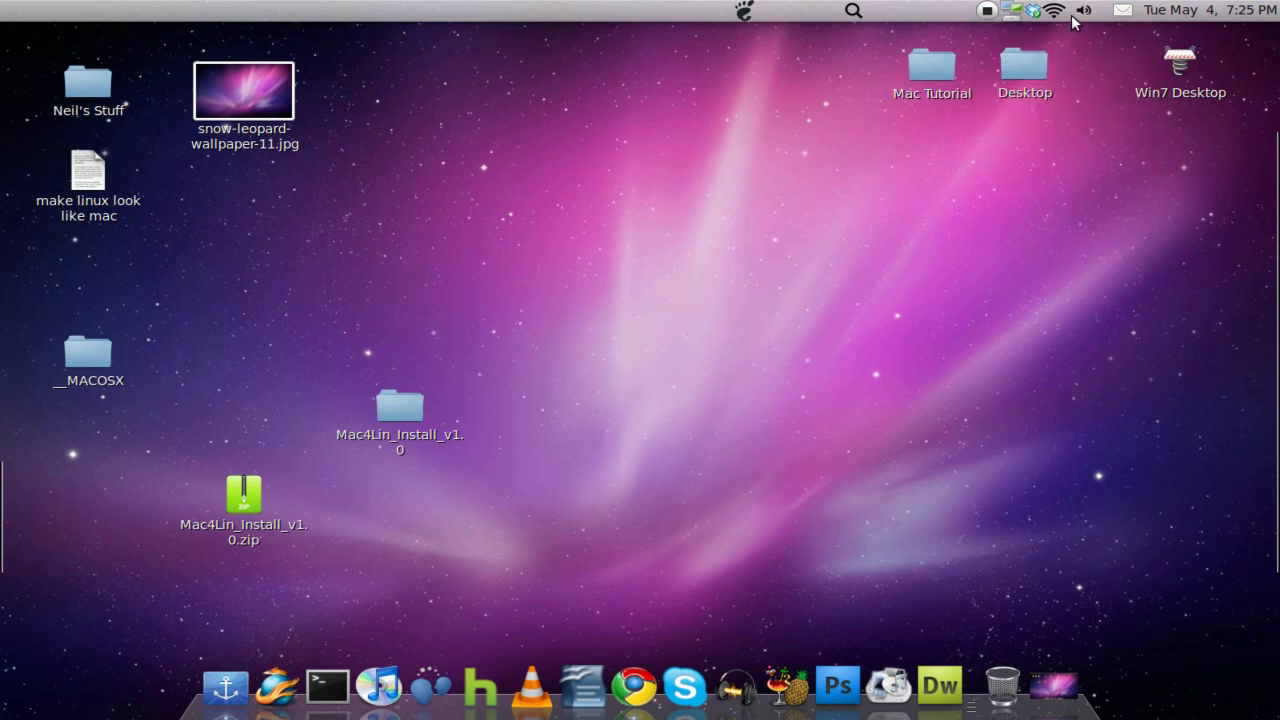
pyautogui.rightClick(1072, 16)
pyautogui.click(1090, 106)
# Unlock the clock from its panel position
pyautogui.rightClick(1148, 14)
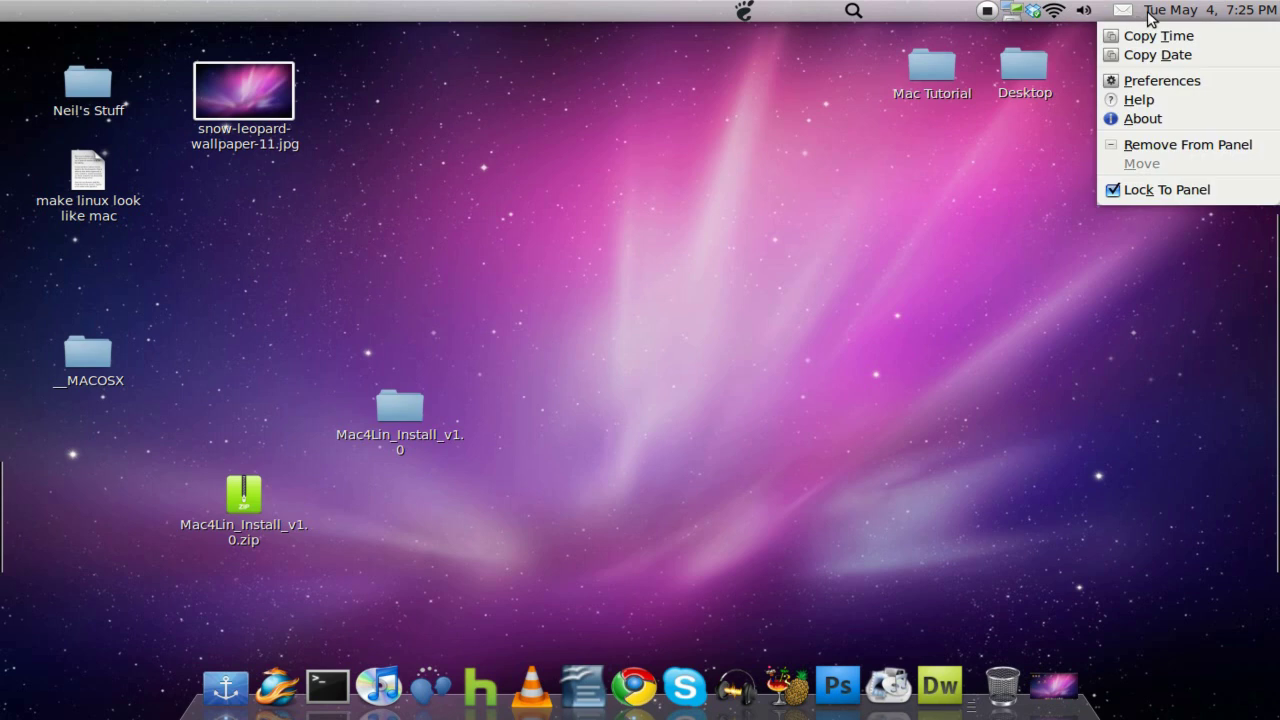
pyautogui.click(1148, 14)
pyautogui.rightClick(1150, 12)
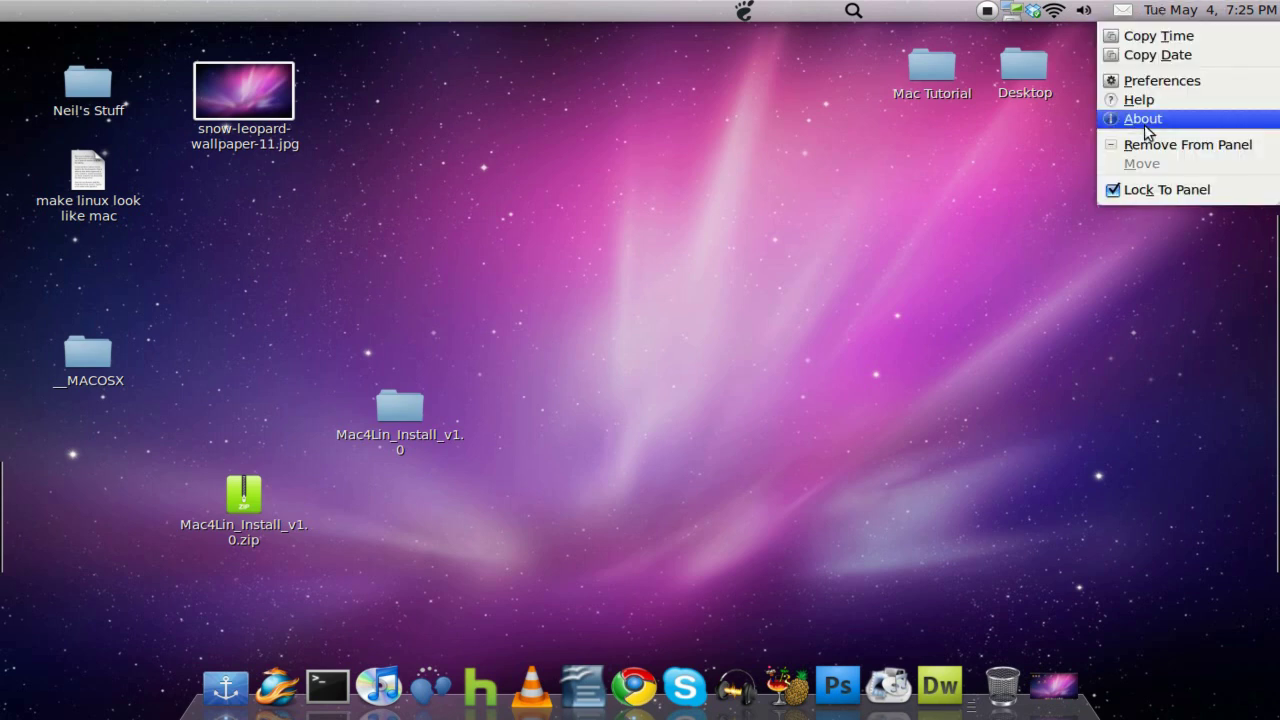
pyautogui.click(1141, 192)
# Move the search item to the panel's far right and the Main Menu foot to the far left
pyautogui.rightClick(854, 12)
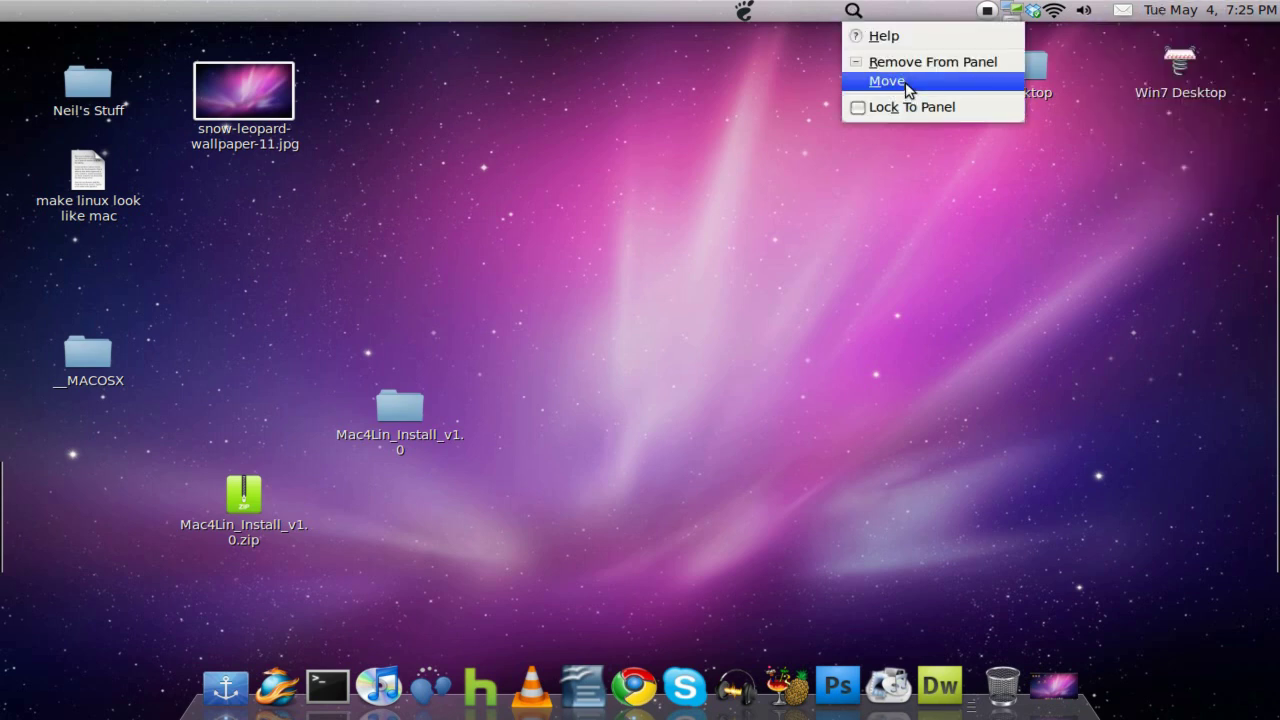
pyautogui.click(908, 82)
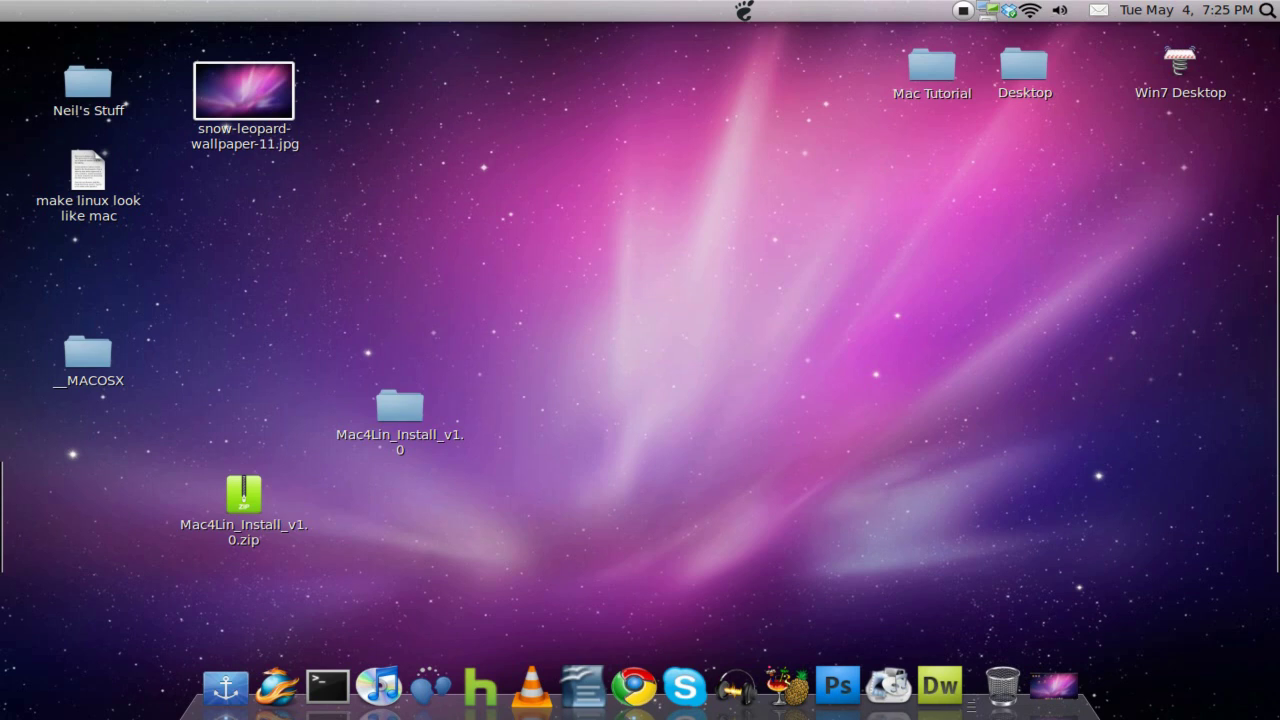
pyautogui.rightClick(744, 12)
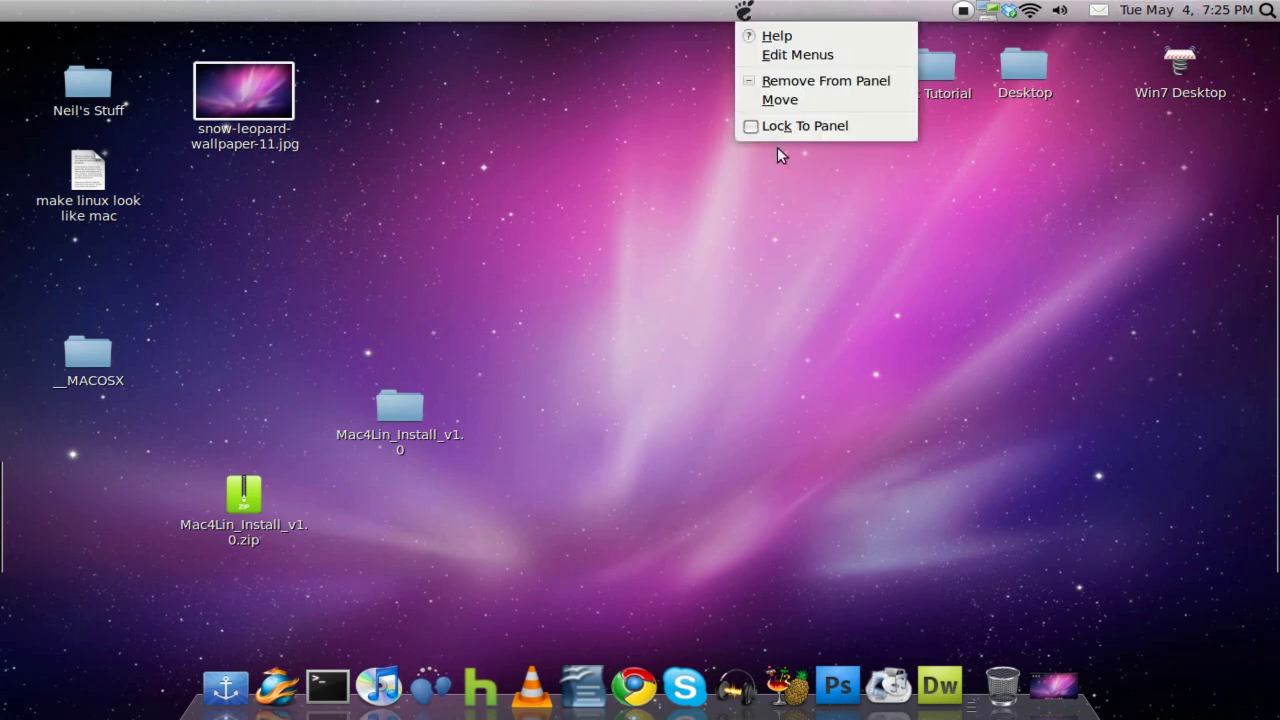
pyautogui.click(790, 100)
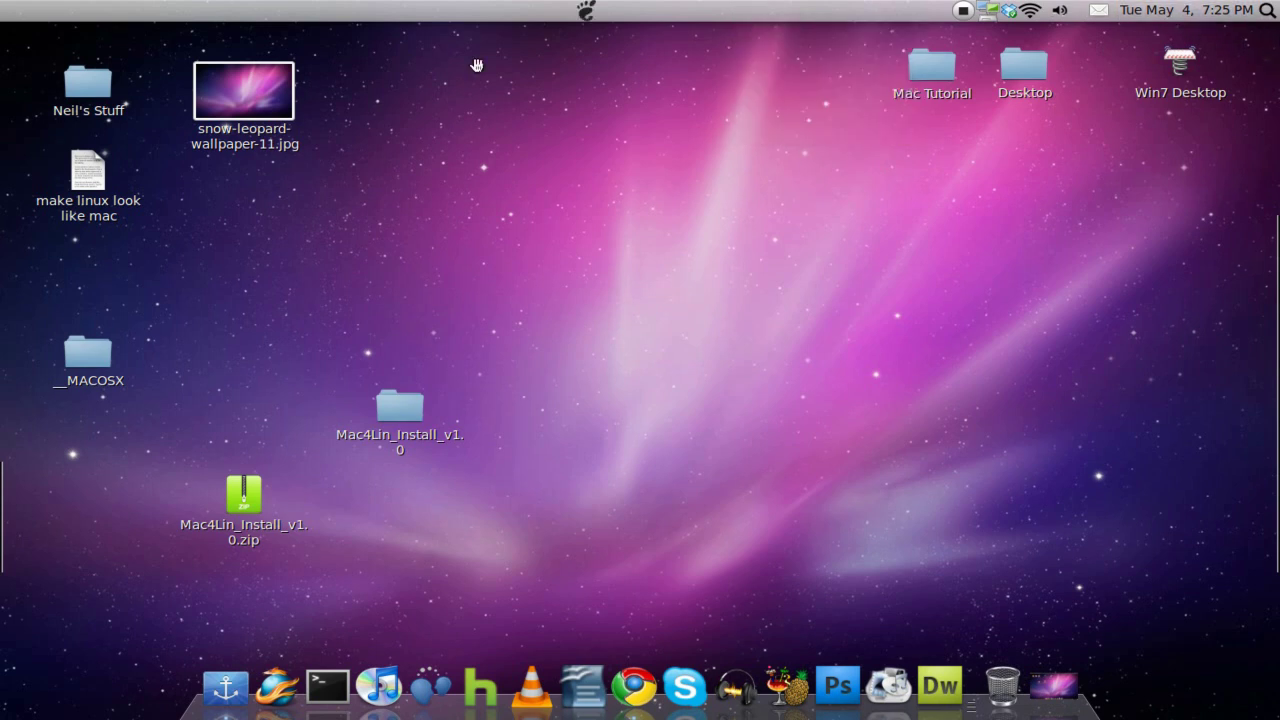
# Lock the Main Menu foot in place at the panel's left end
pyautogui.rightClick(8, 28)
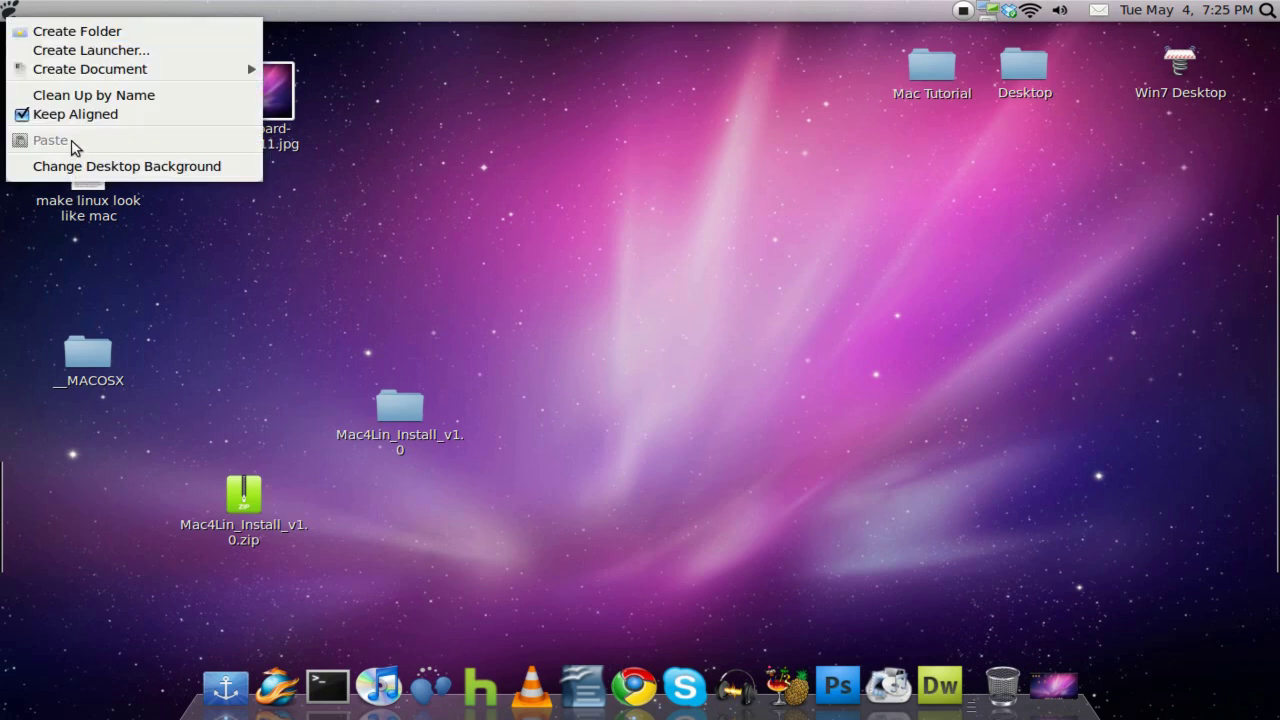
pyautogui.click(10, 10)
pyautogui.rightClick(12, 12)
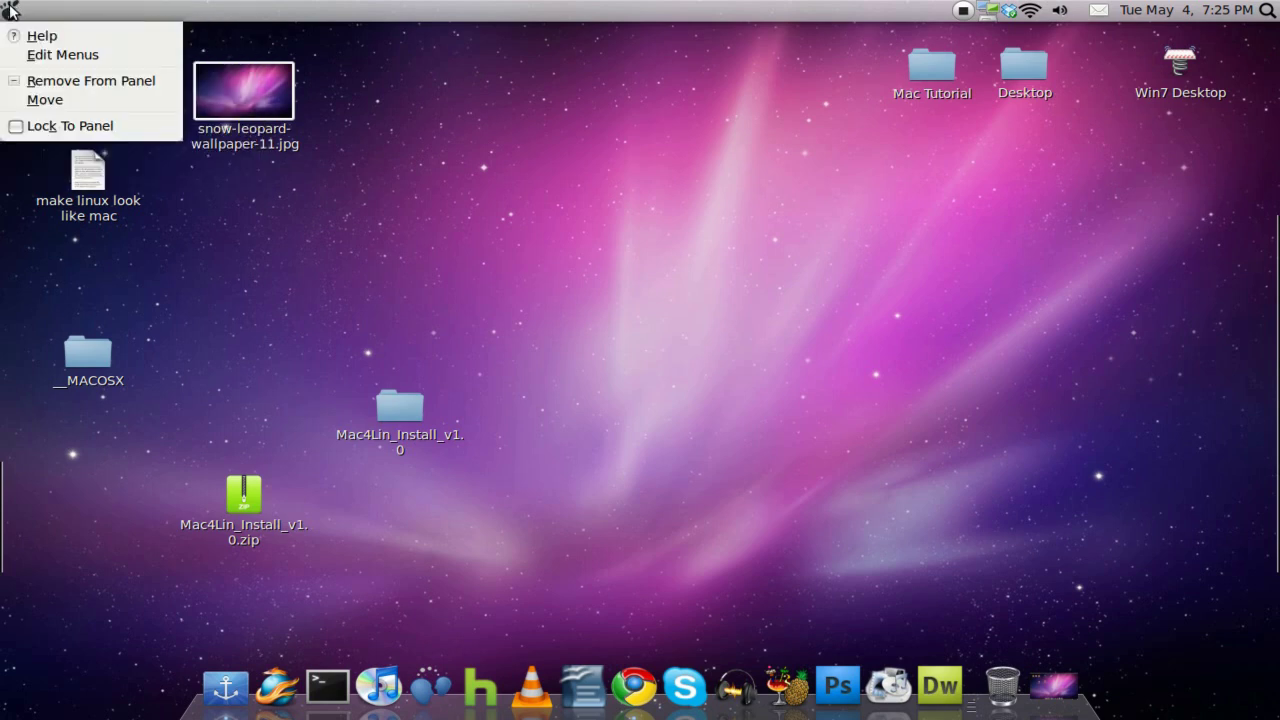
pyautogui.click(71, 128)
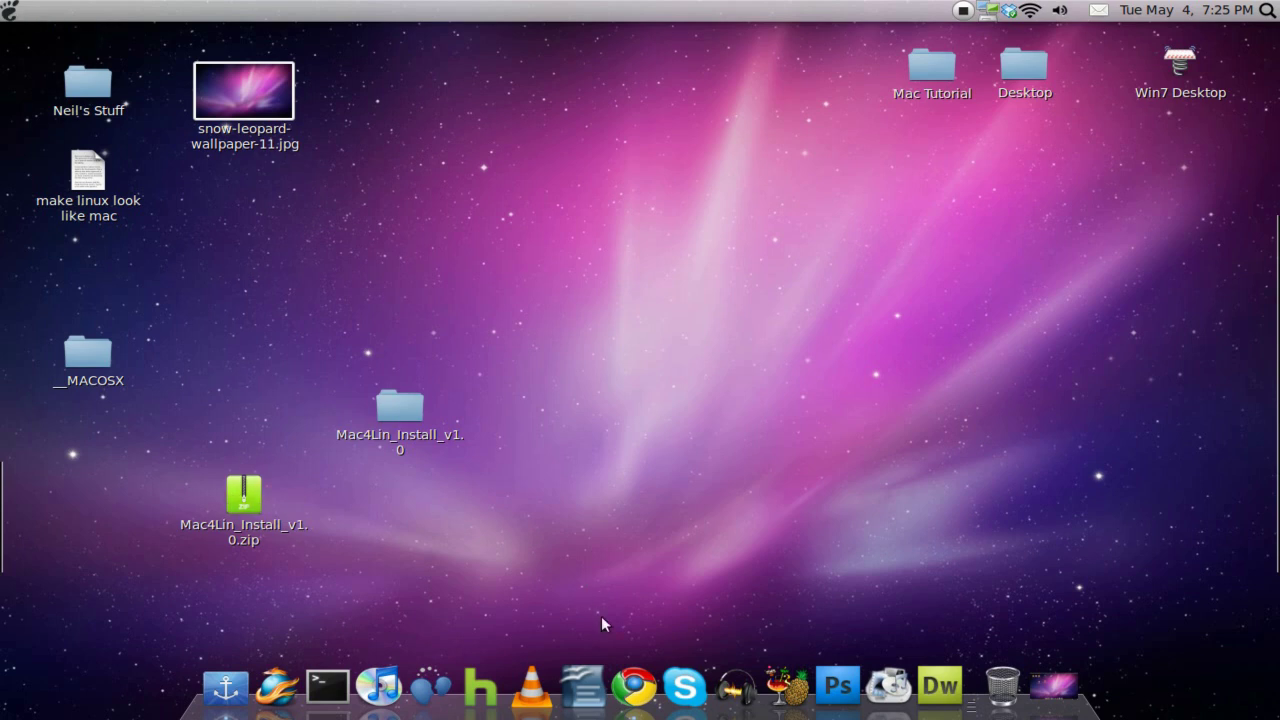
# Select the full deb repository line on the How To Install Global Menu page
pyautogui.click(634, 686)
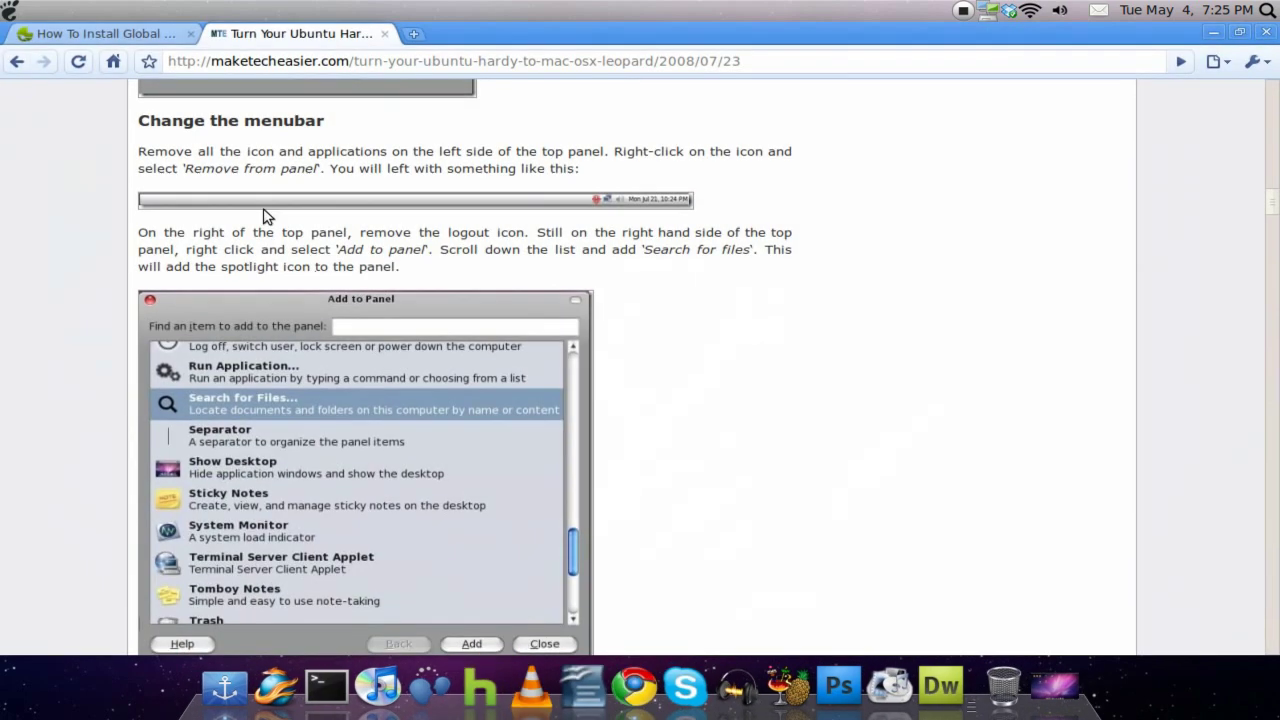
pyautogui.click(98, 38)
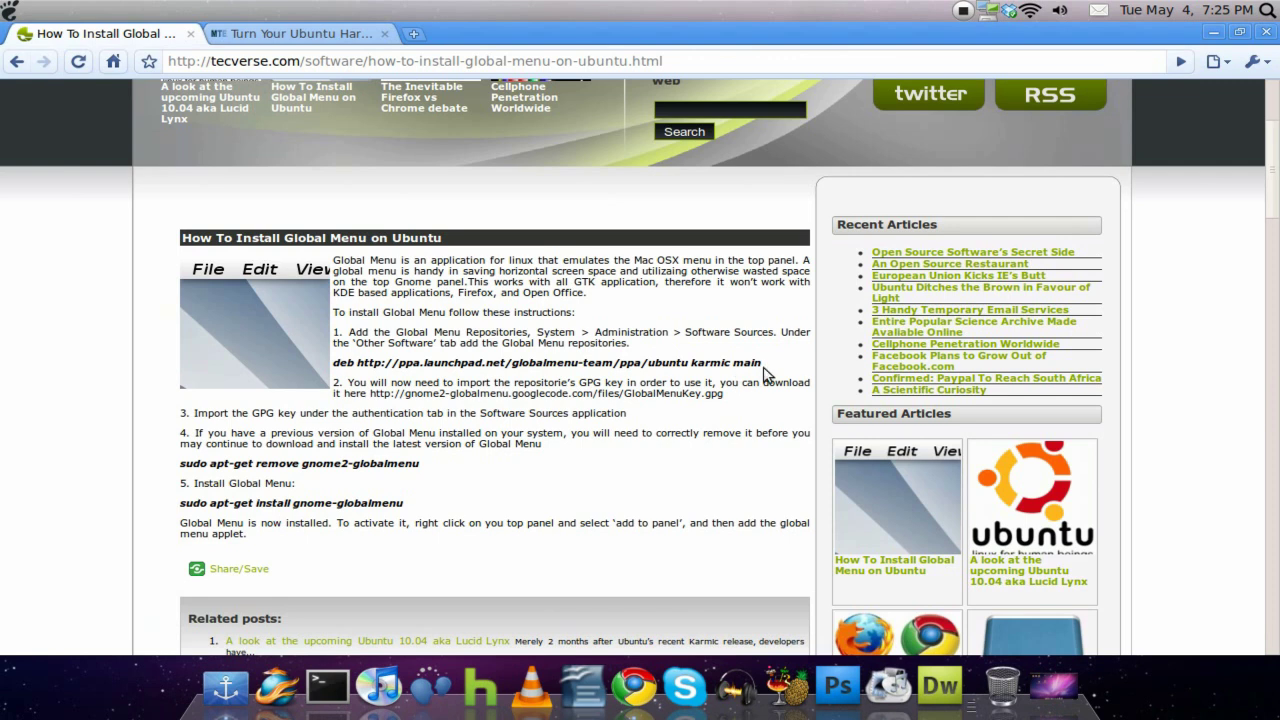
pyautogui.moveTo(763, 364); pyautogui.dragTo(337, 362)
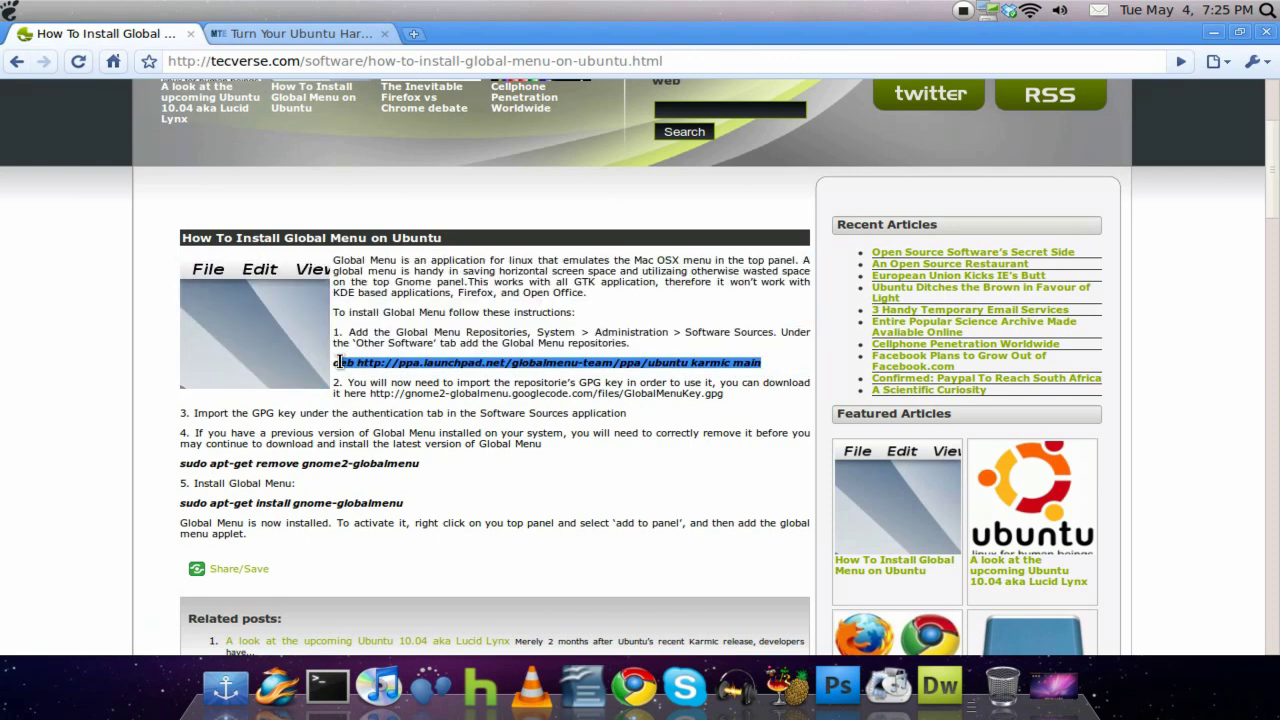
pyautogui.moveTo(340, 362); pyautogui.dragTo(590, 362)
pyautogui.click(742, 362)
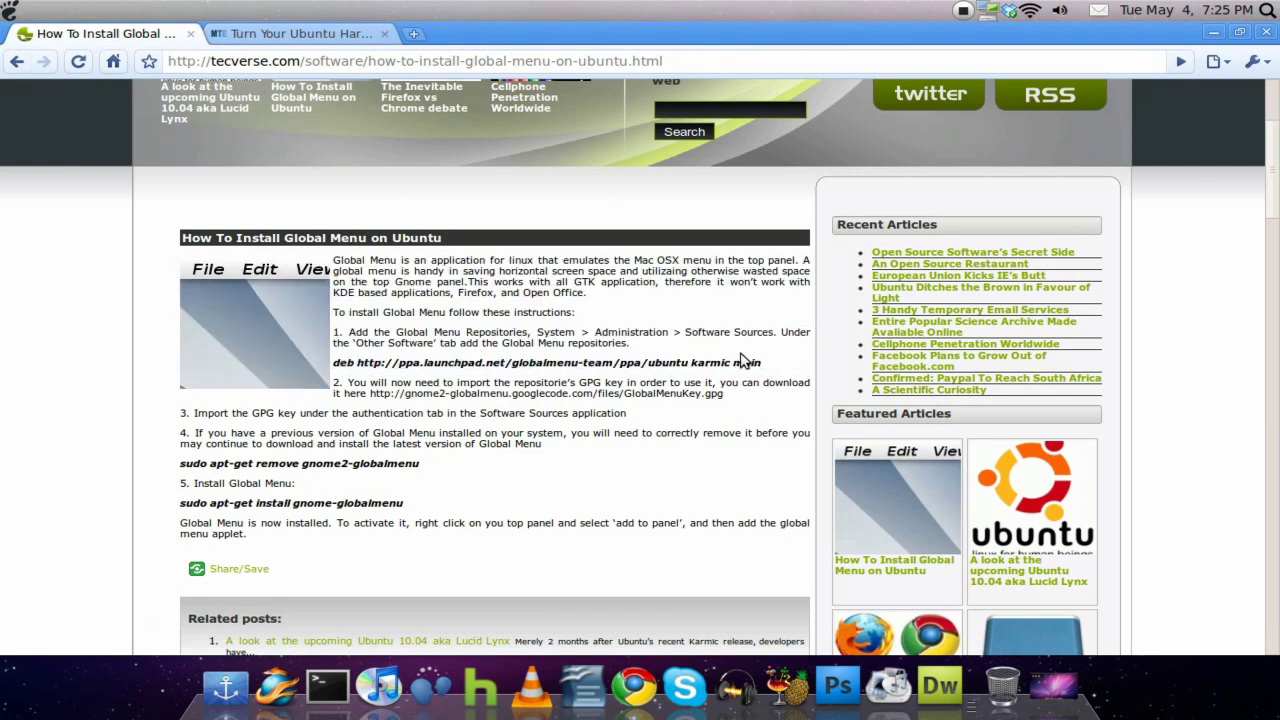
pyautogui.moveTo(768, 364); pyautogui.dragTo(336, 362)
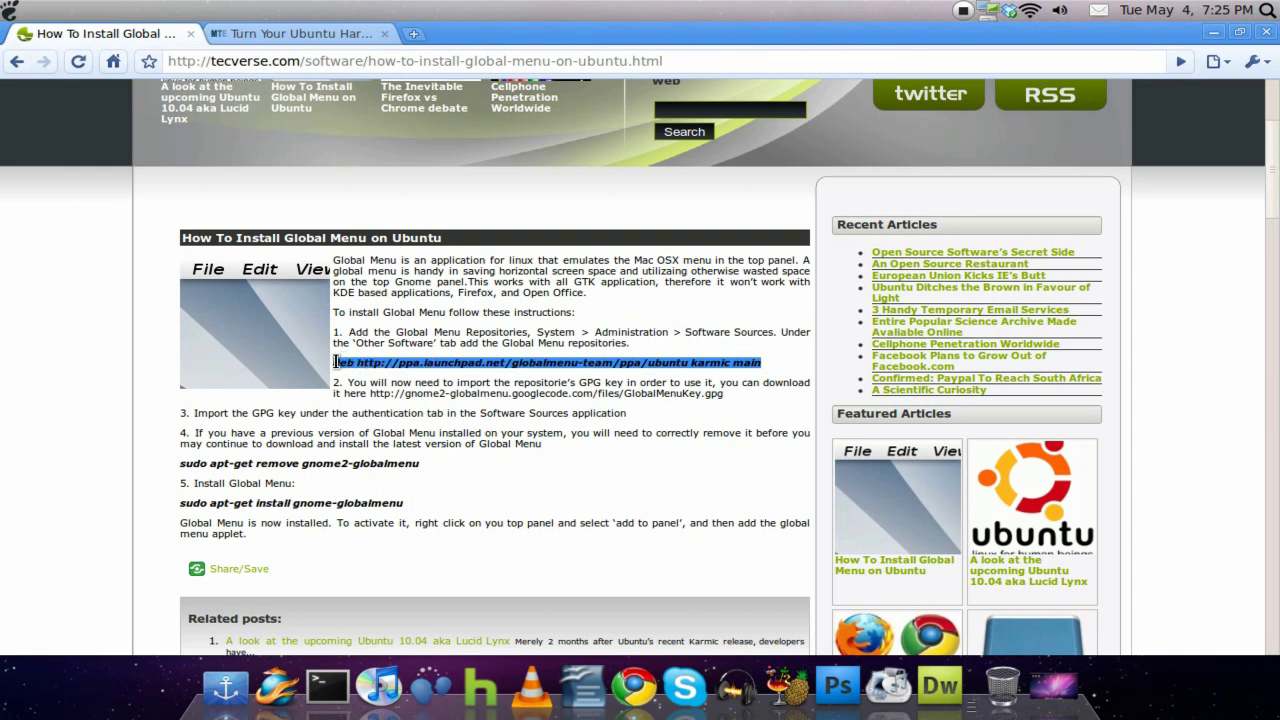
# Copy the repository line and hide Chrome to show the desktop
pyautogui.rightClick(343, 362)
pyautogui.click(373, 369)
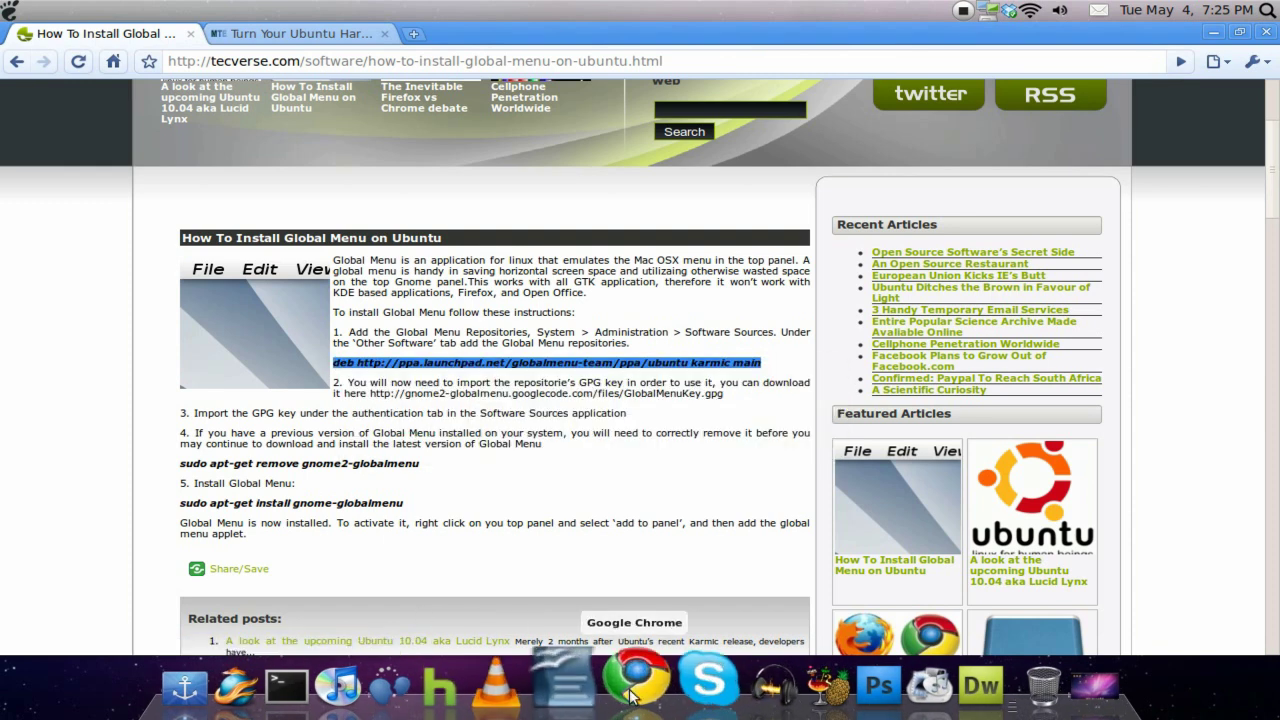
pyautogui.hotkey('ctrl', 'alt', 'd')
# Launch Software Sources from the Main Menu, authenticating with the administrator password
pyautogui.click(8, 14)
pyautogui.moveTo(73, 39)
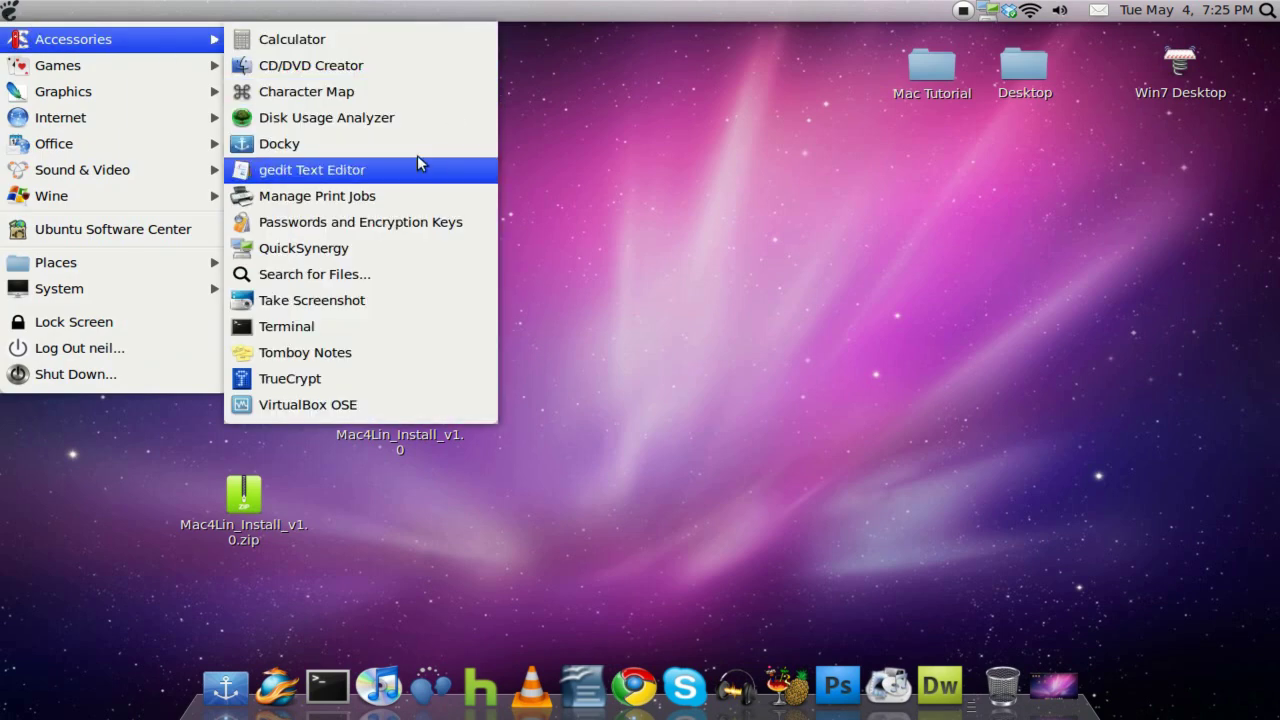
pyautogui.moveTo(59, 288)
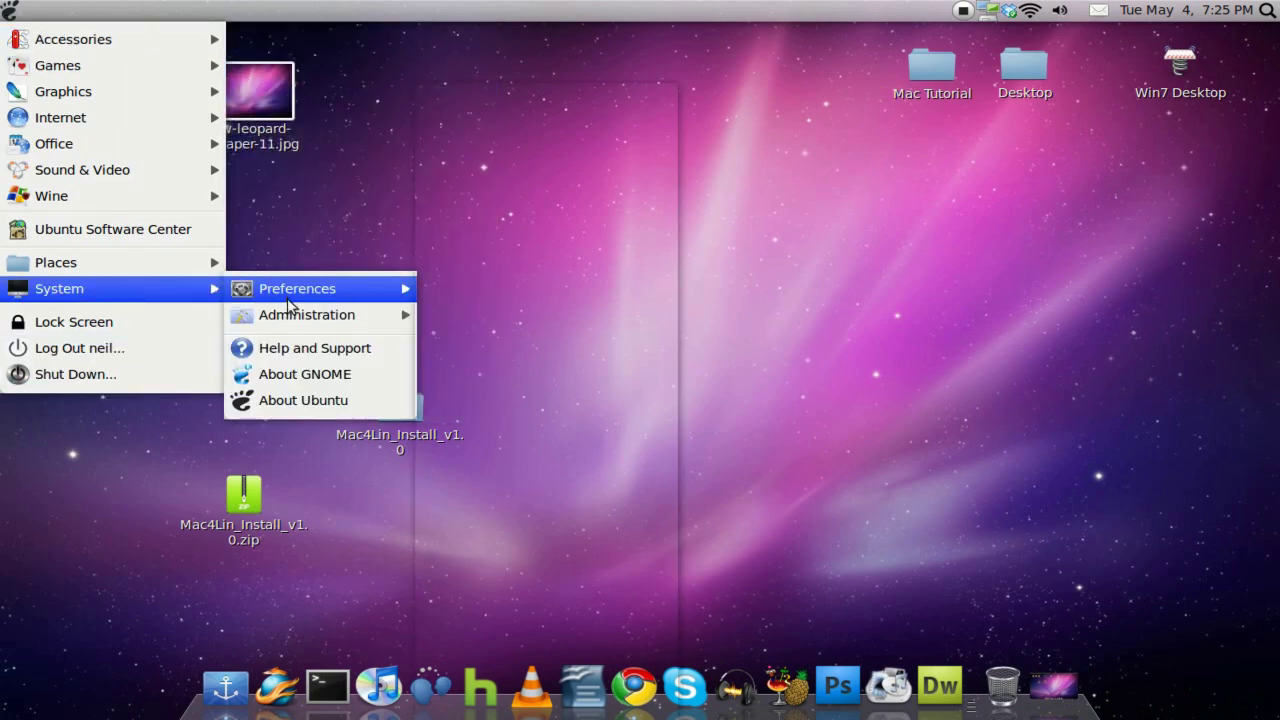
pyautogui.moveTo(306, 315)
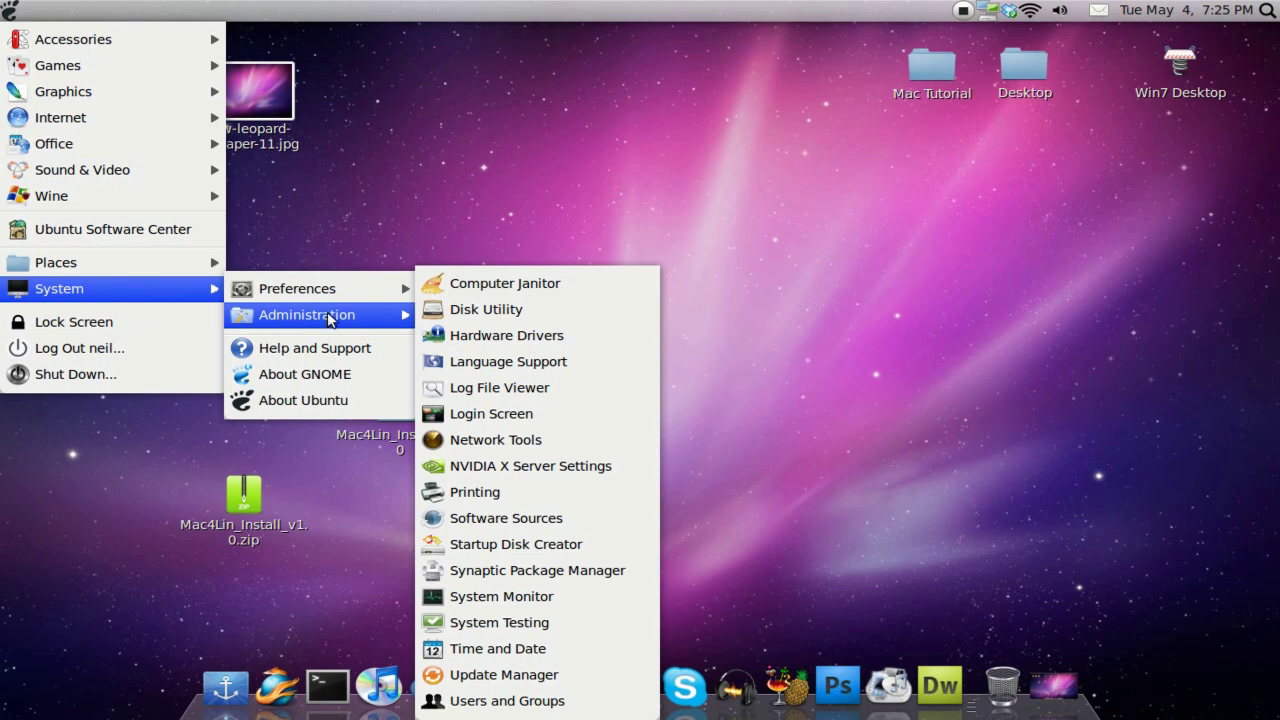
pyautogui.click(537, 517)
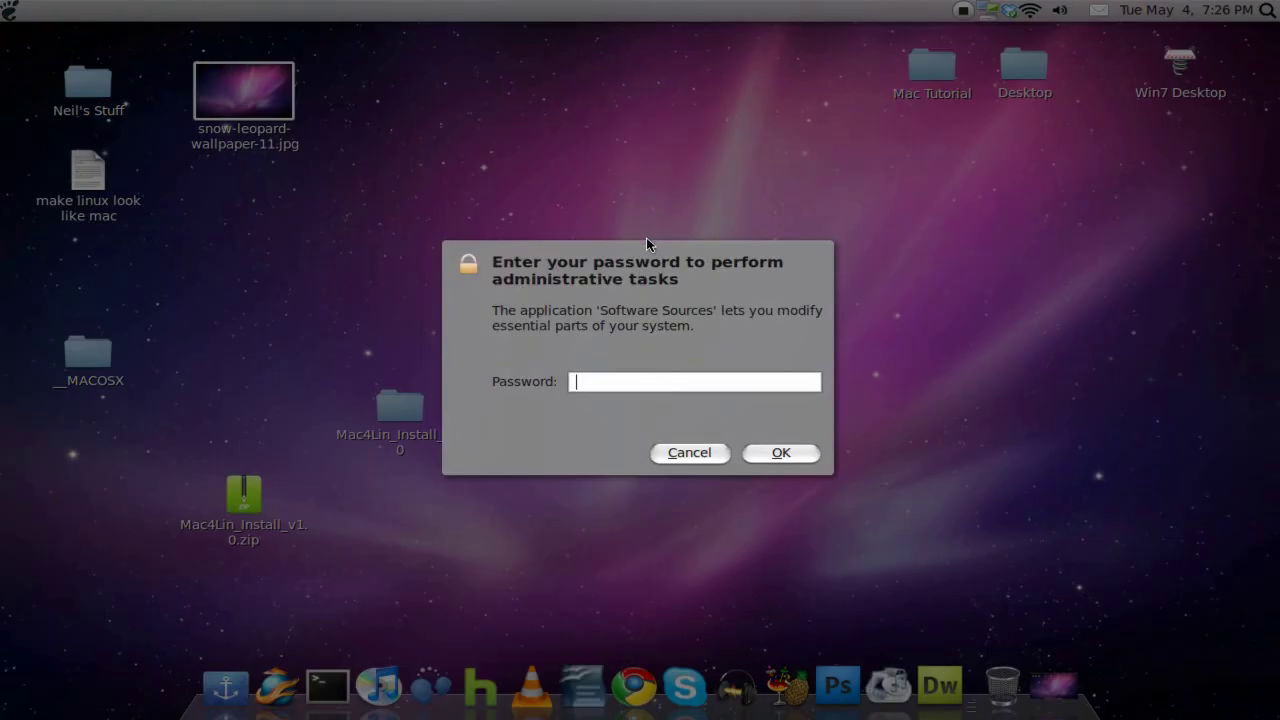
pyautogui.write('•••••••')
pyautogui.press('Return')
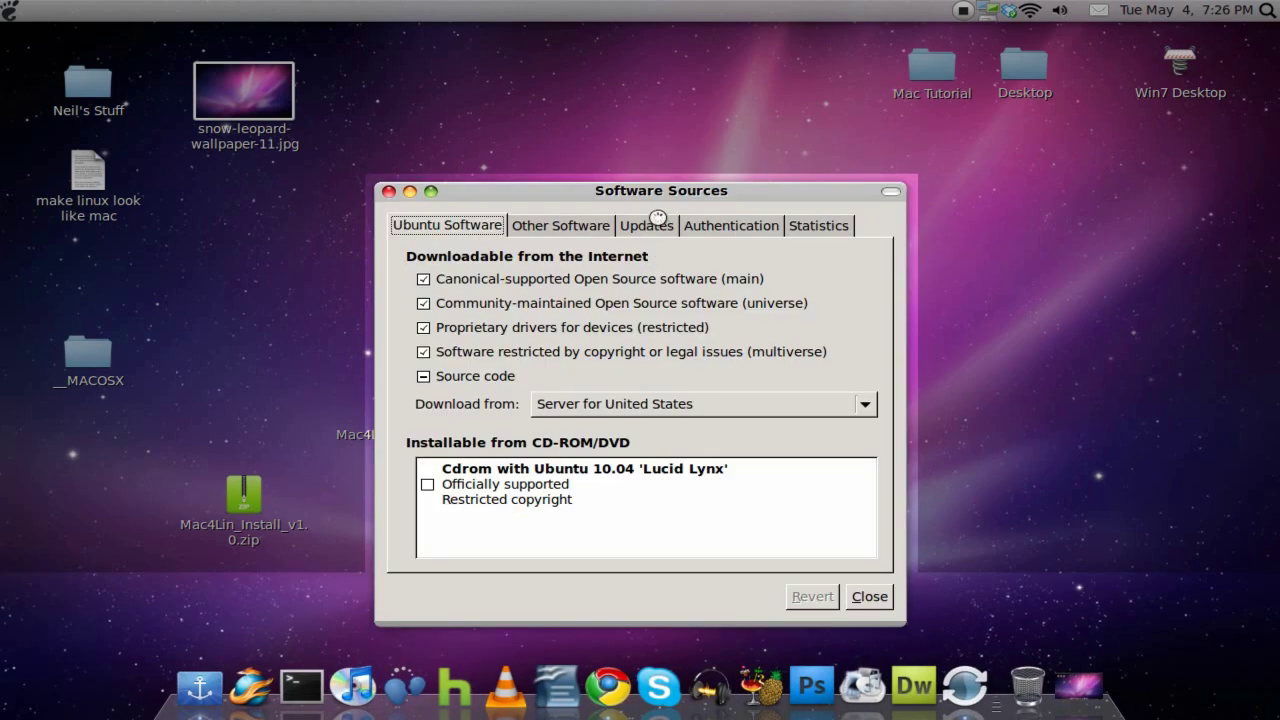
pyautogui.moveTo(663, 186); pyautogui.dragTo(664, 133)
# Under Other Software, paste the copied globalmenu-team APT line and add it as a source
pyautogui.click(567, 184)
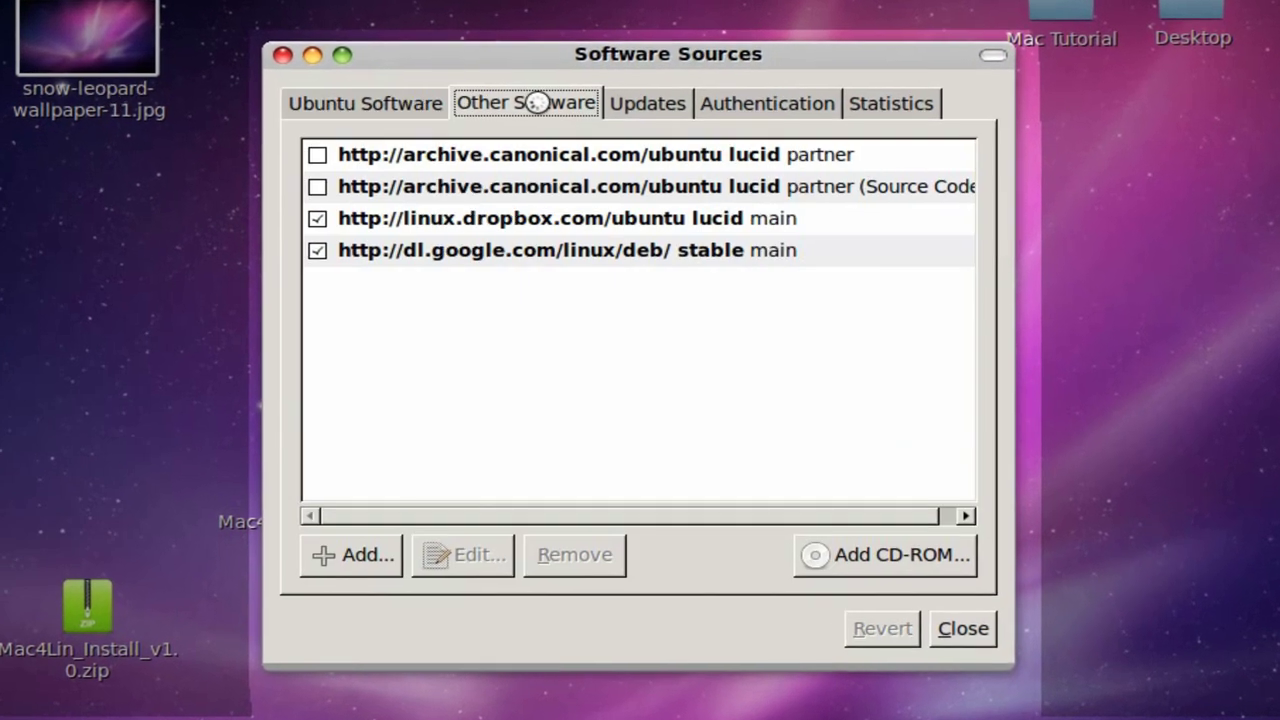
pyautogui.click(336, 566)
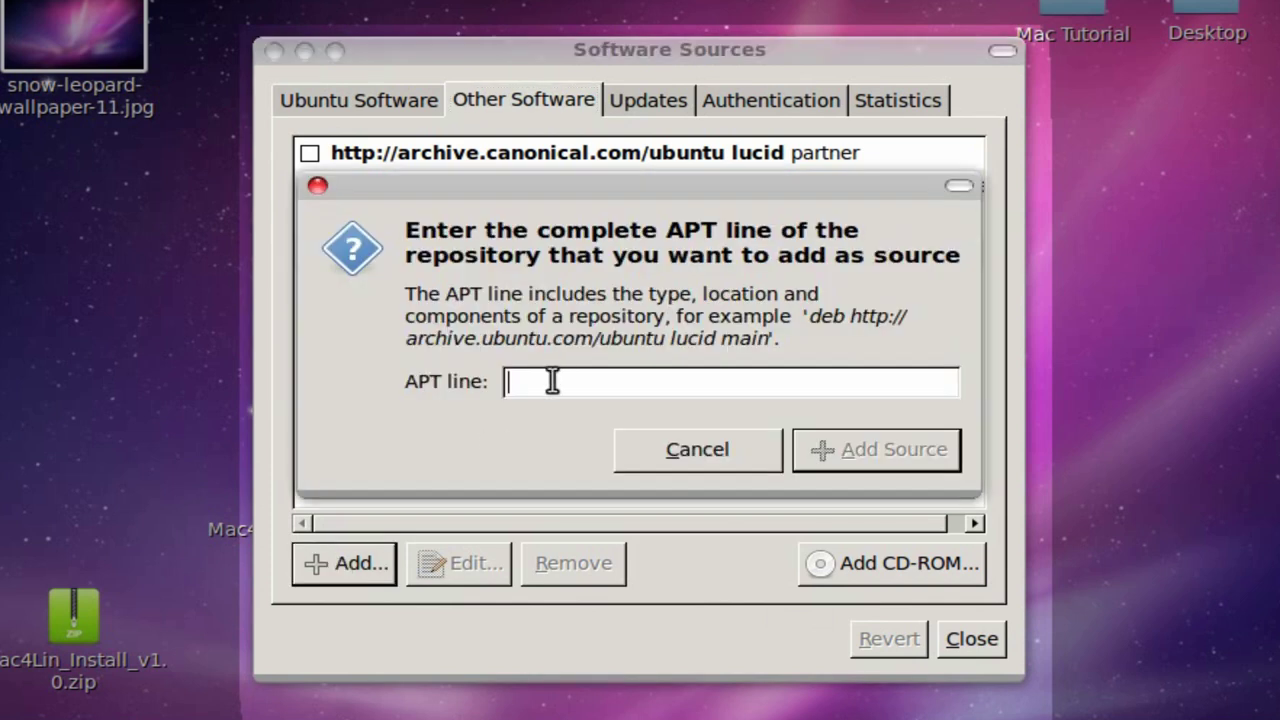
pyautogui.rightClick(551, 381)
pyautogui.click(646, 449)
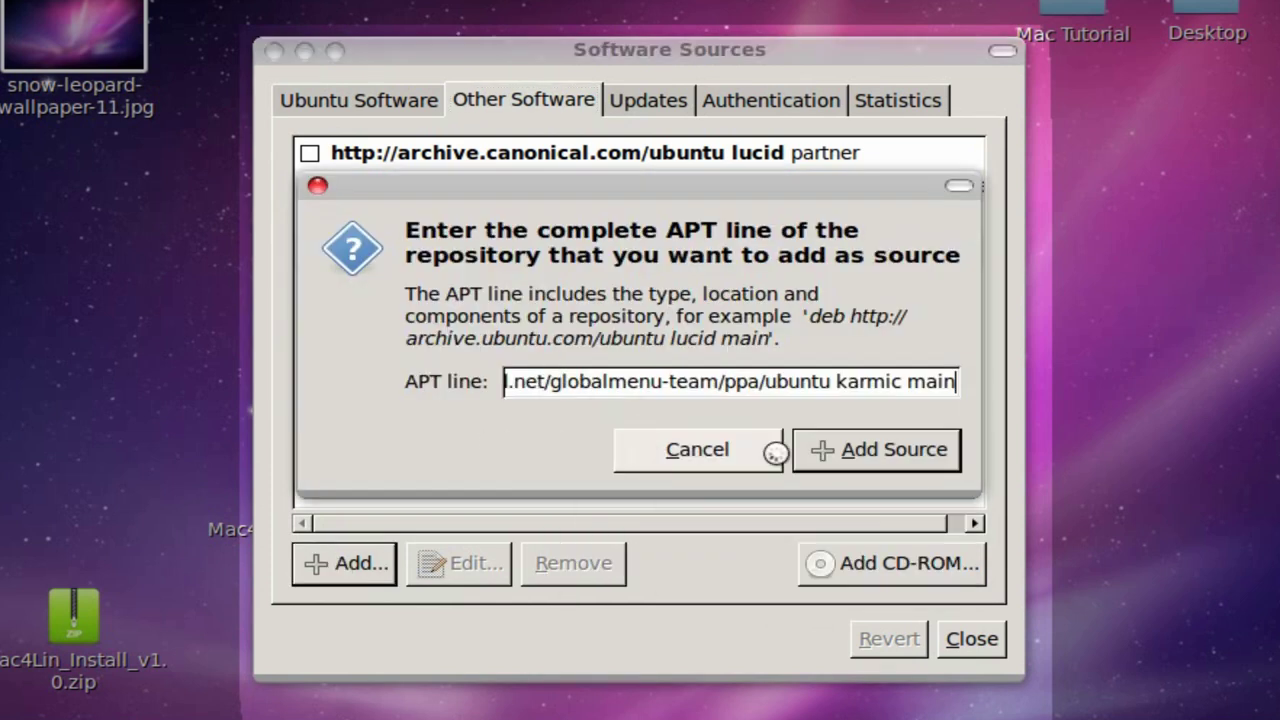
pyautogui.click(863, 455)
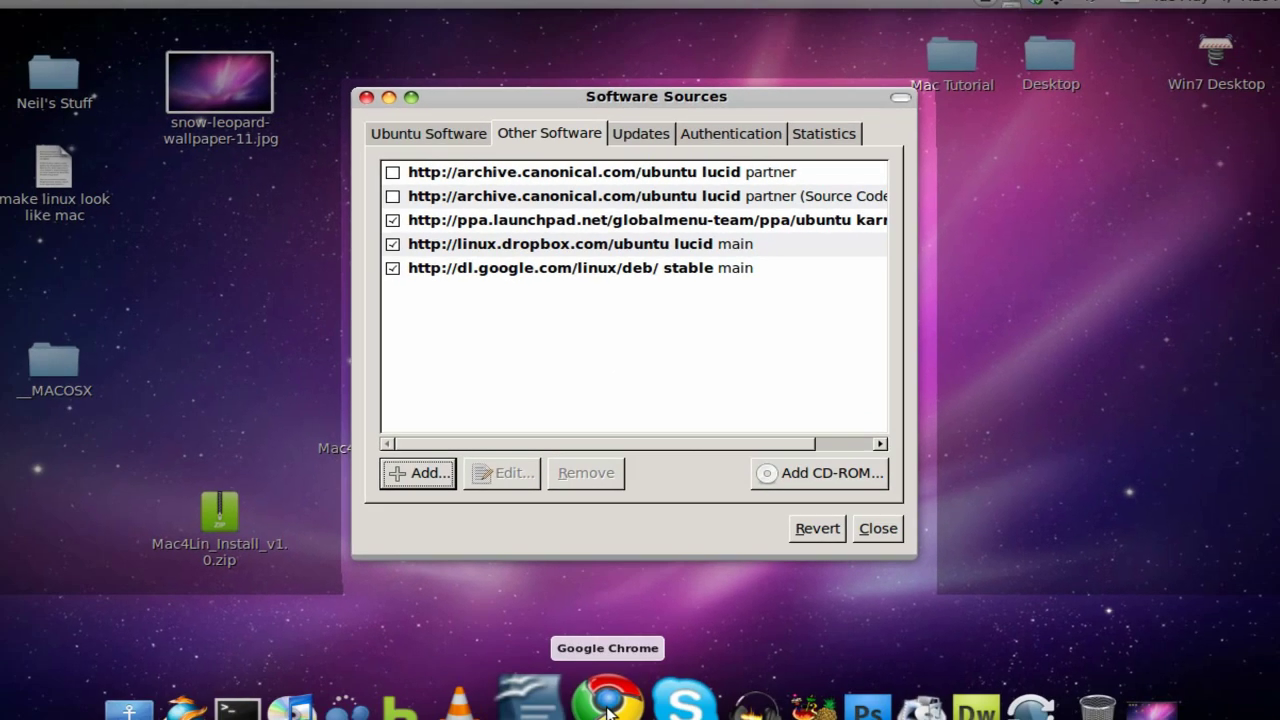
# Copy the GlobalMenuKey.gpg download address from the install guide
pyautogui.click(627, 683)
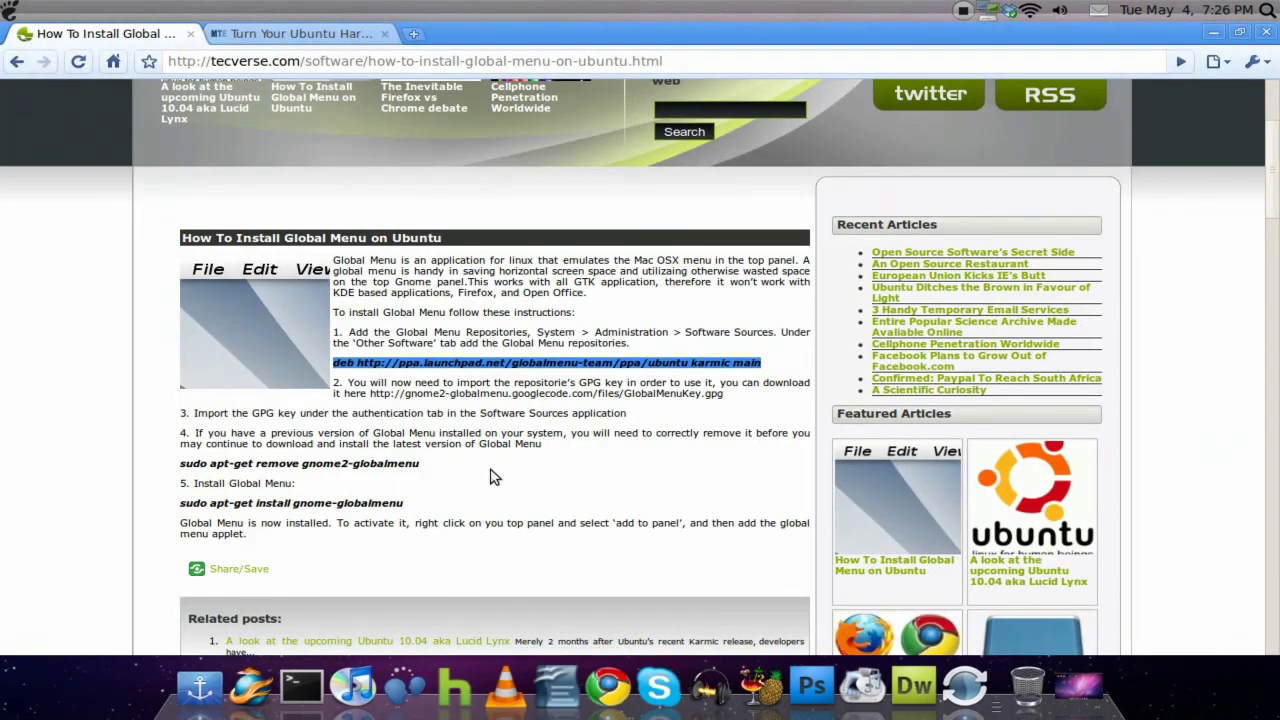
pyautogui.click(622, 473)
pyautogui.moveTo(724, 394); pyautogui.dragTo(380, 395)
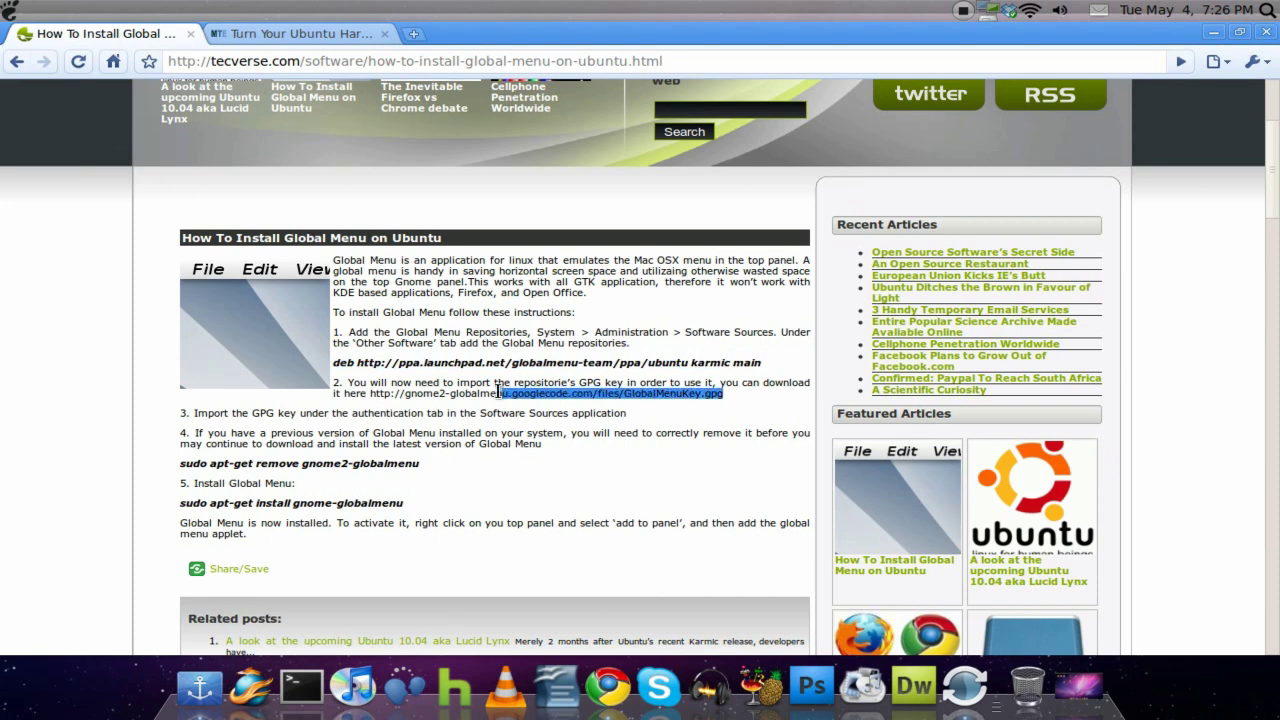
pyautogui.rightClick(376, 396)
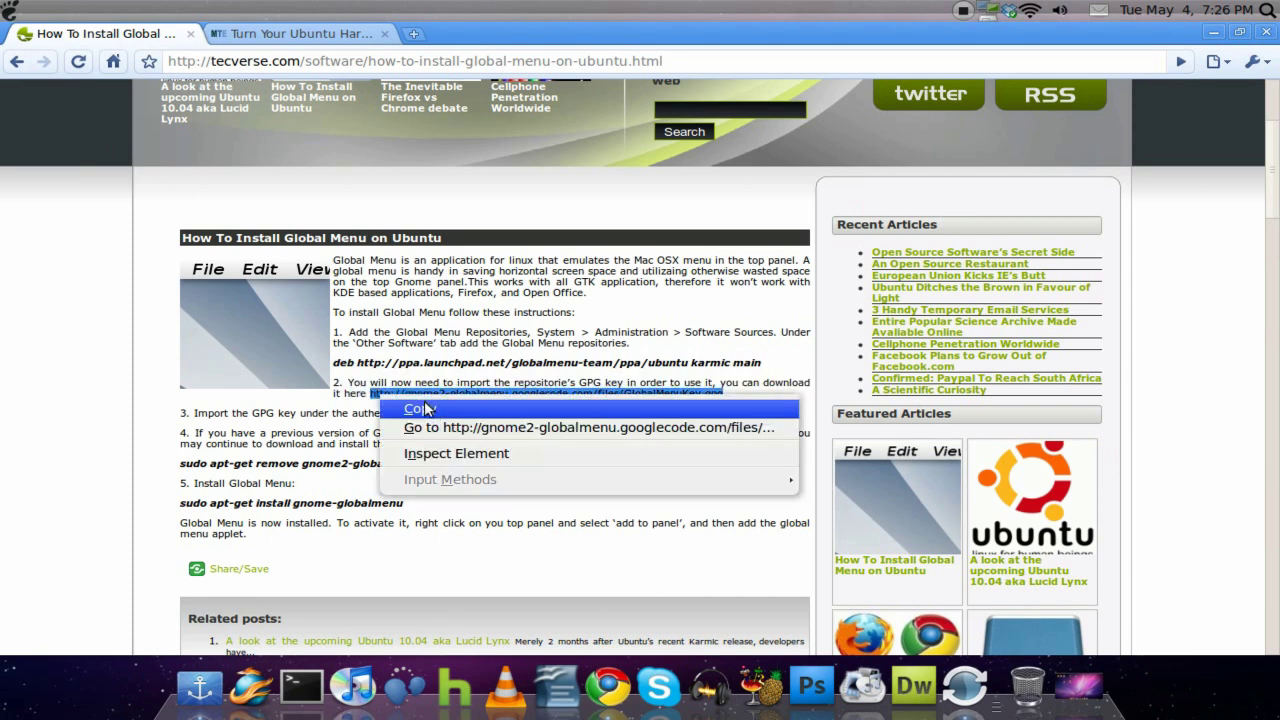
pyautogui.click(440, 410)
# Paste the key address into a new tab to download GlobalMenuKey.gpg
pyautogui.click(413, 33)
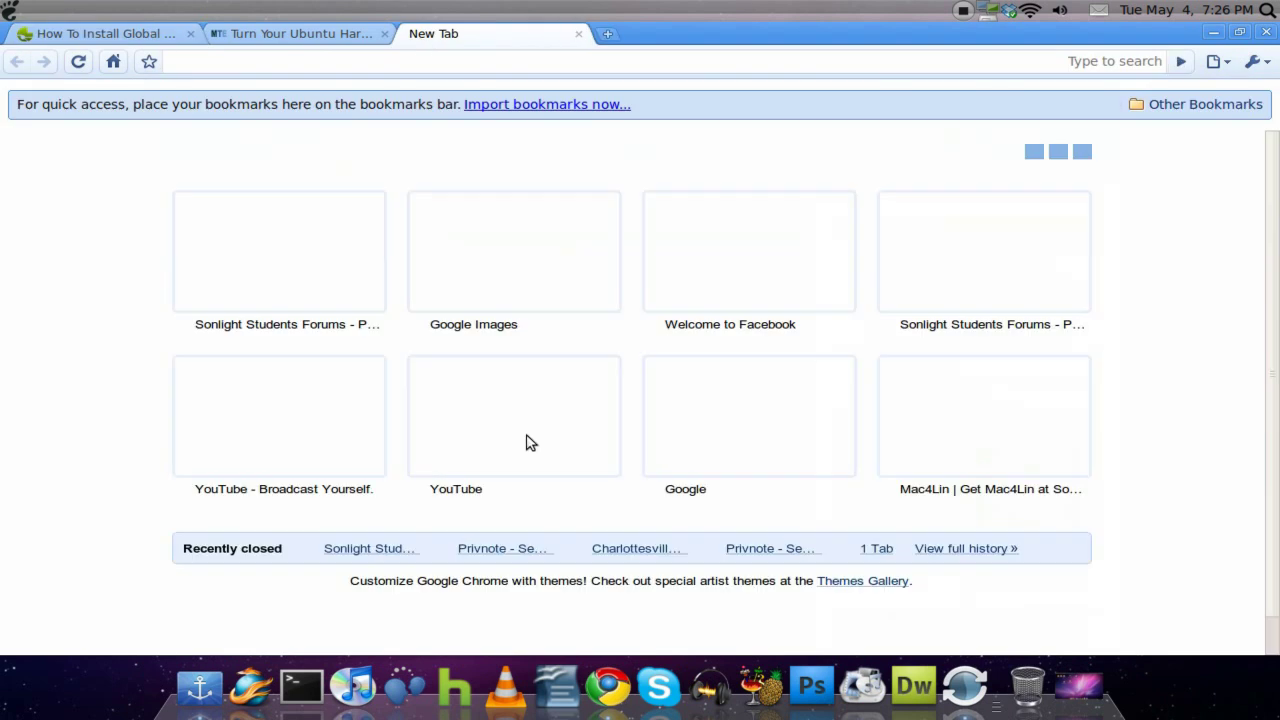
pyautogui.hotkey('ctrl', 'v')
pyautogui.press('Return')
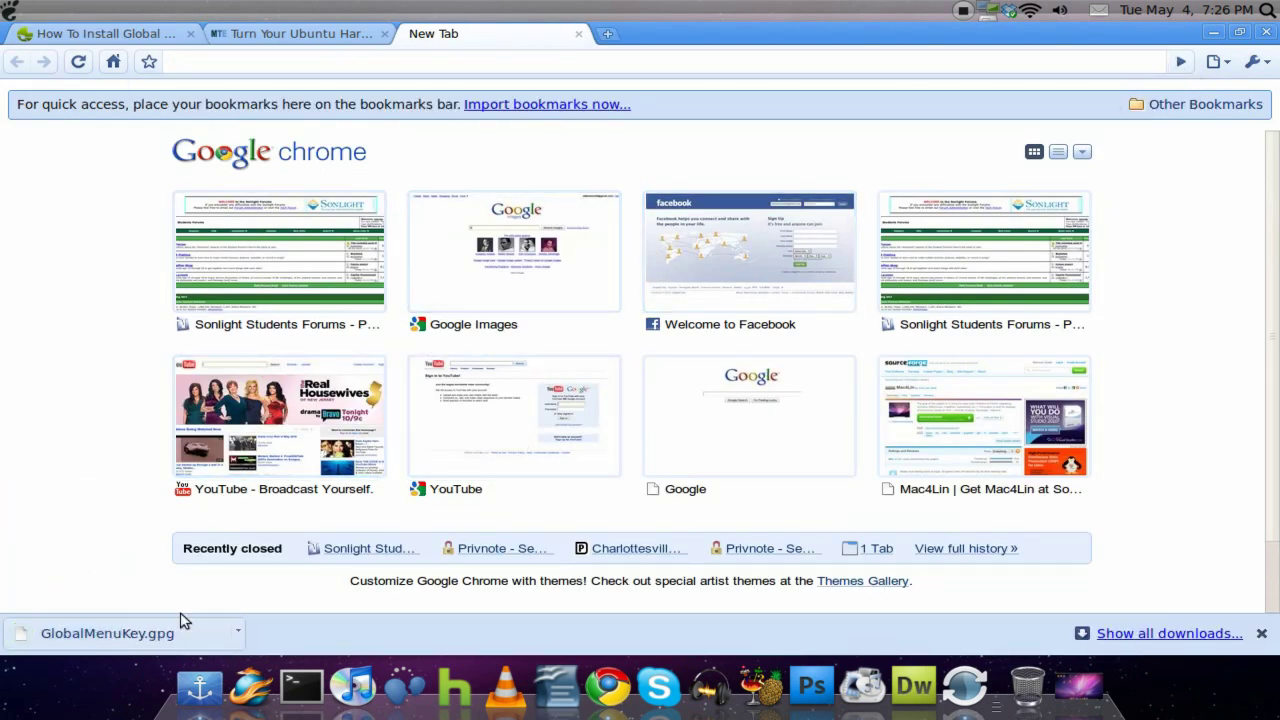
# Open Downloads, drag GlobalMenuKey.gpg onto the desktop, and close the folder window
pyautogui.click(1213, 33)
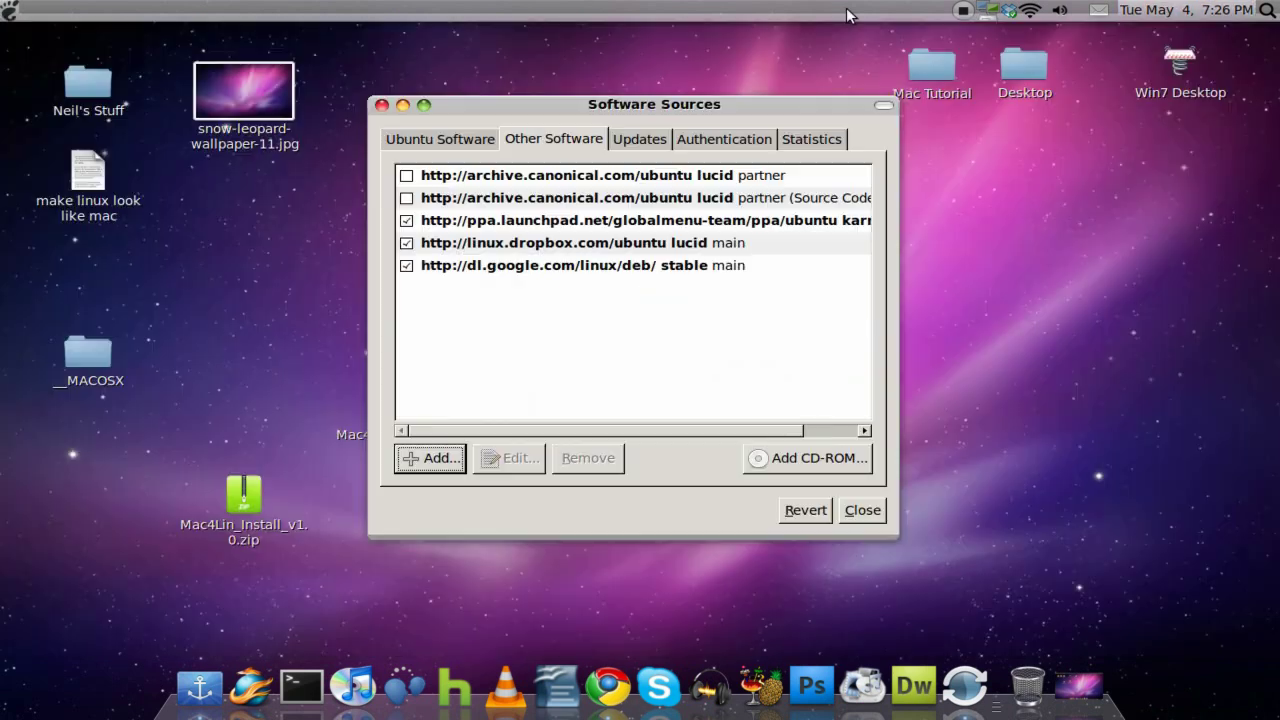
pyautogui.click(10, 11)
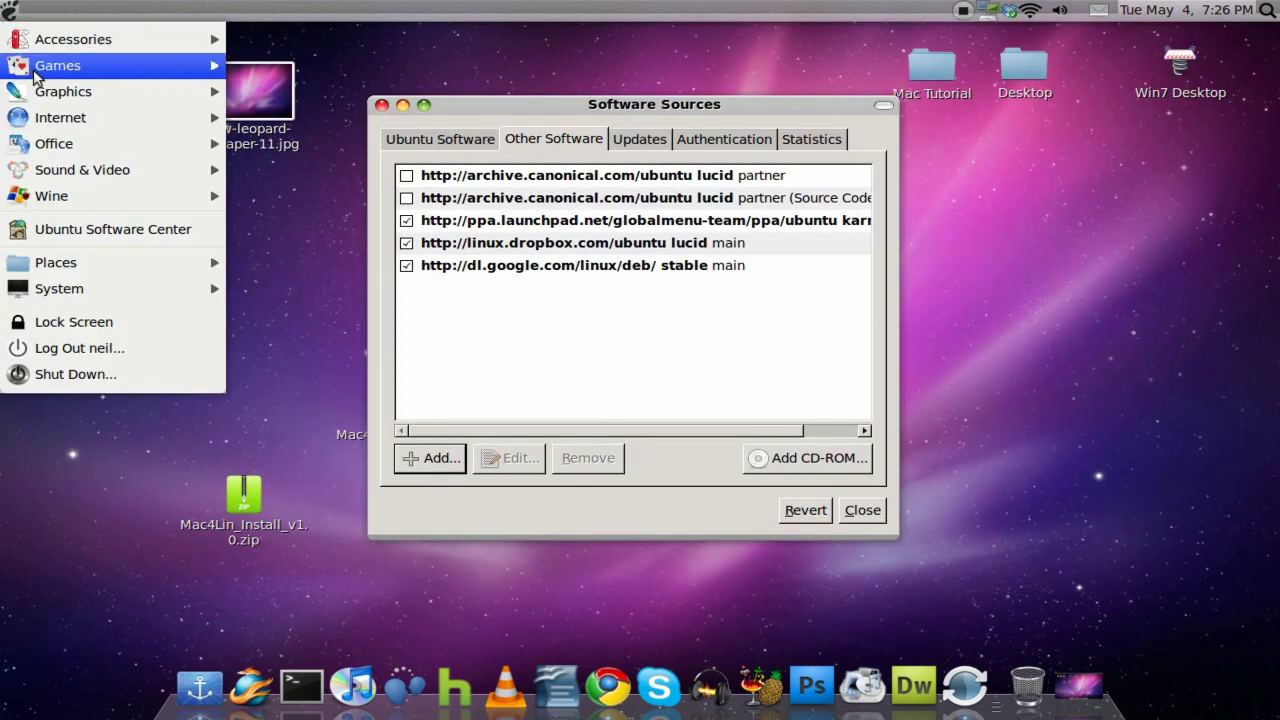
pyautogui.moveTo(56, 262)
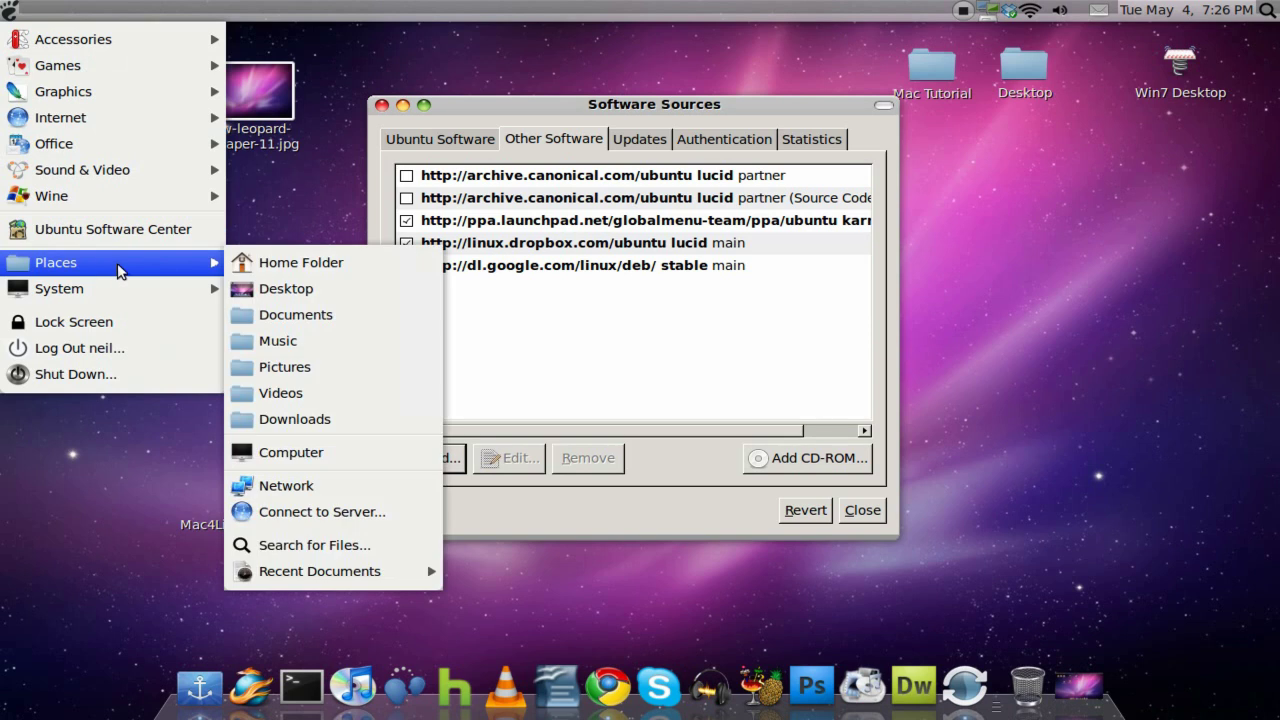
pyautogui.click(338, 419)
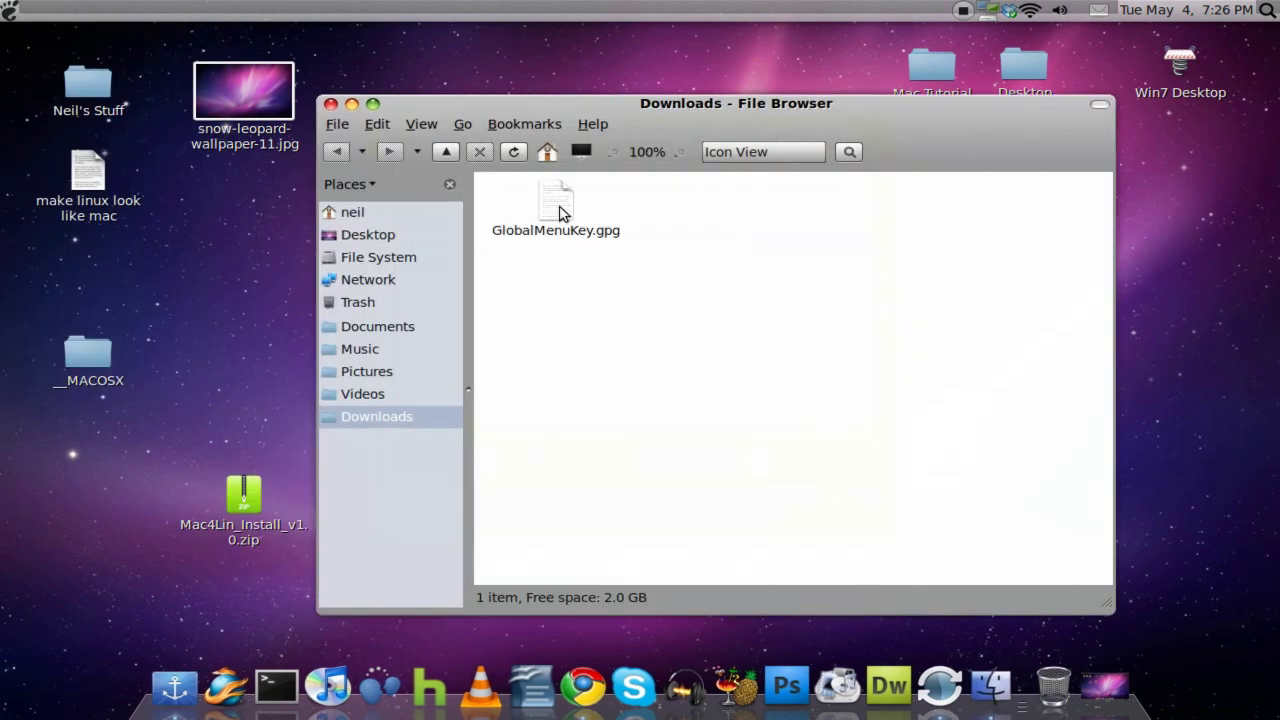
pyautogui.moveTo(560, 210); pyautogui.dragTo(308, 211)
pyautogui.click(332, 105)
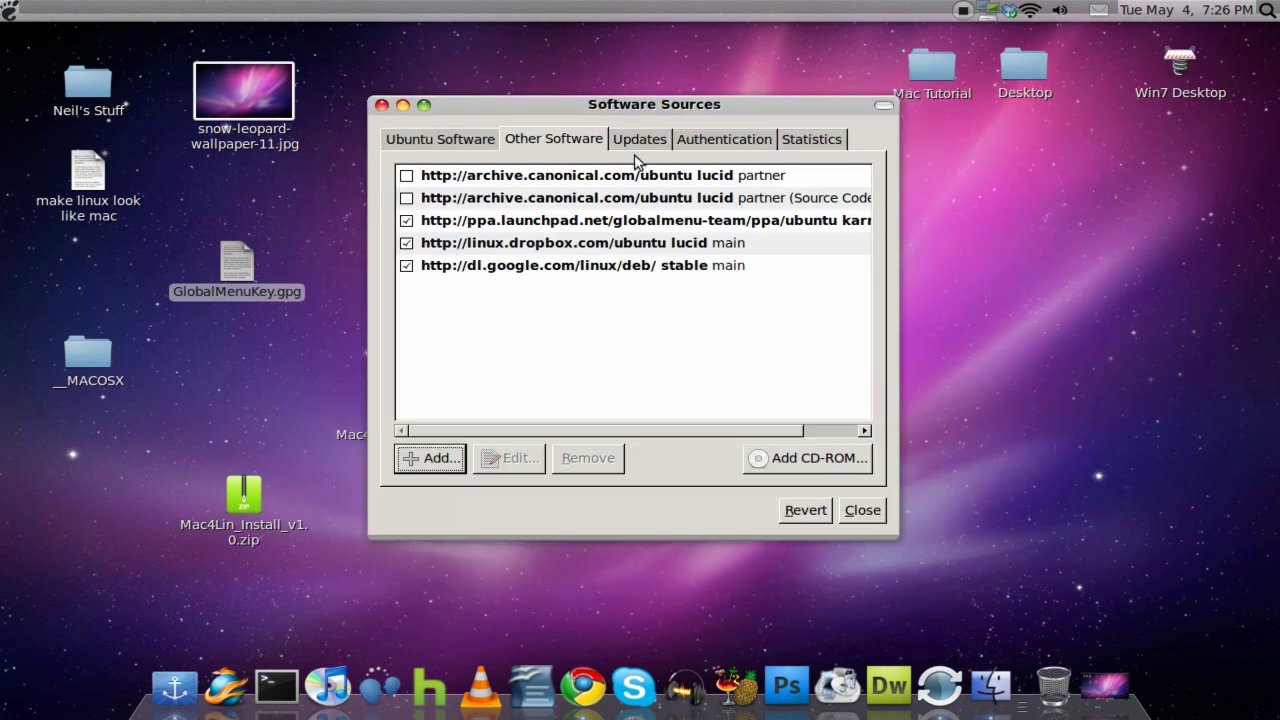
# Import GlobalMenuKey.gpg from the Desktop on the Authentication tab
pyautogui.click(742, 148)
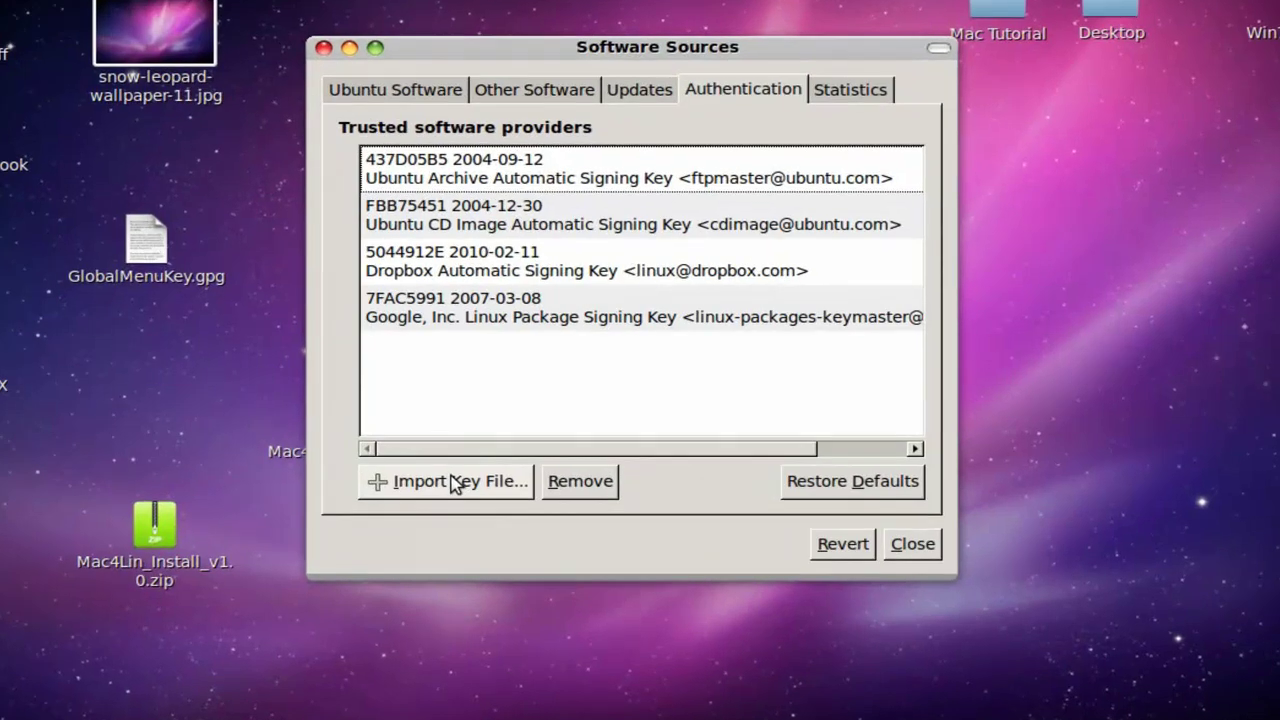
pyautogui.click(487, 457)
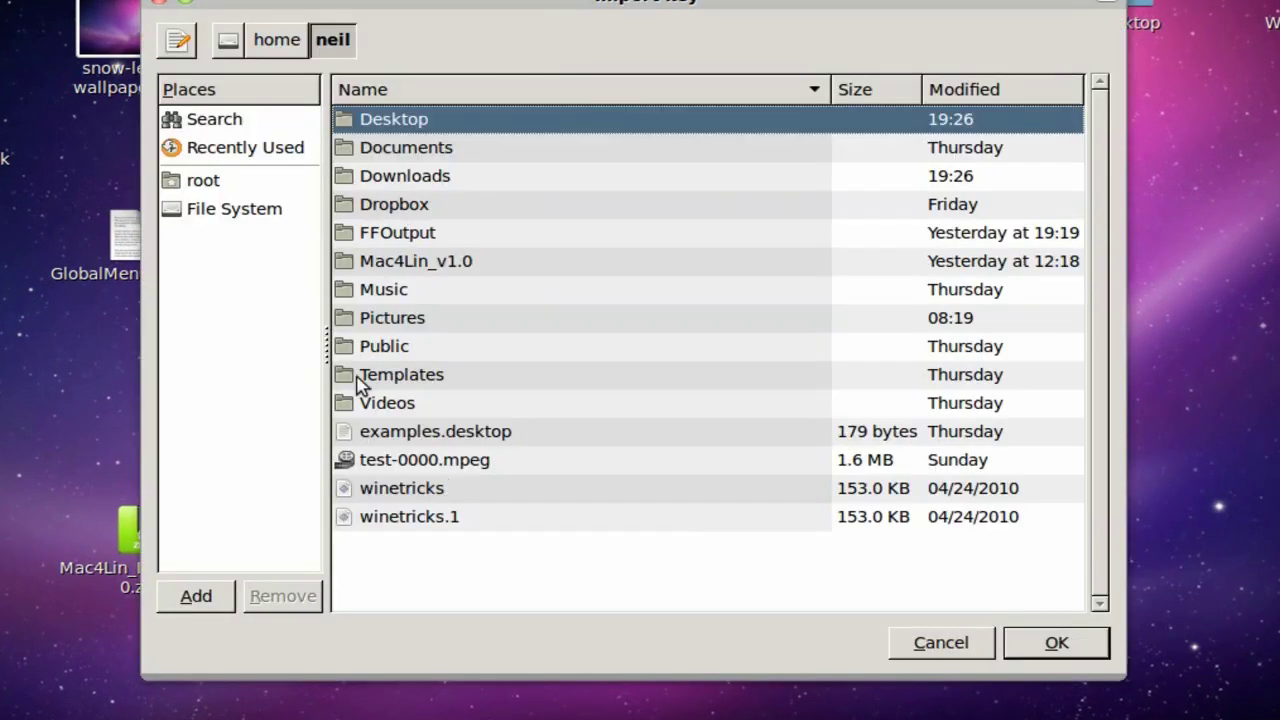
pyautogui.doubleClick(435, 122)
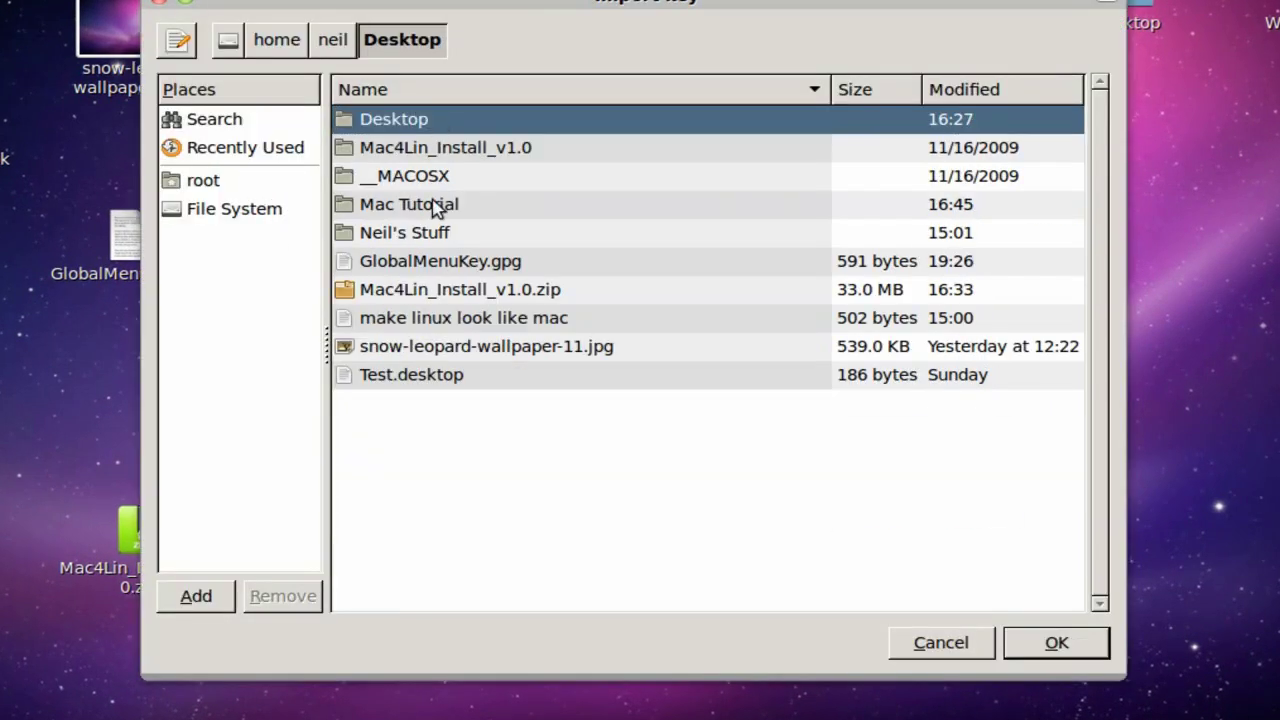
pyautogui.click(472, 266)
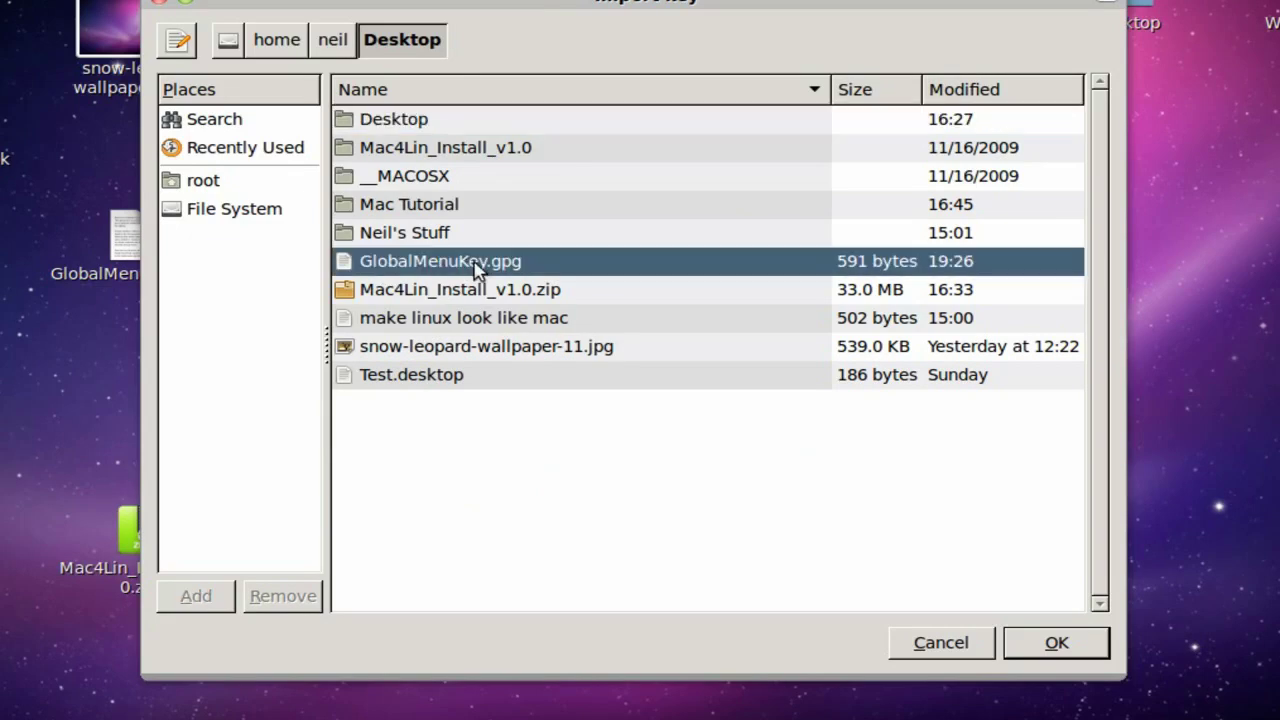
pyautogui.click(1057, 643)
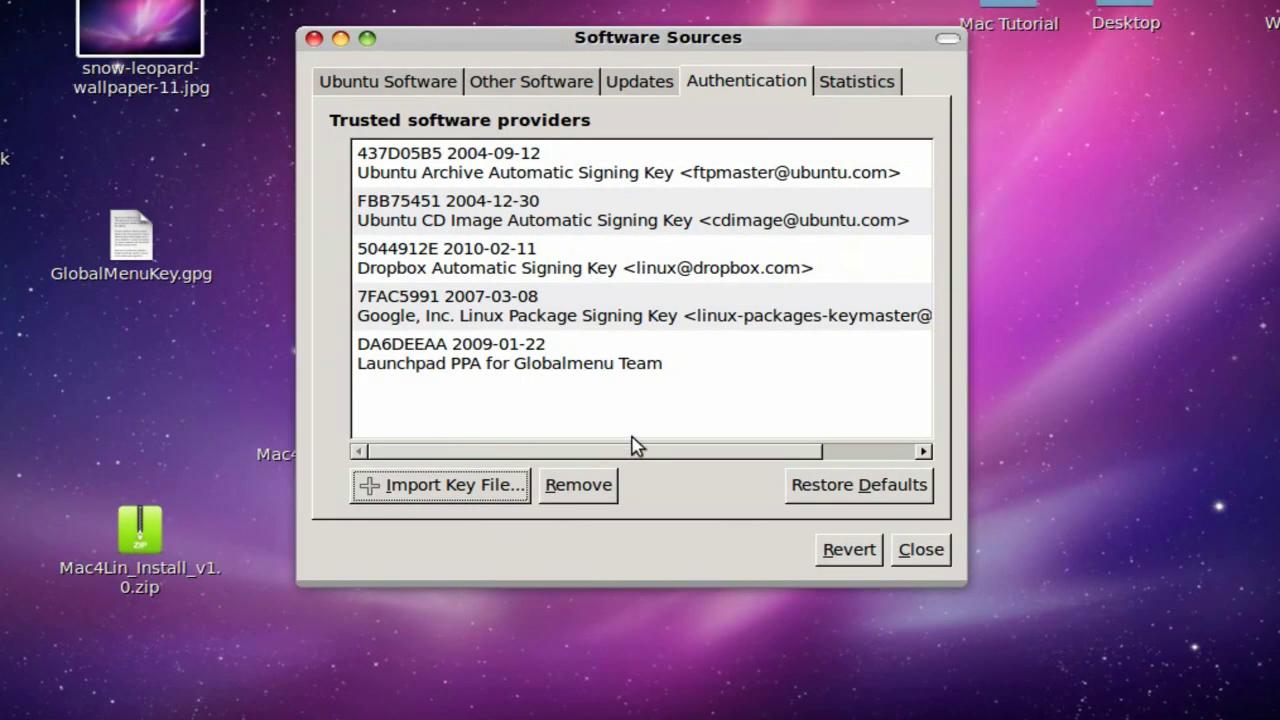
# Close Software Sources and reload the available software information
pyautogui.click(492, 369)
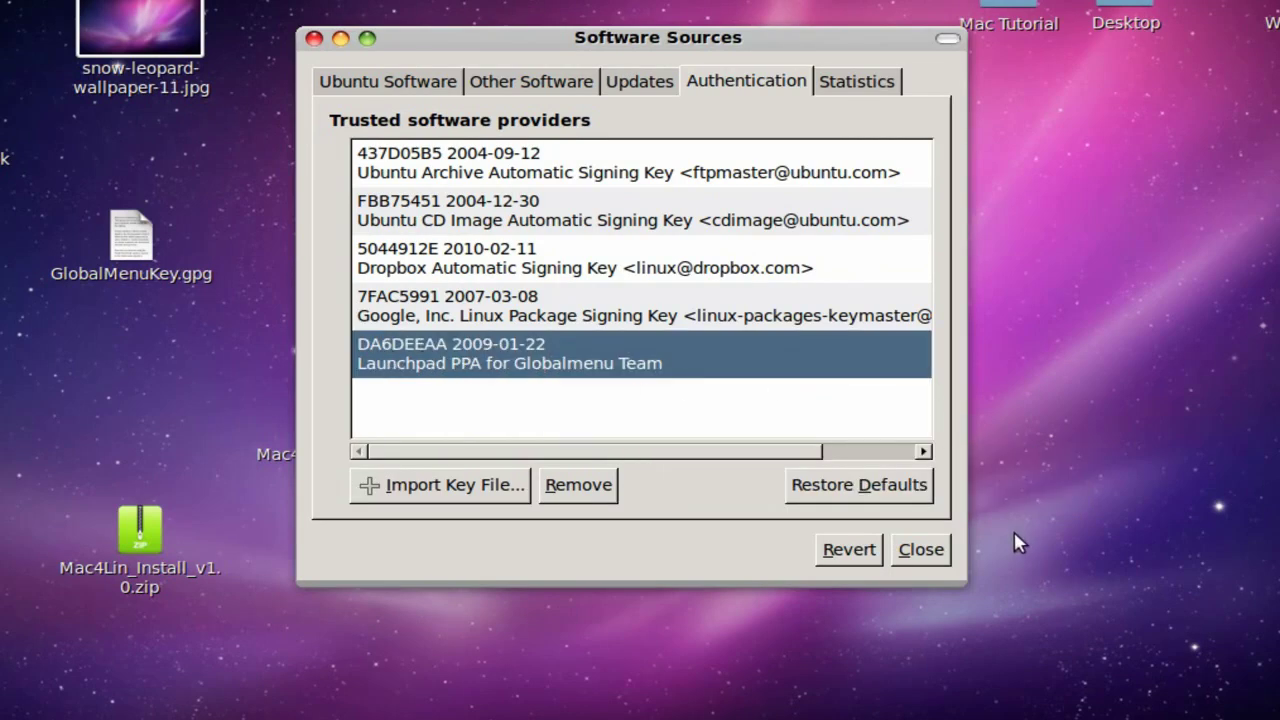
pyautogui.click(925, 550)
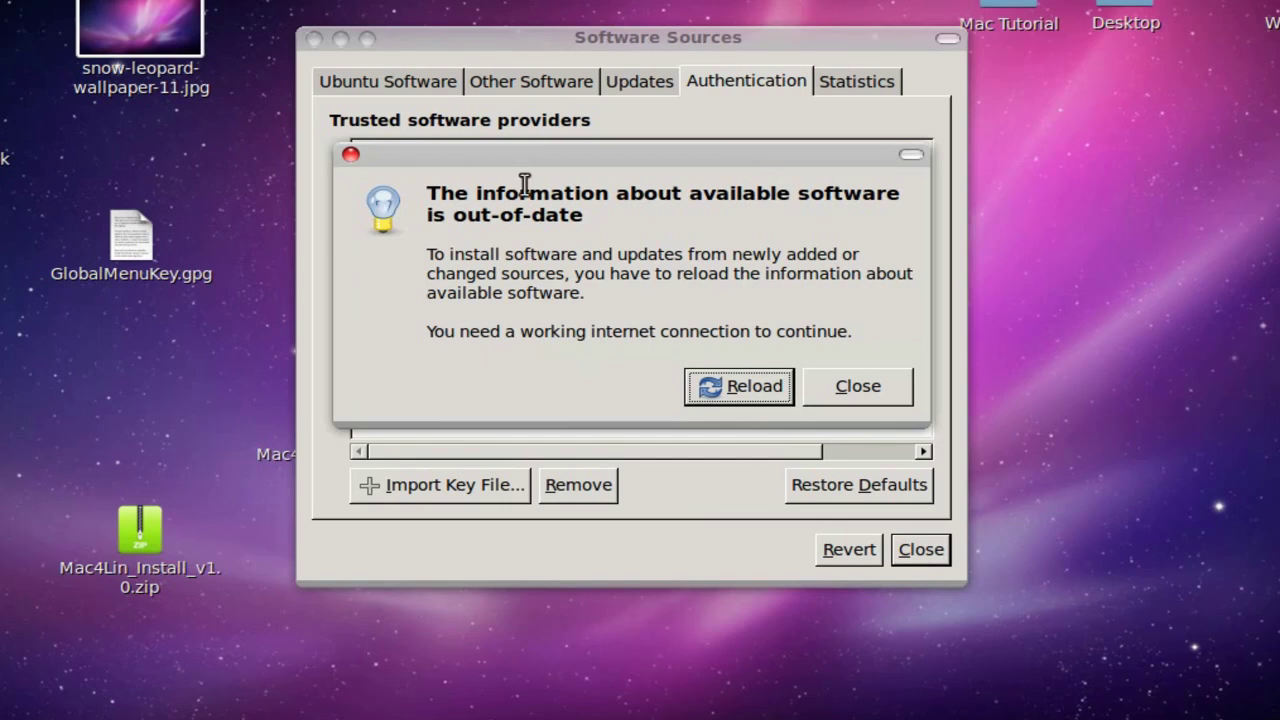
pyautogui.click(750, 390)
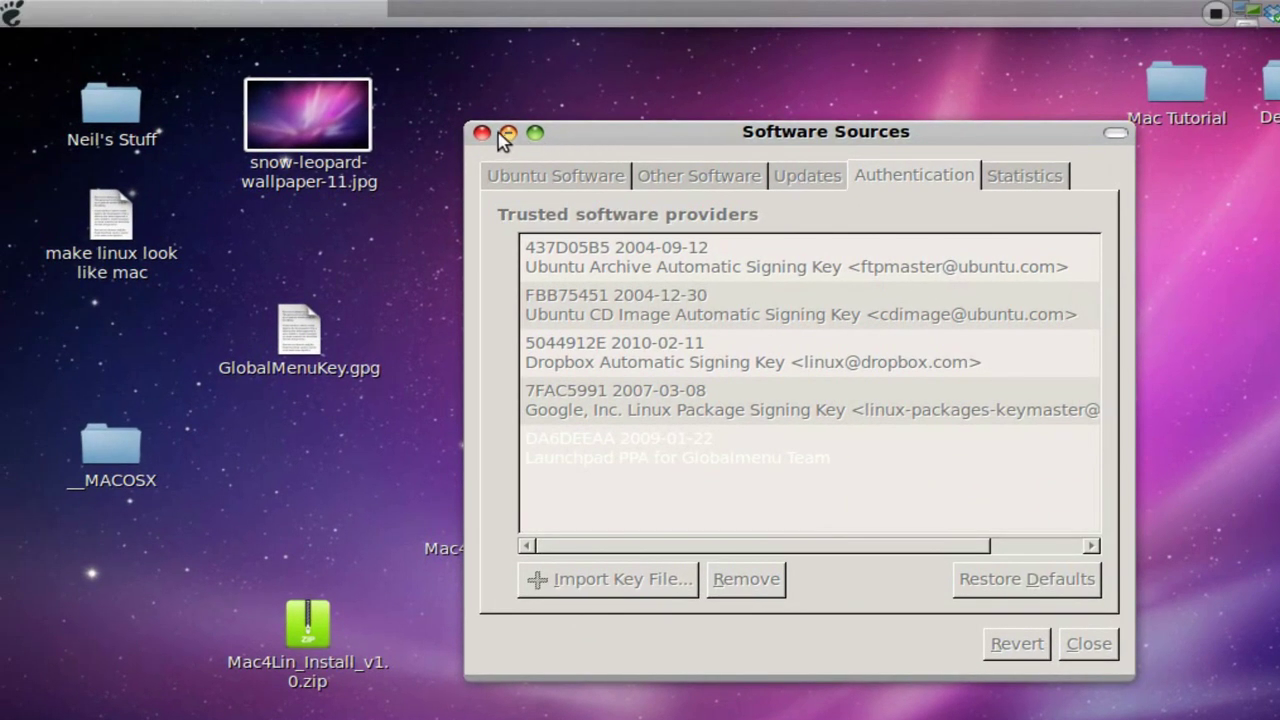
# Launch a terminal from the Main Menu and reposition its window
pyautogui.click(13, 12)
pyautogui.moveTo(92, 50)
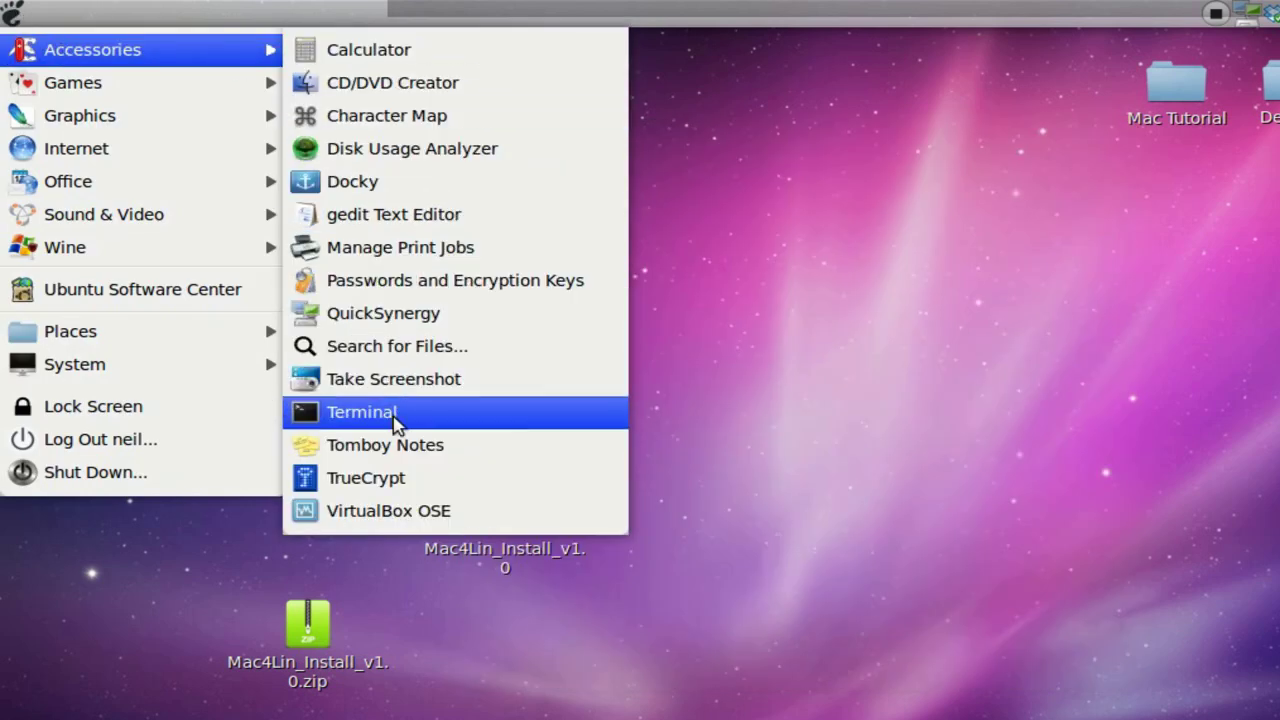
pyautogui.click(393, 416)
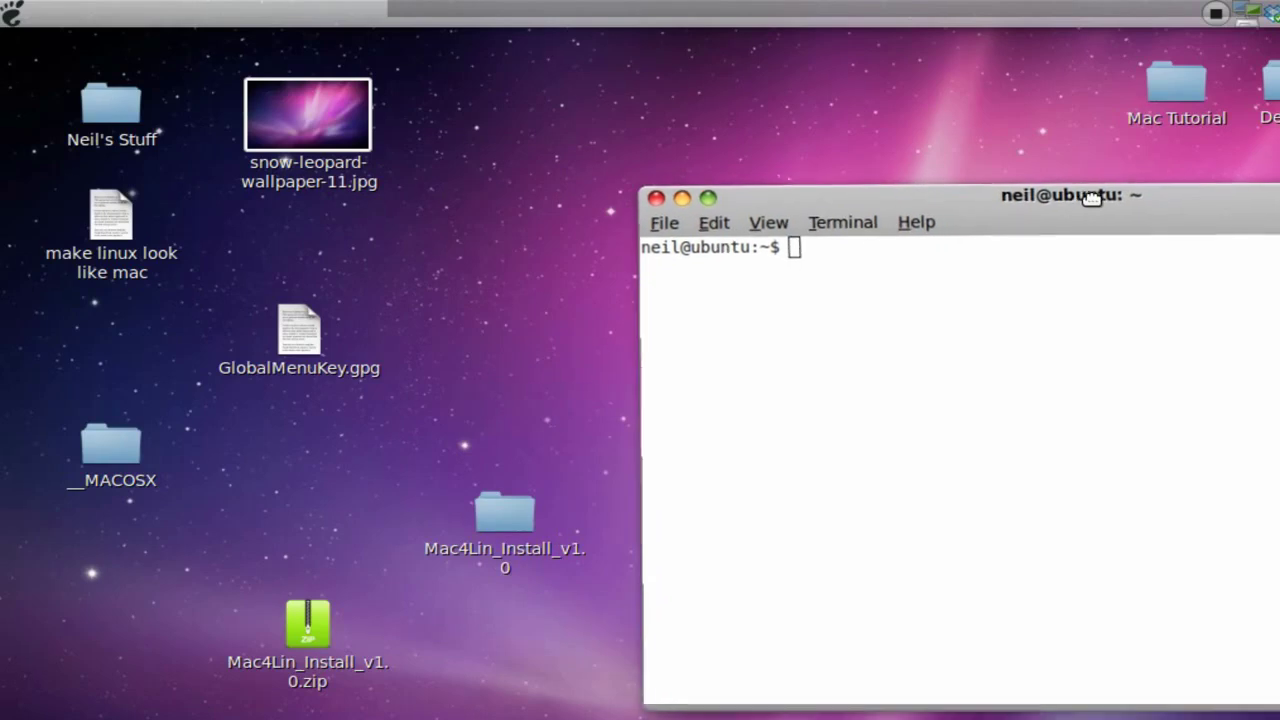
pyautogui.moveTo(477, 35); pyautogui.dragTo(1086, 186)
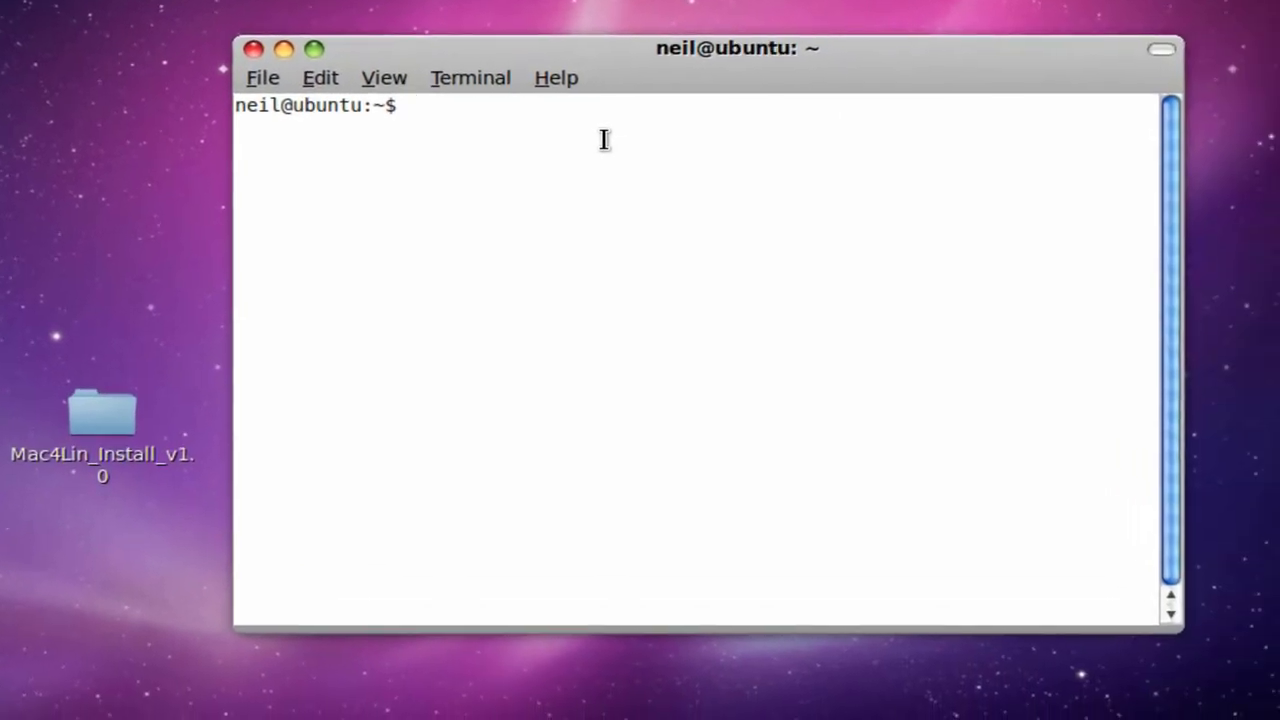
# Run 'sudo apt-get install gnome-globalmenu', enter the password and confirm with y
pyautogui.write('sudo apt')
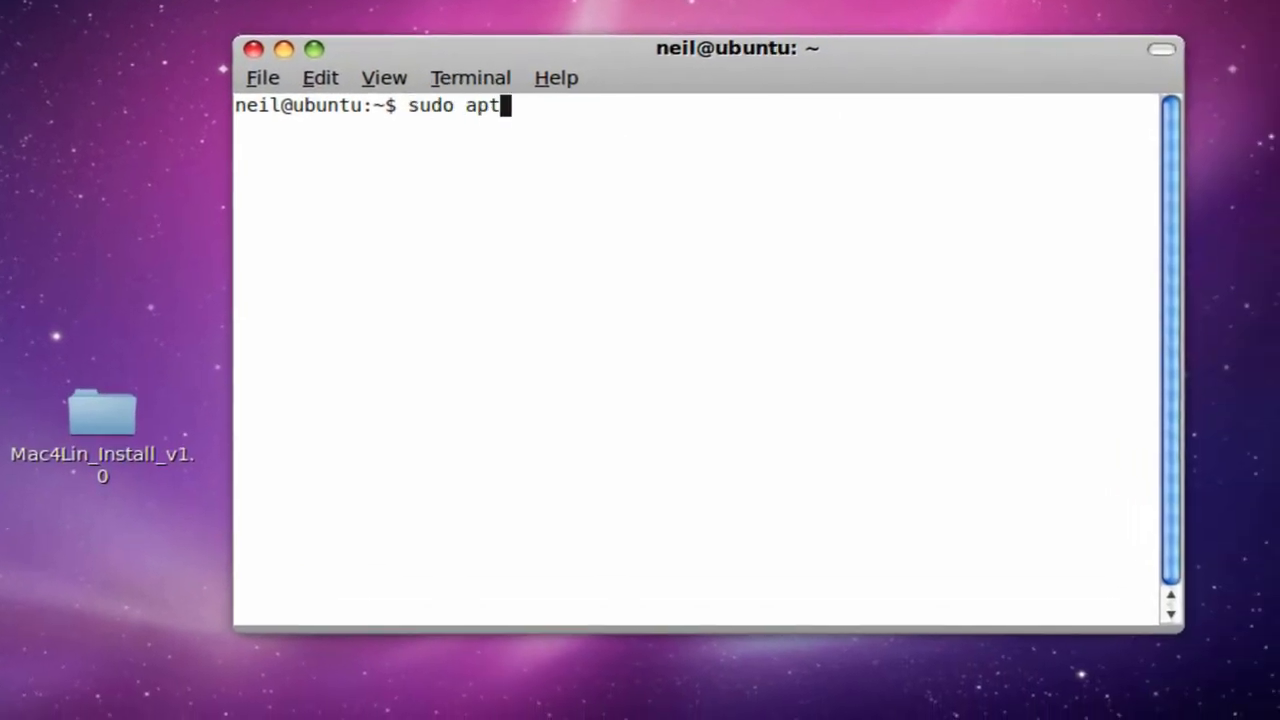
pyautogui.write('-get in')
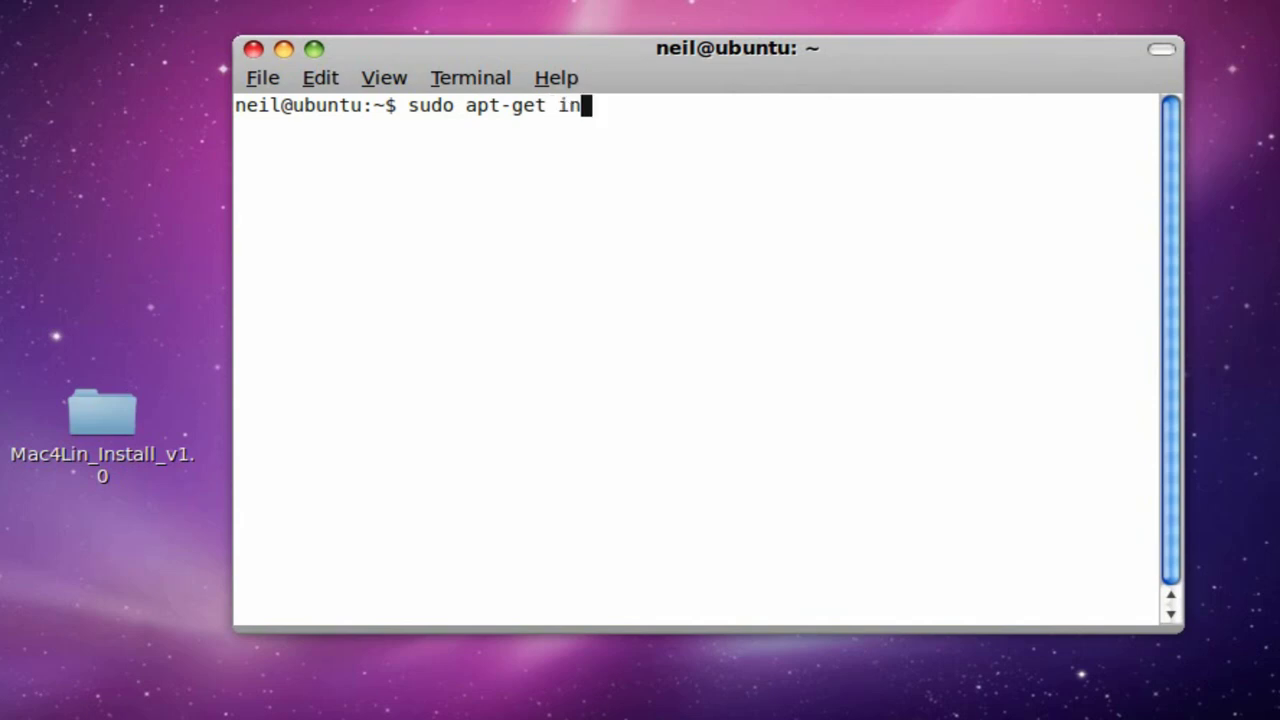
pyautogui.write('stall gnome')
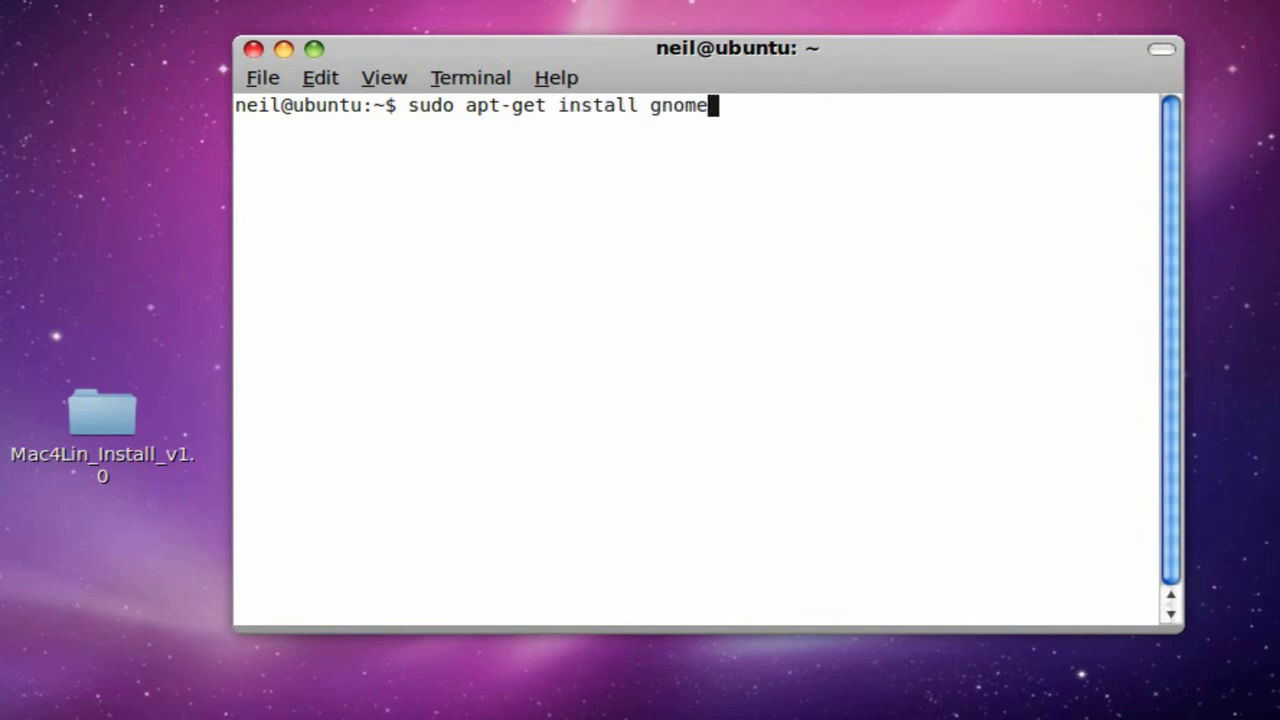
pyautogui.write('-glob')
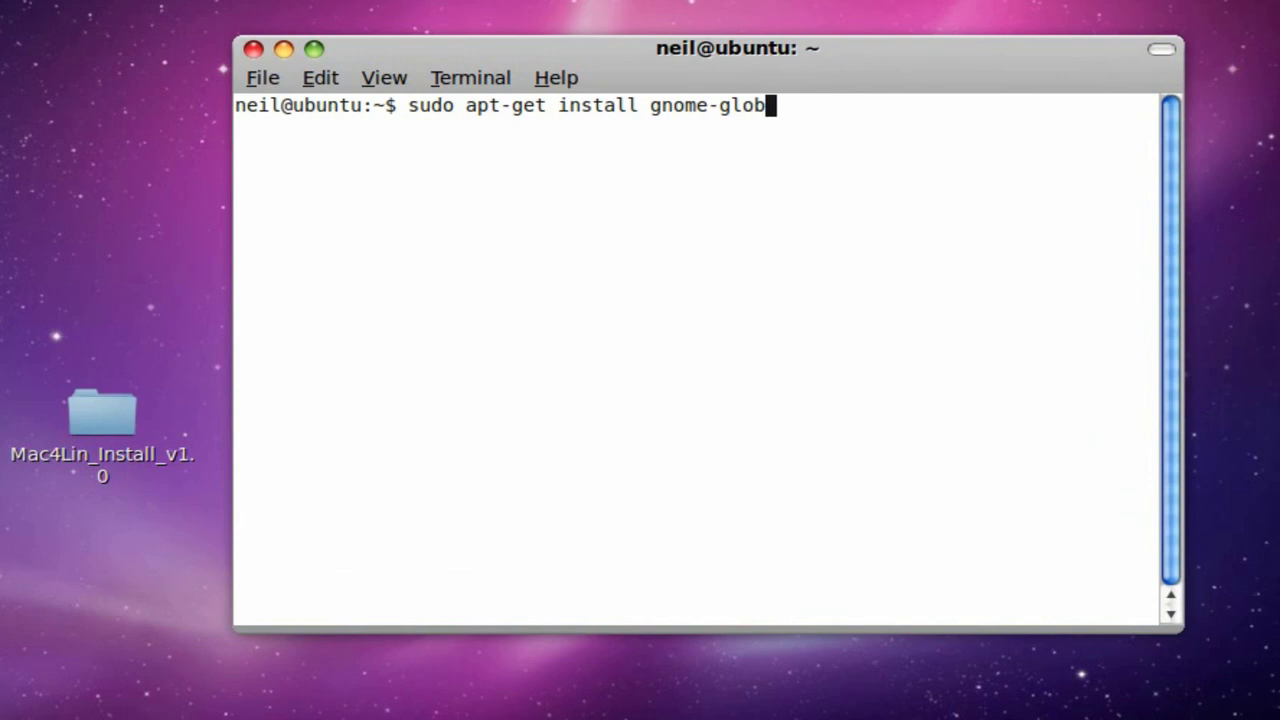
pyautogui.write('almenu')
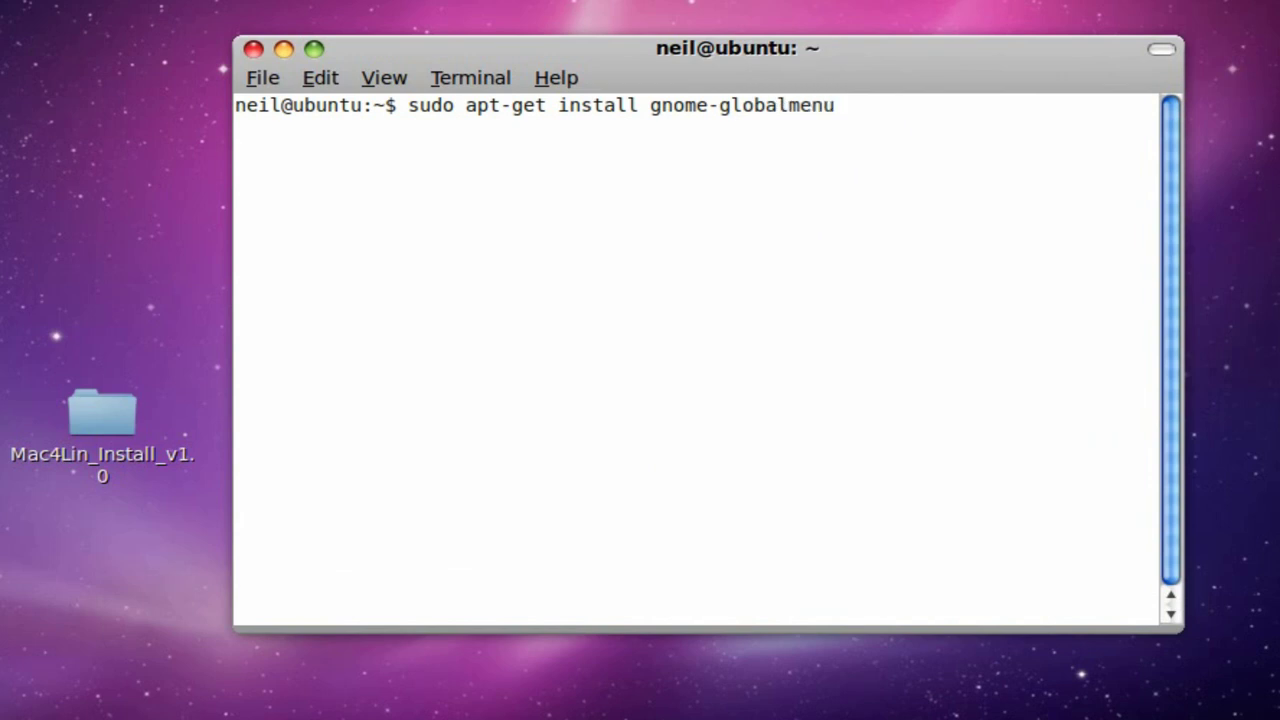
pyautogui.press('Return')
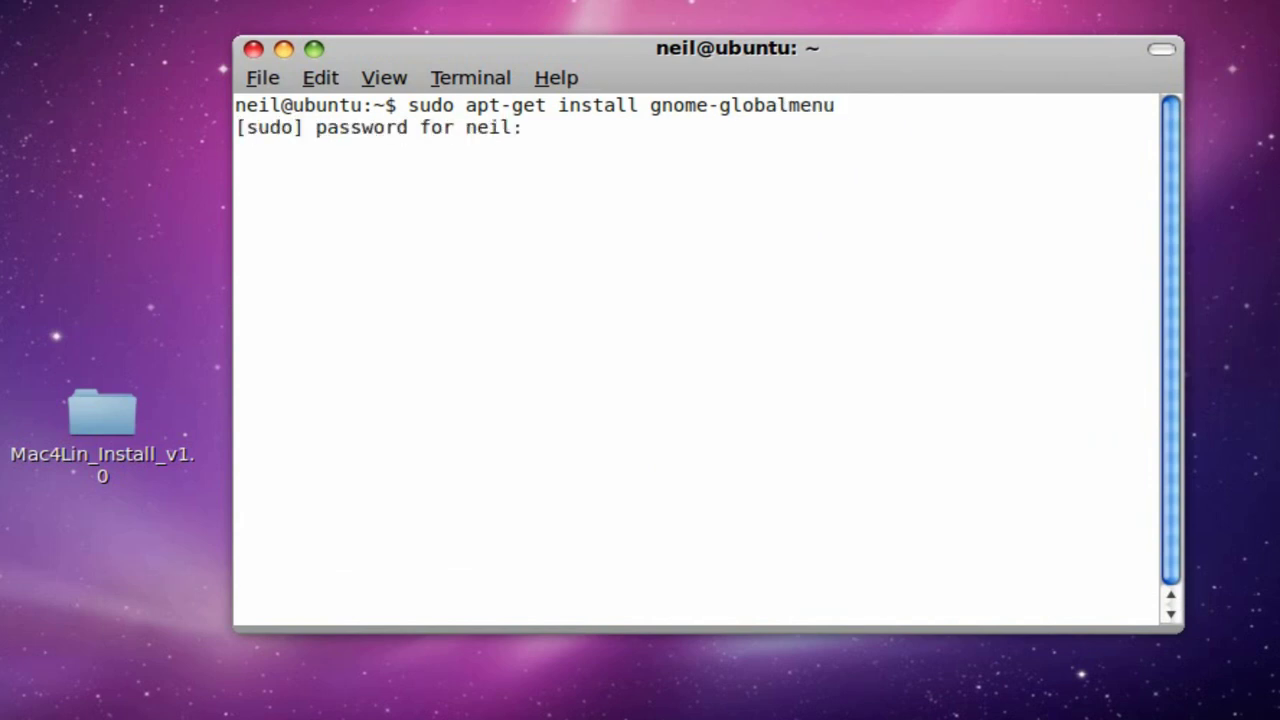
pyautogui.press('Return')
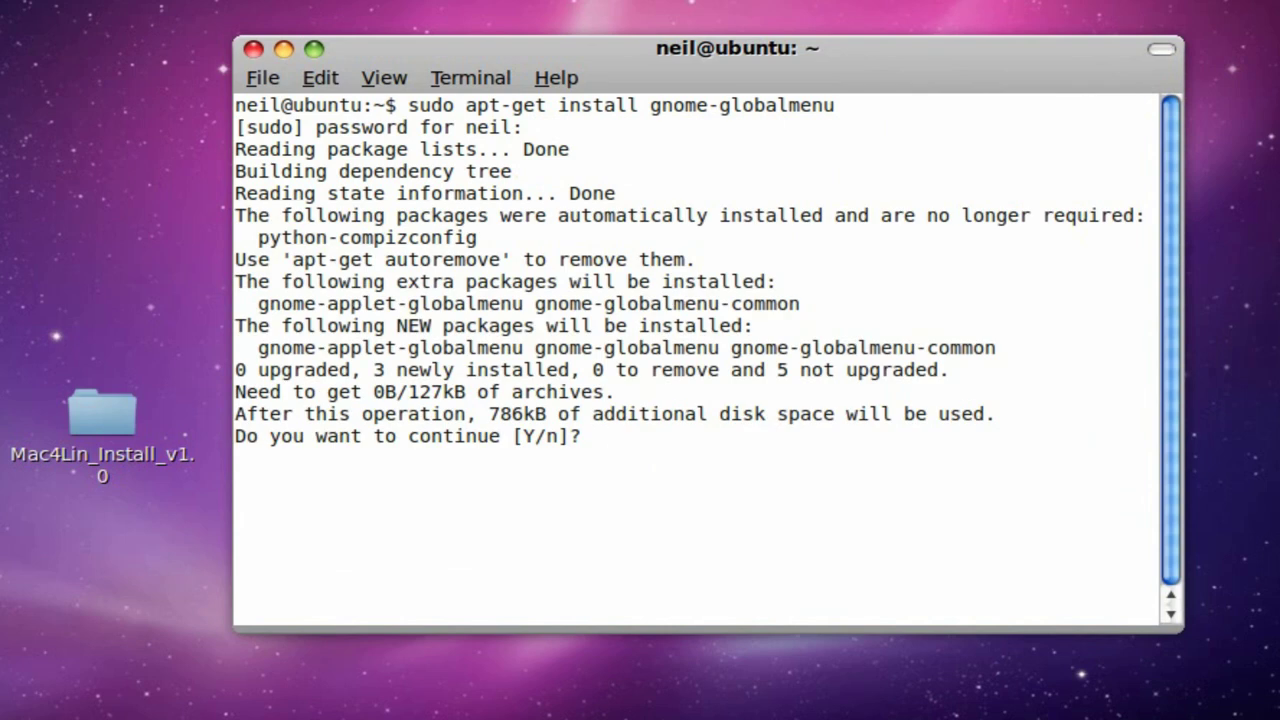
pyautogui.write('y')
pyautogui.press('Return')
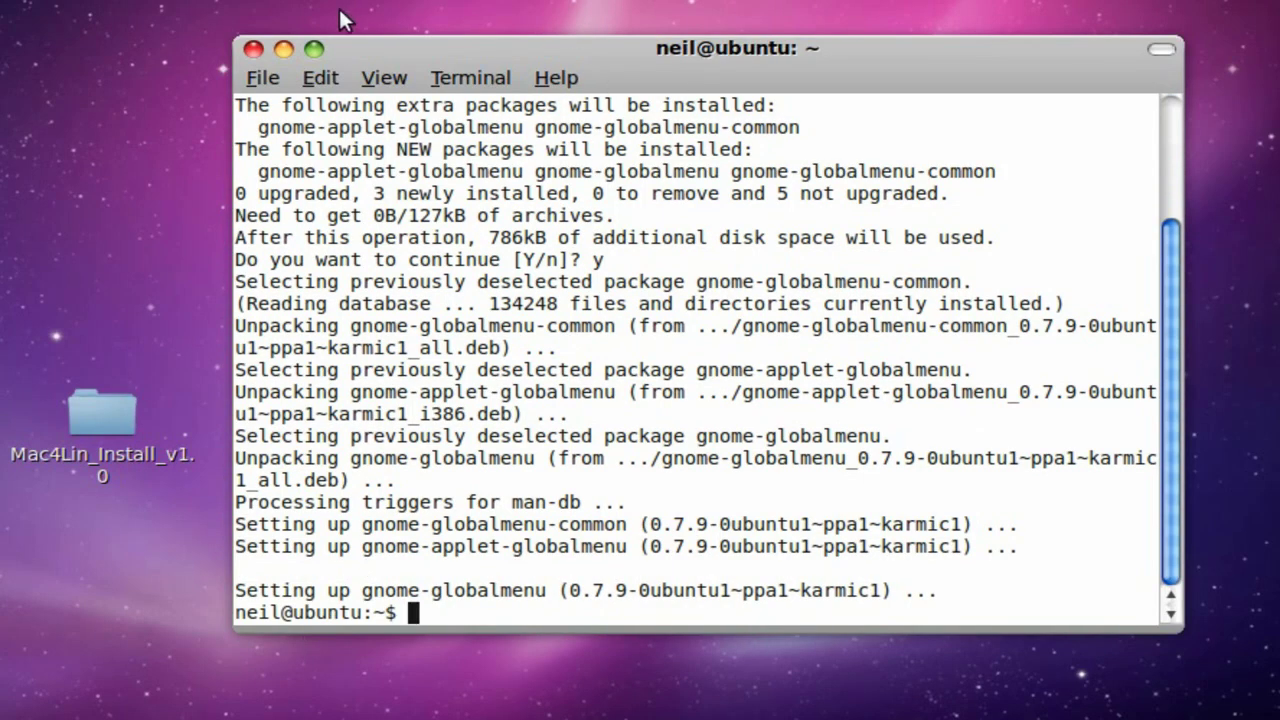
# Close the terminal and add the Global Menu Panel Applet to the top panel
pyautogui.click(254, 47)
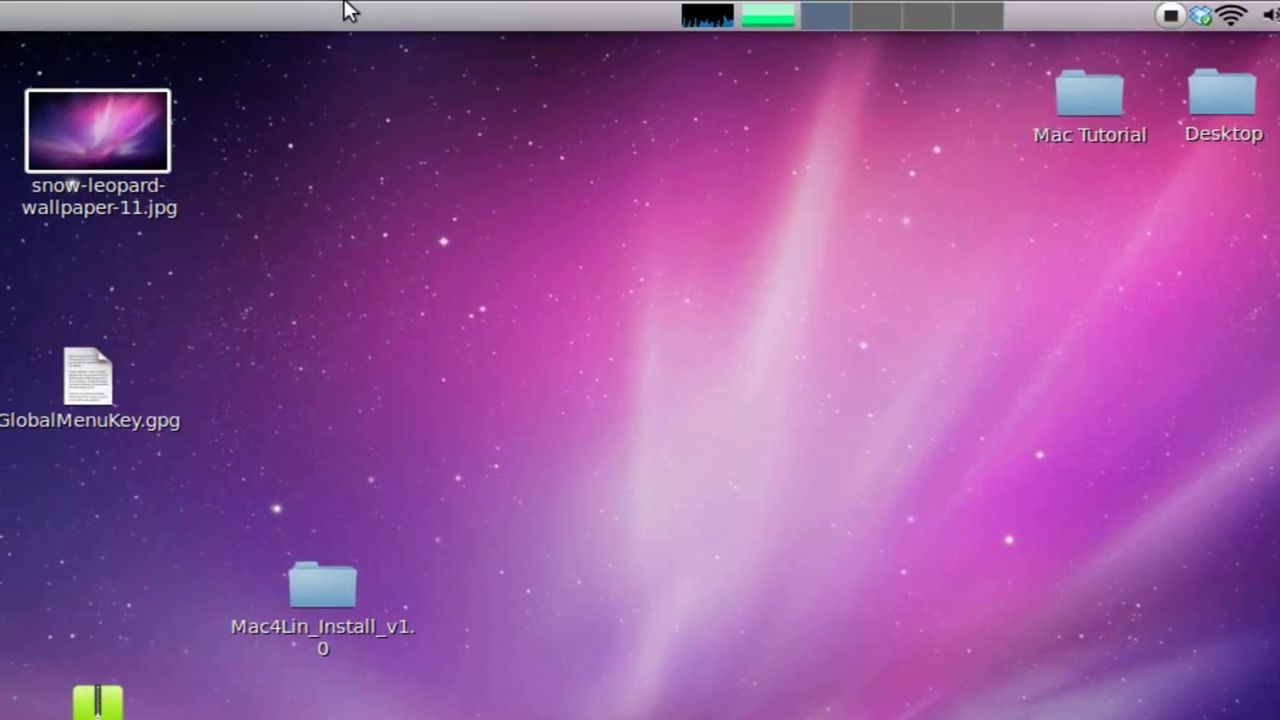
pyautogui.rightClick(344, 4)
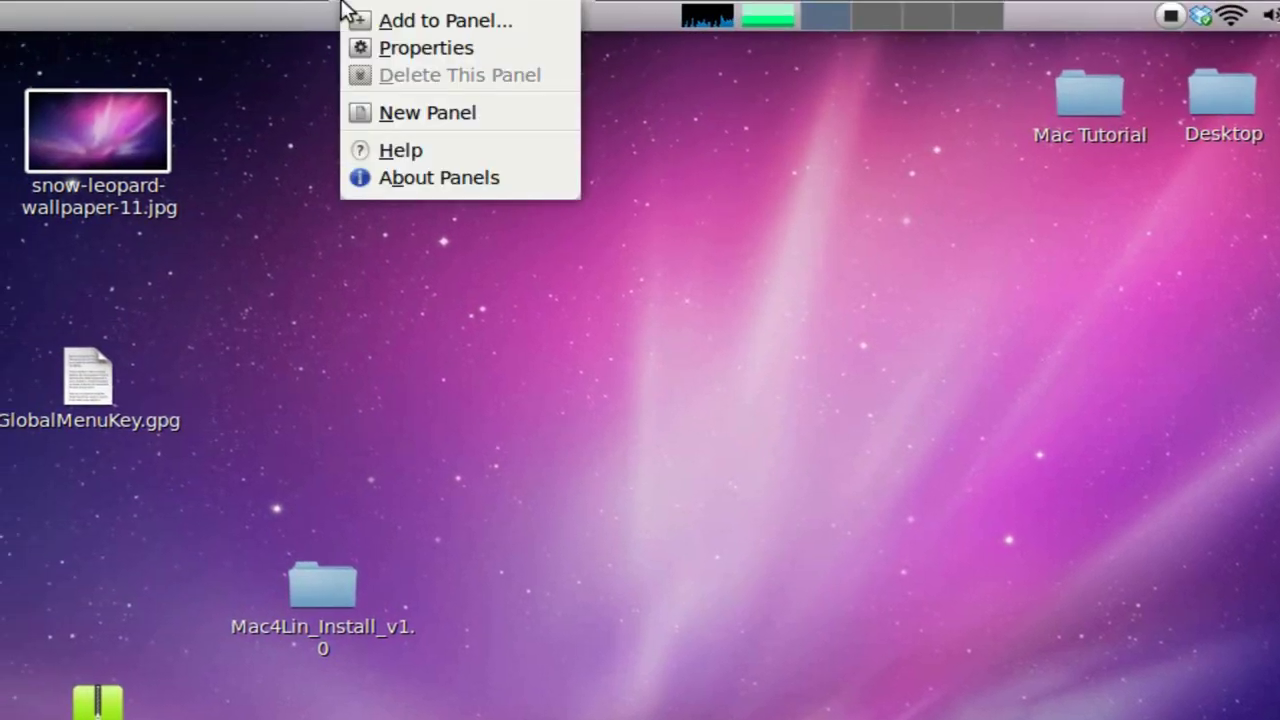
pyautogui.click(425, 22)
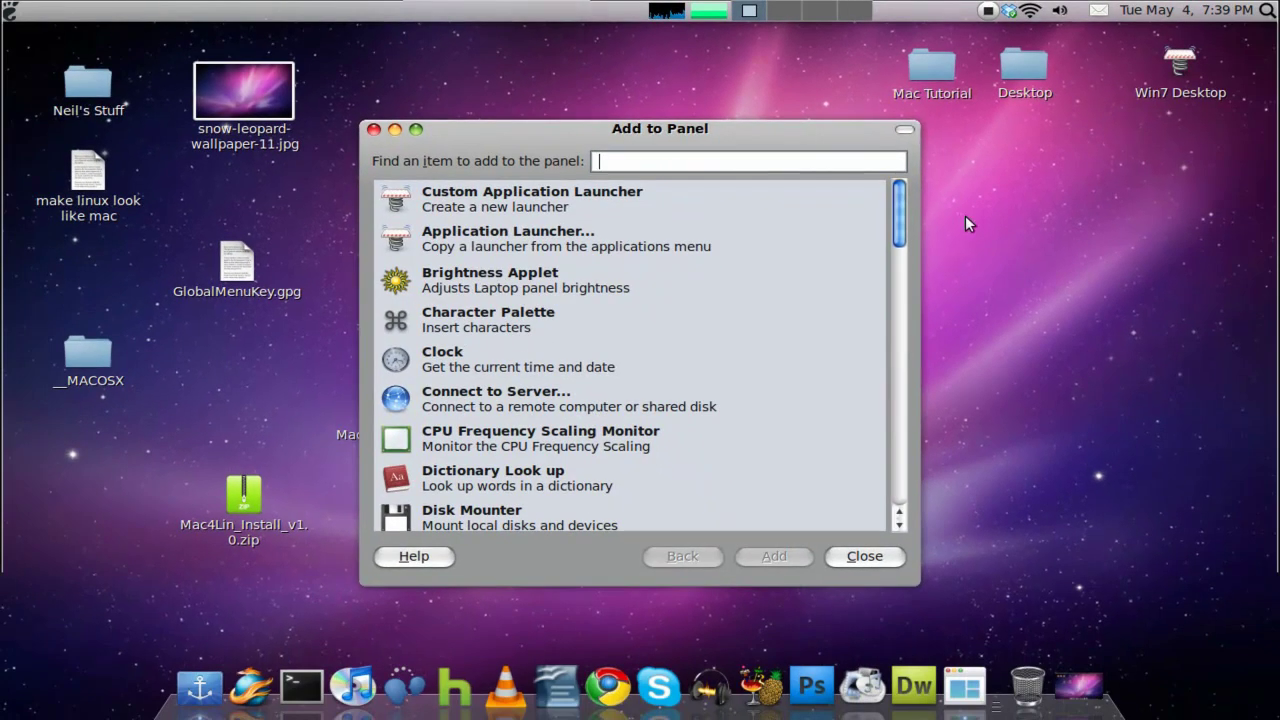
pyautogui.moveTo(908, 197); pyautogui.dragTo(917, 275)
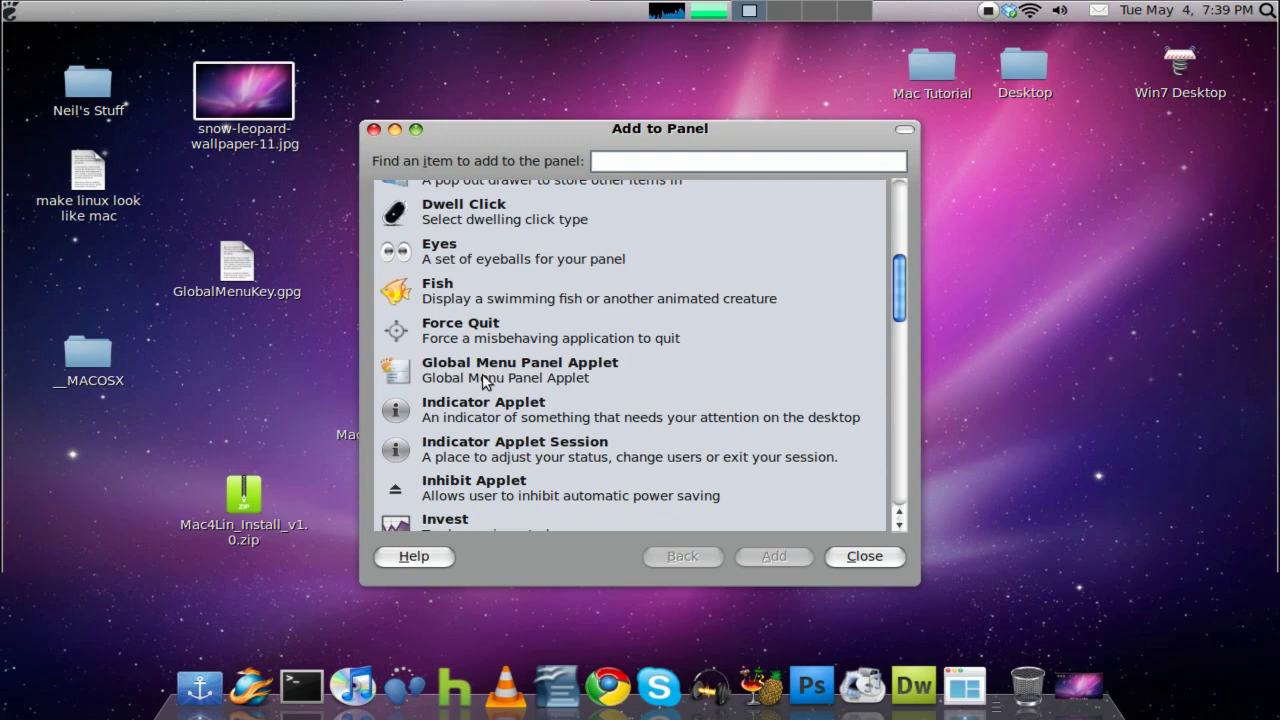
pyautogui.click(571, 371)
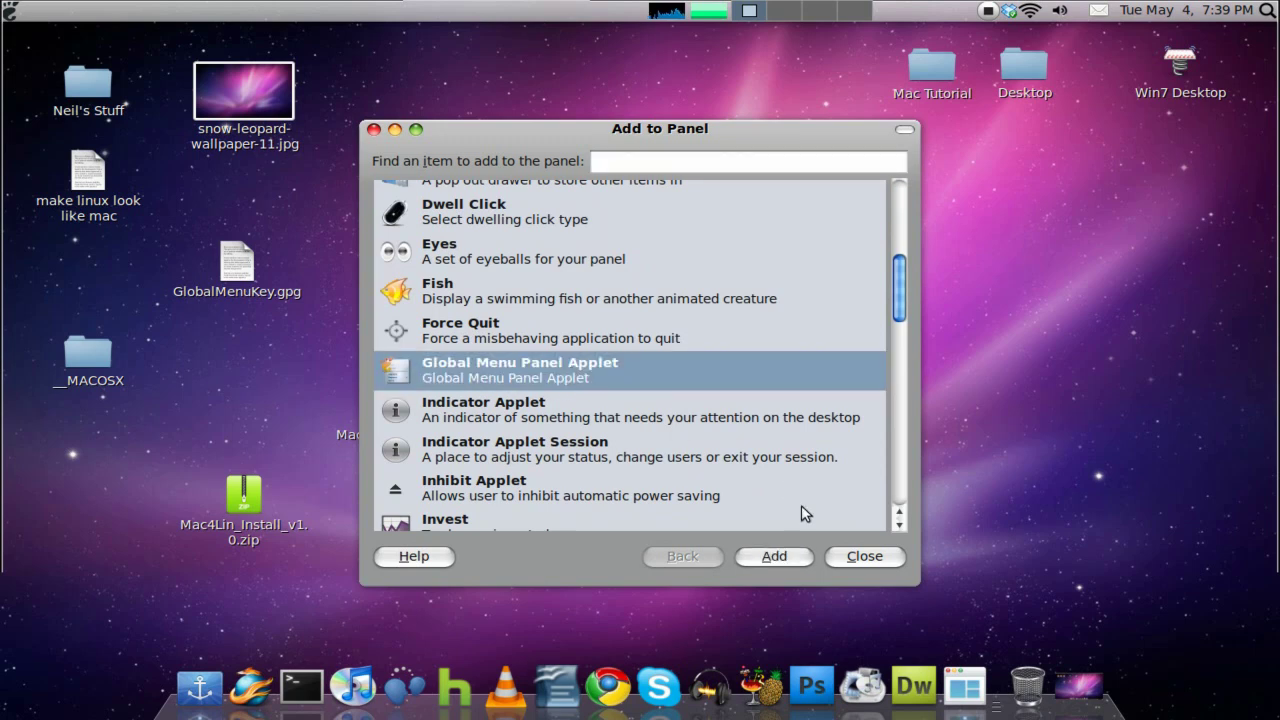
pyautogui.click(784, 559)
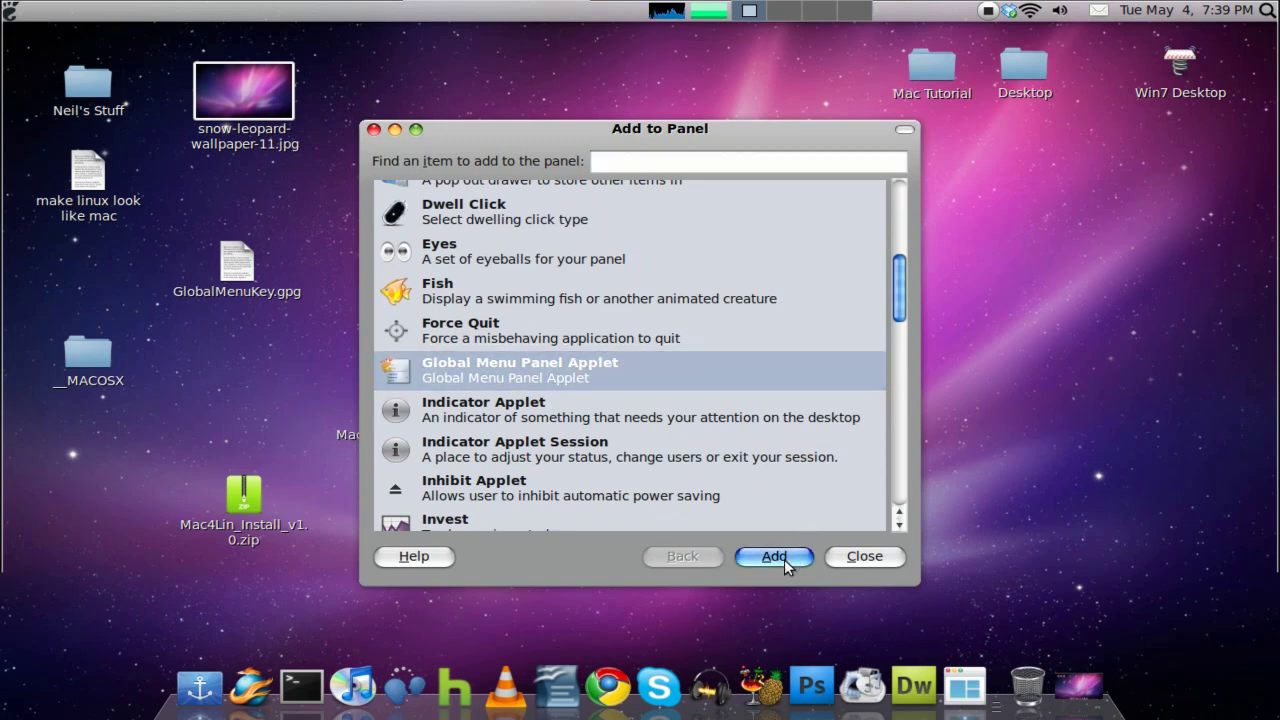
pyautogui.click(857, 557)
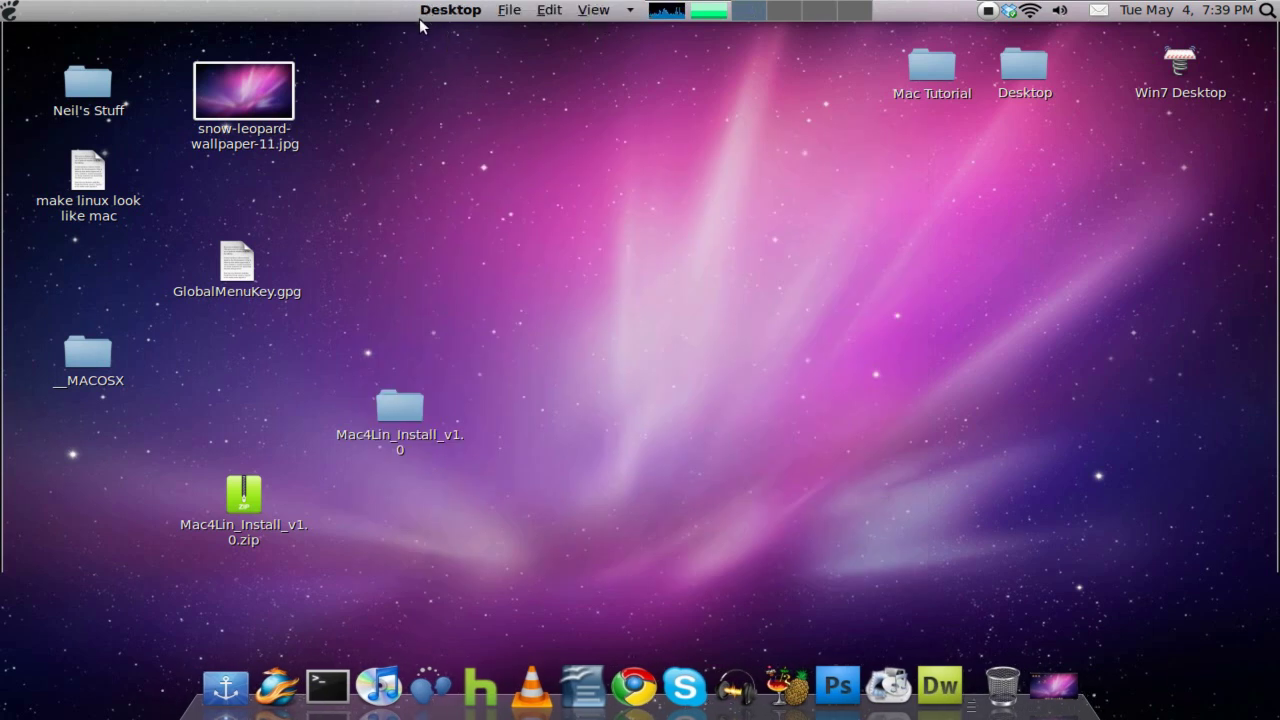
# Move the Global Menu applet to the panel's left end and lock it
pyautogui.rightClick(420, 26)
pyautogui.click(460, 111)
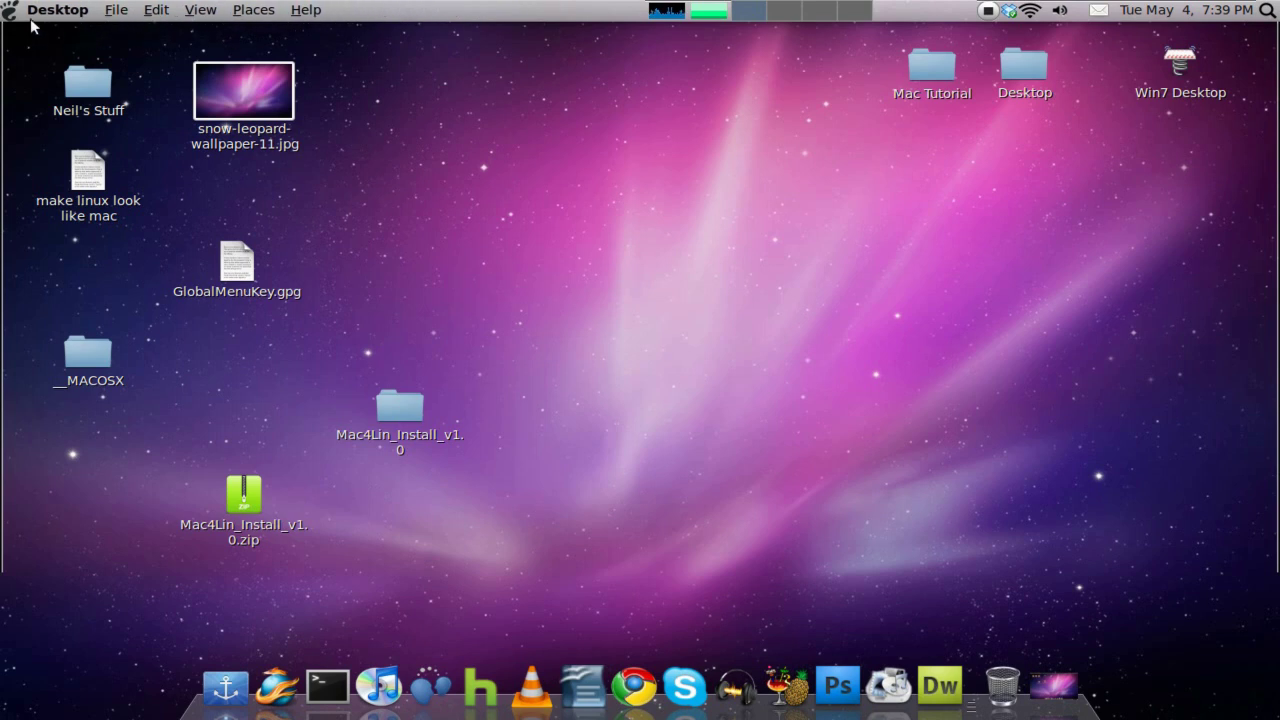
pyautogui.rightClick(32, 26)
pyautogui.click(70, 134)
# Launch gedit Text Editor from Accessories and move its window toward the screen centre
pyautogui.click(12, 10)
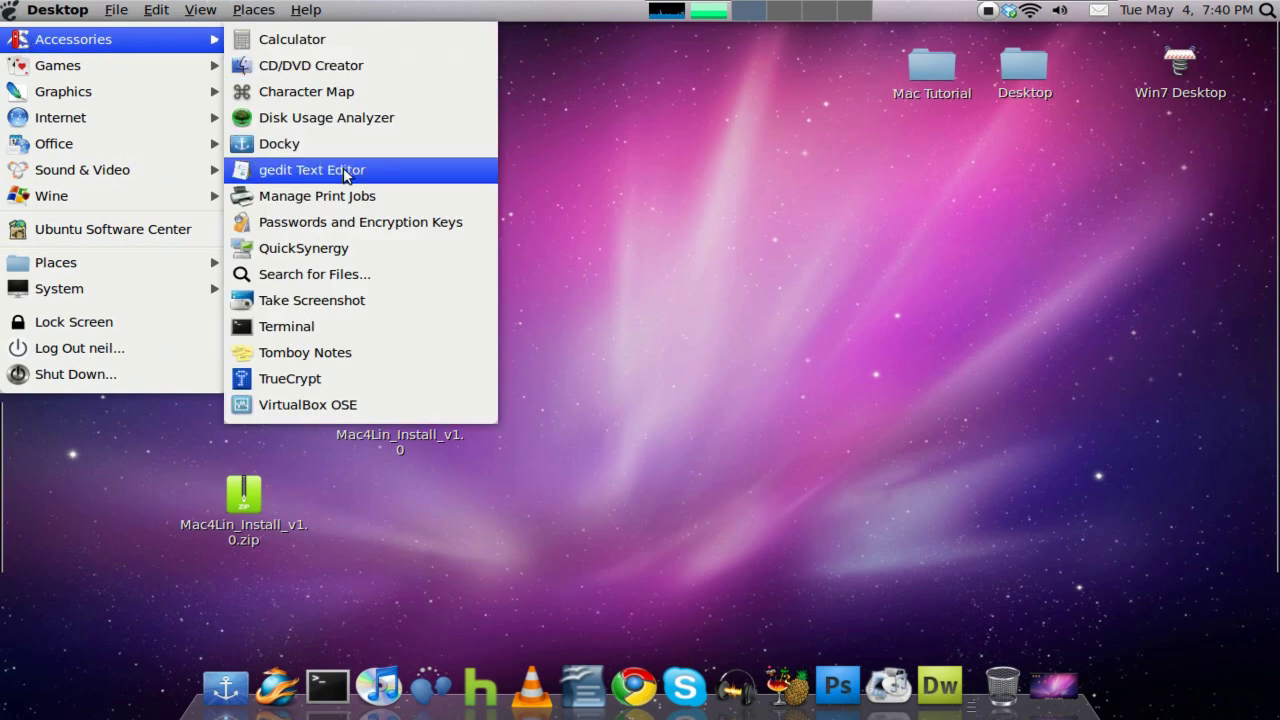
pyautogui.click(350, 168)
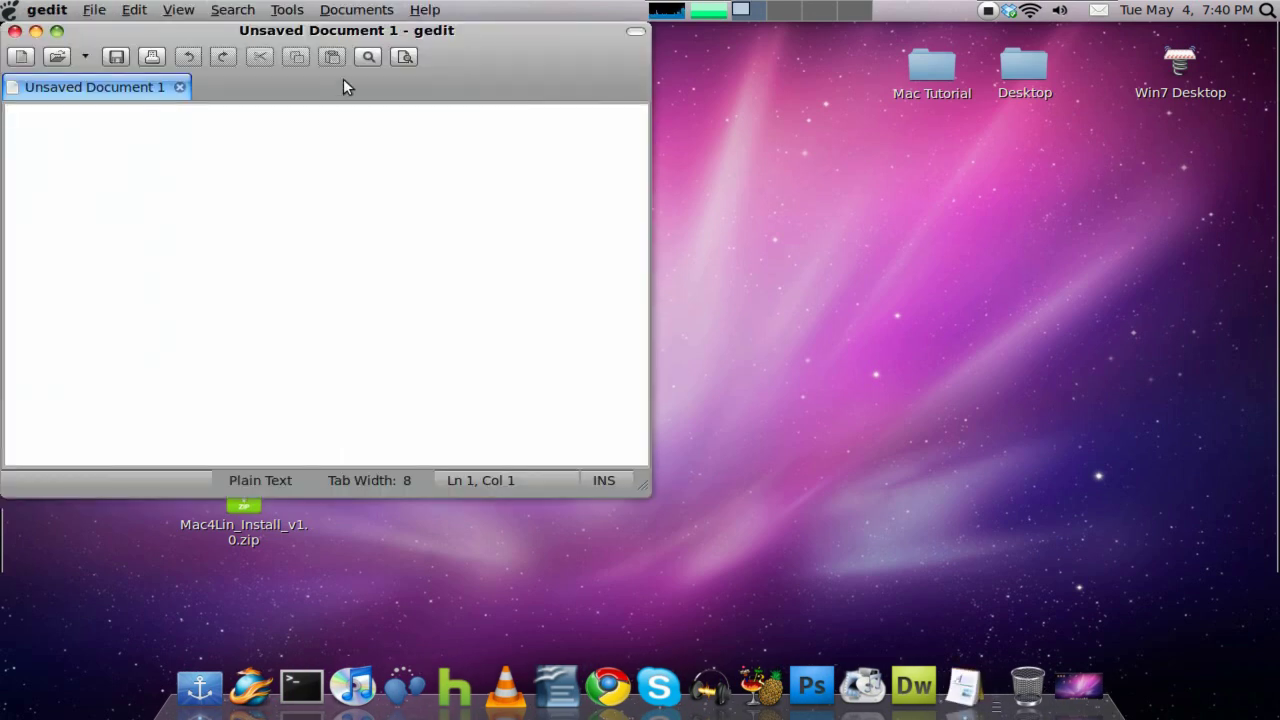
pyautogui.moveTo(320, 26)
pyautogui.mouseDown()
pyautogui.moveTo(573, 63)
pyautogui.moveTo(628, 102)
pyautogui.mouseUp()
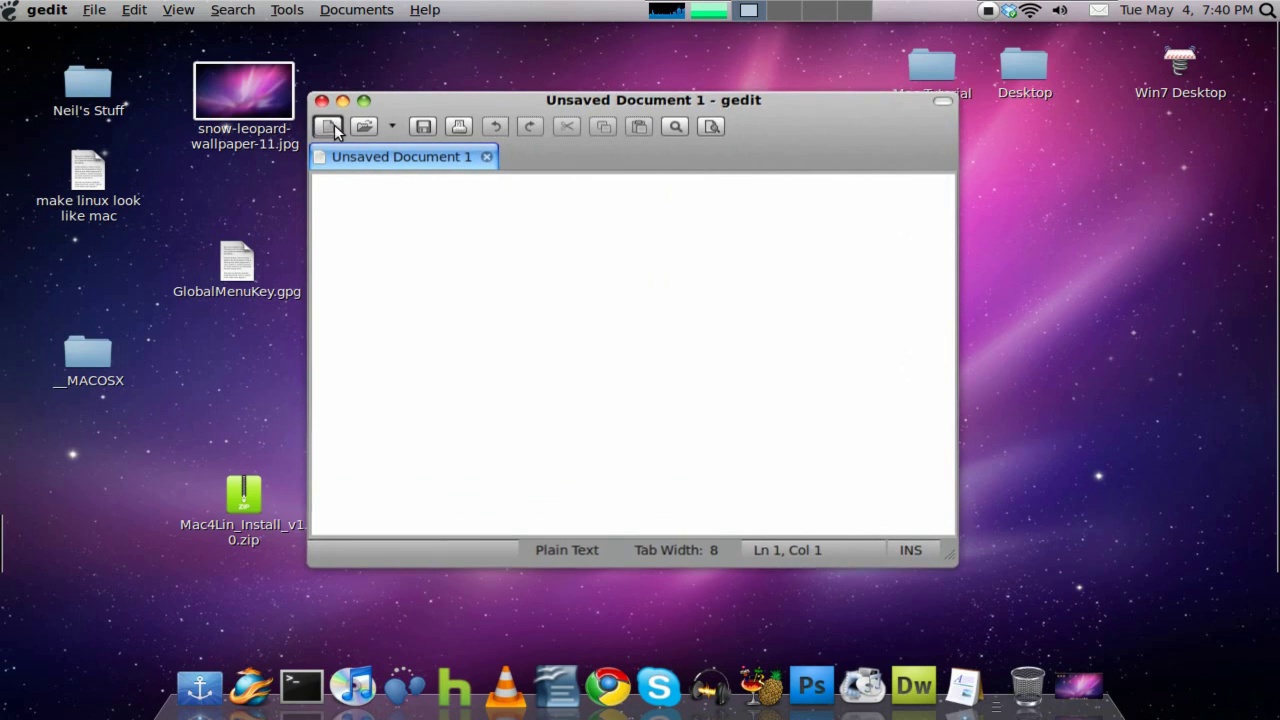
# Browse gedit's File, Edit and View menus in the global top bar
pyautogui.click(100, 12)
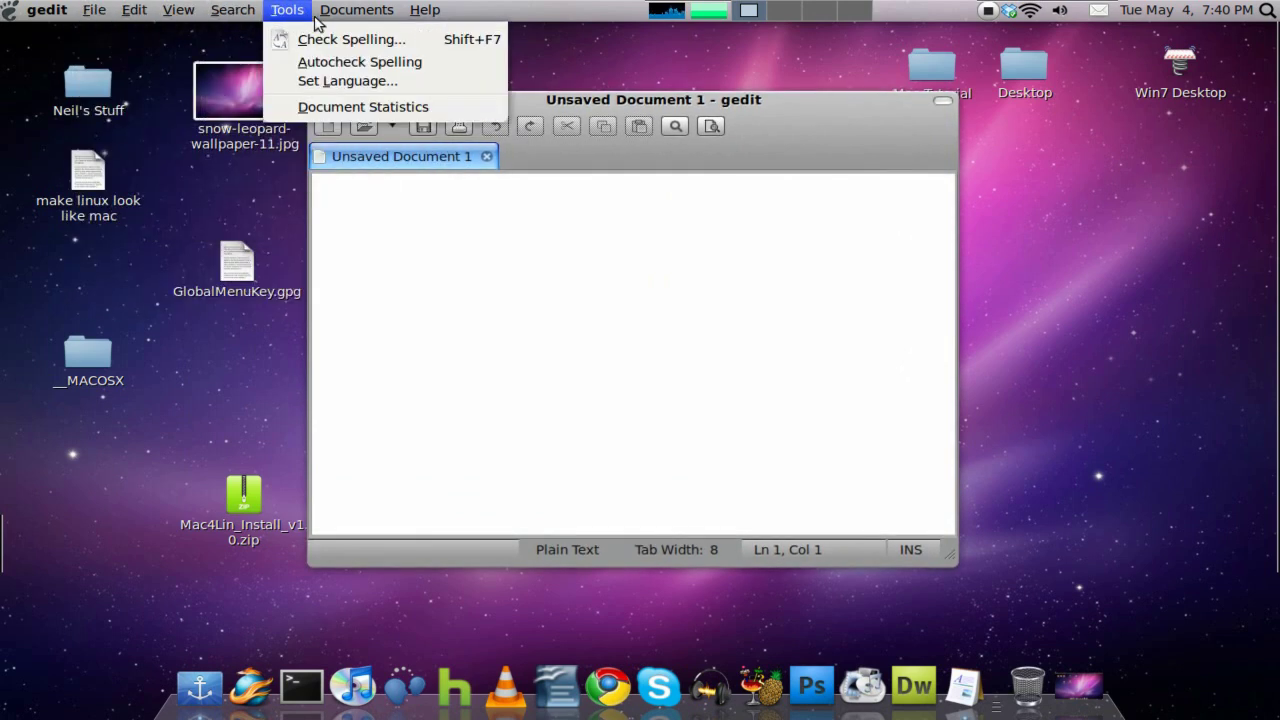
pyautogui.click(106, 12)
pyautogui.moveTo(620, 100); pyautogui.dragTo(677, 111)
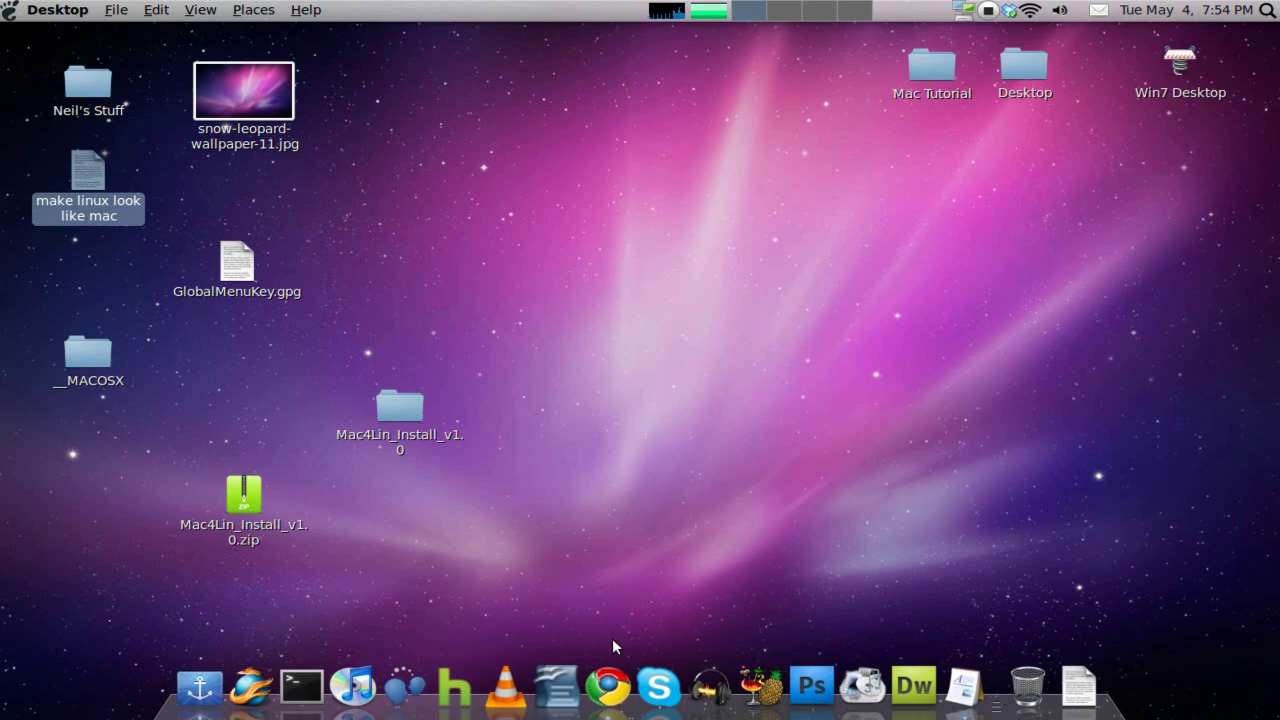
# View the dashboard-effect.jpg example in Chrome, minimize Chrome, and open a new terminal
pyautogui.click(606, 680)
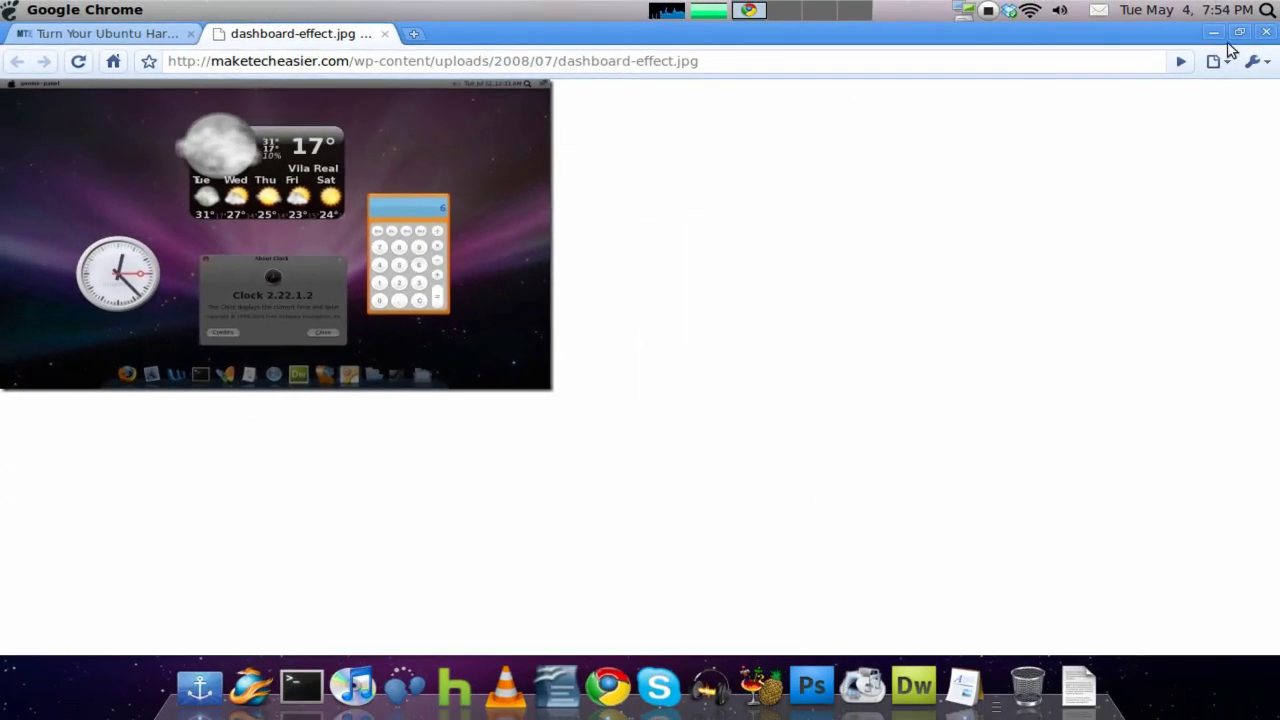
pyautogui.click(1213, 32)
pyautogui.click(722, 166)
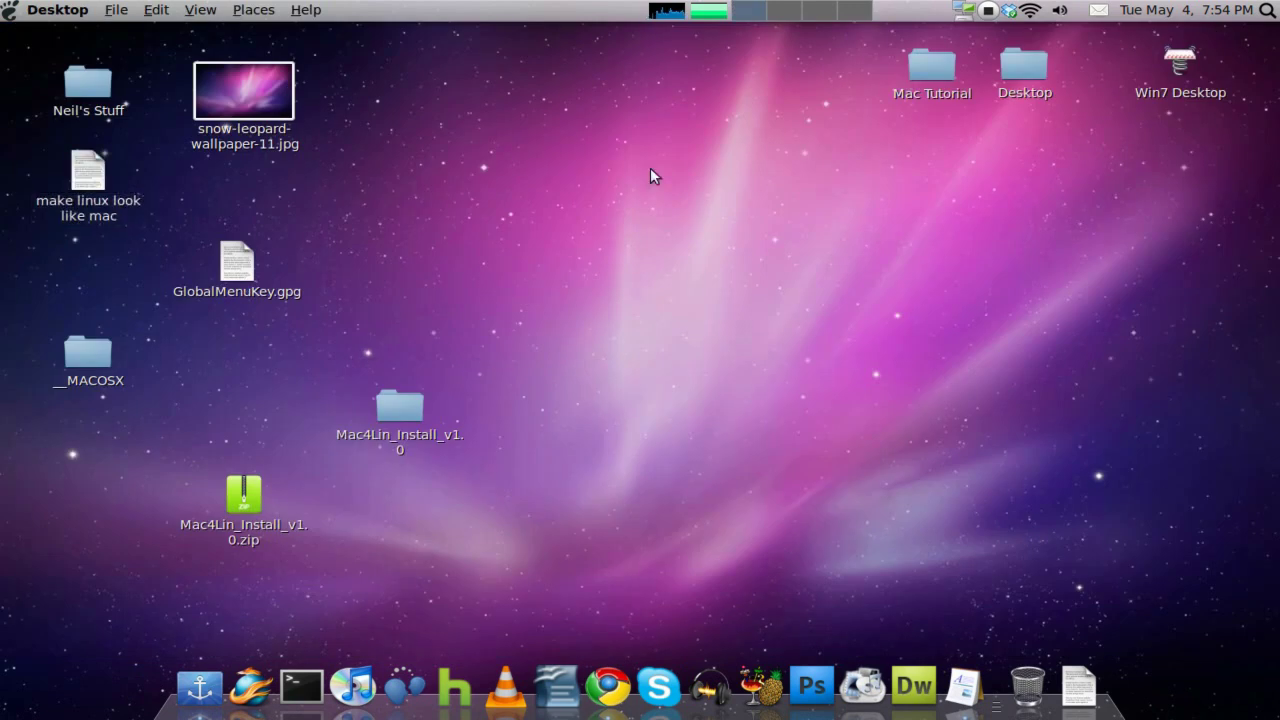
pyautogui.click(301, 686)
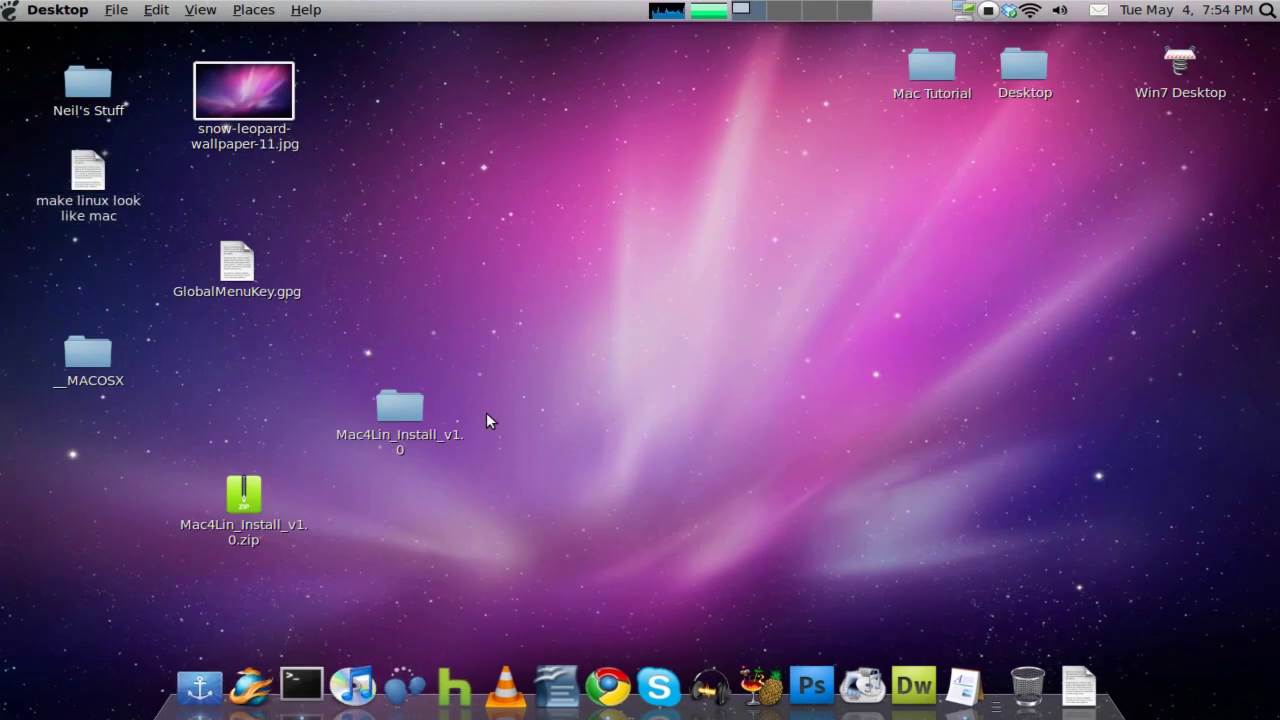
# Run apt-get install screenlets compizconfig-settings-manager, giving the password and answering y
pyautogui.moveTo(384, 42); pyautogui.dragTo(778, 100)
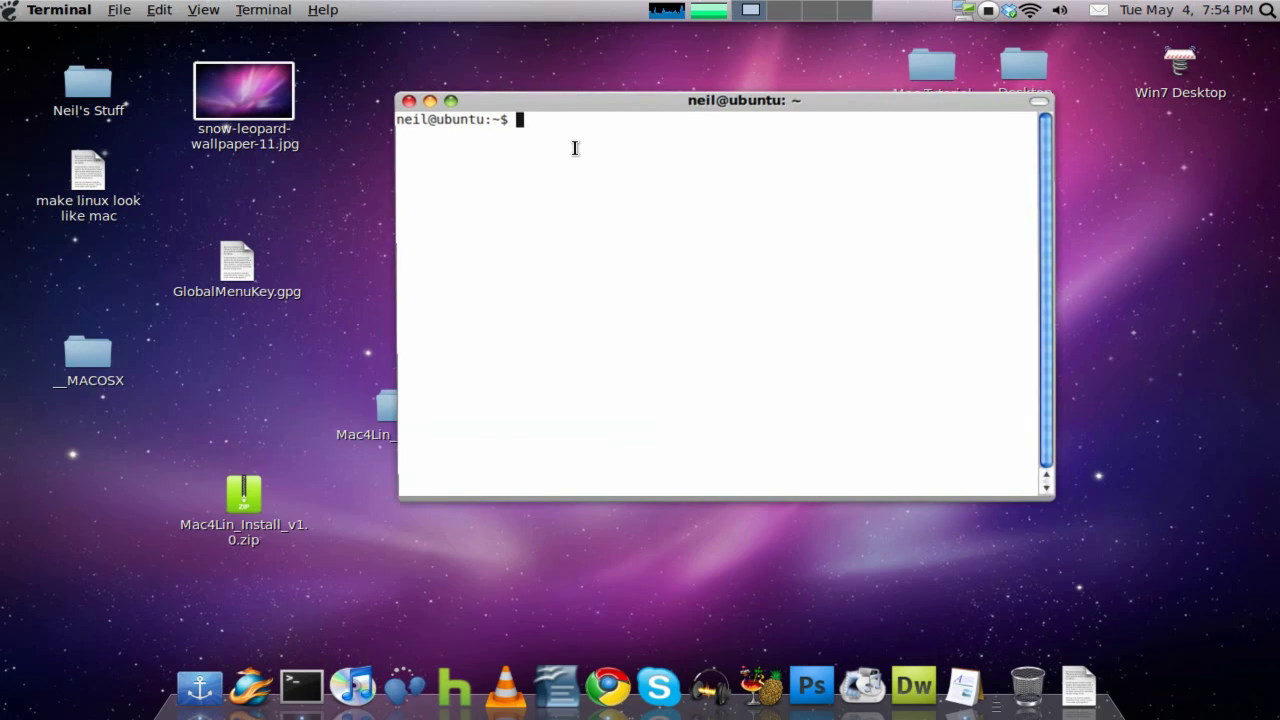
pyautogui.rightClick(572, 148)
pyautogui.click(626, 262)
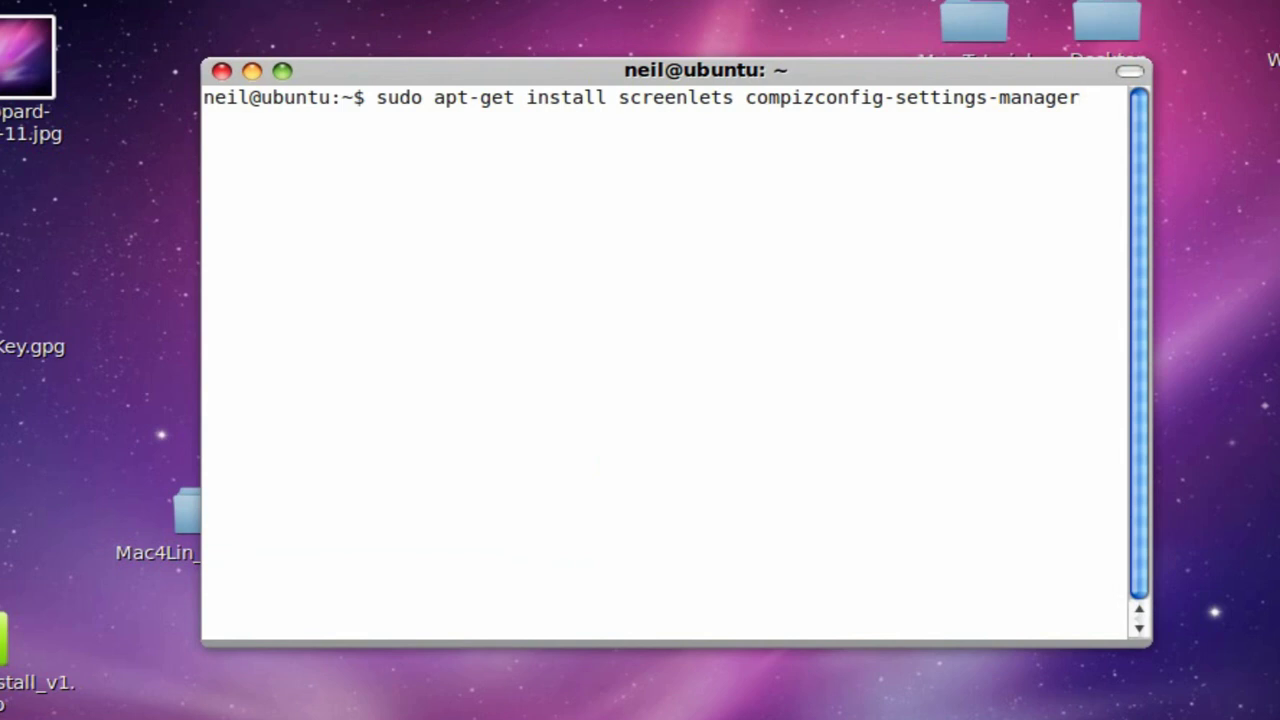
pyautogui.press('Return')
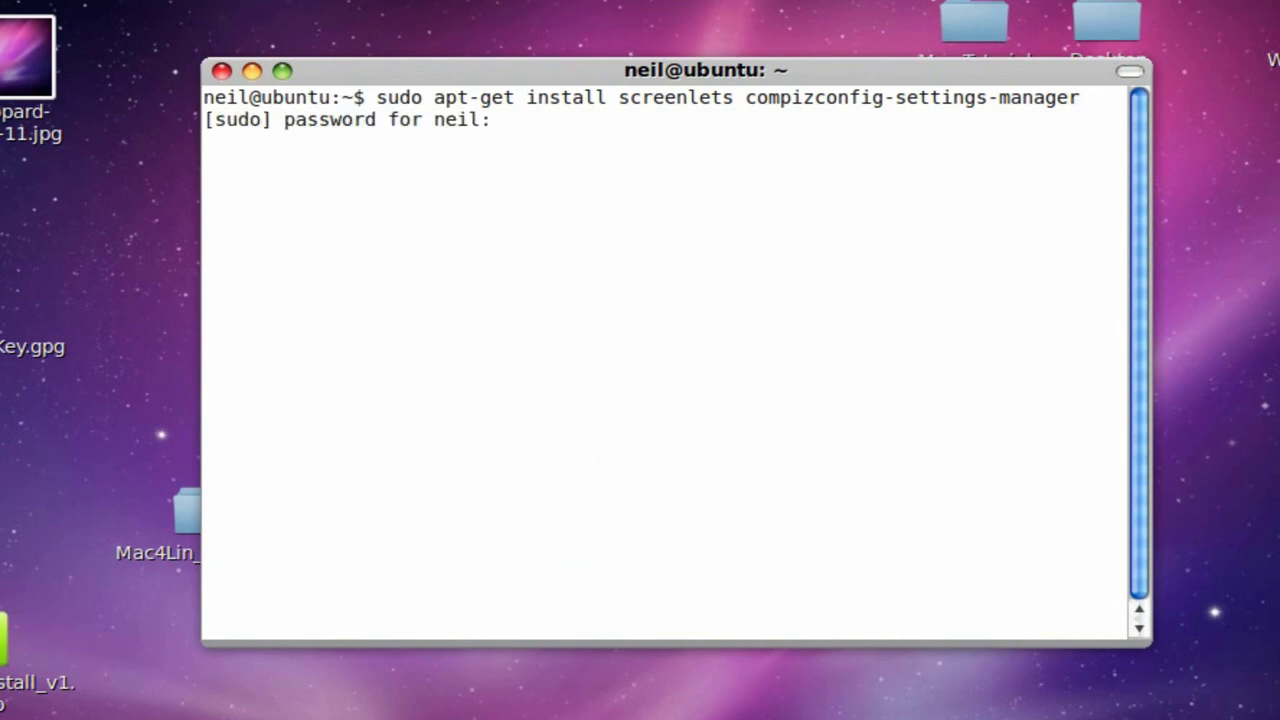
pyautogui.press('Return')
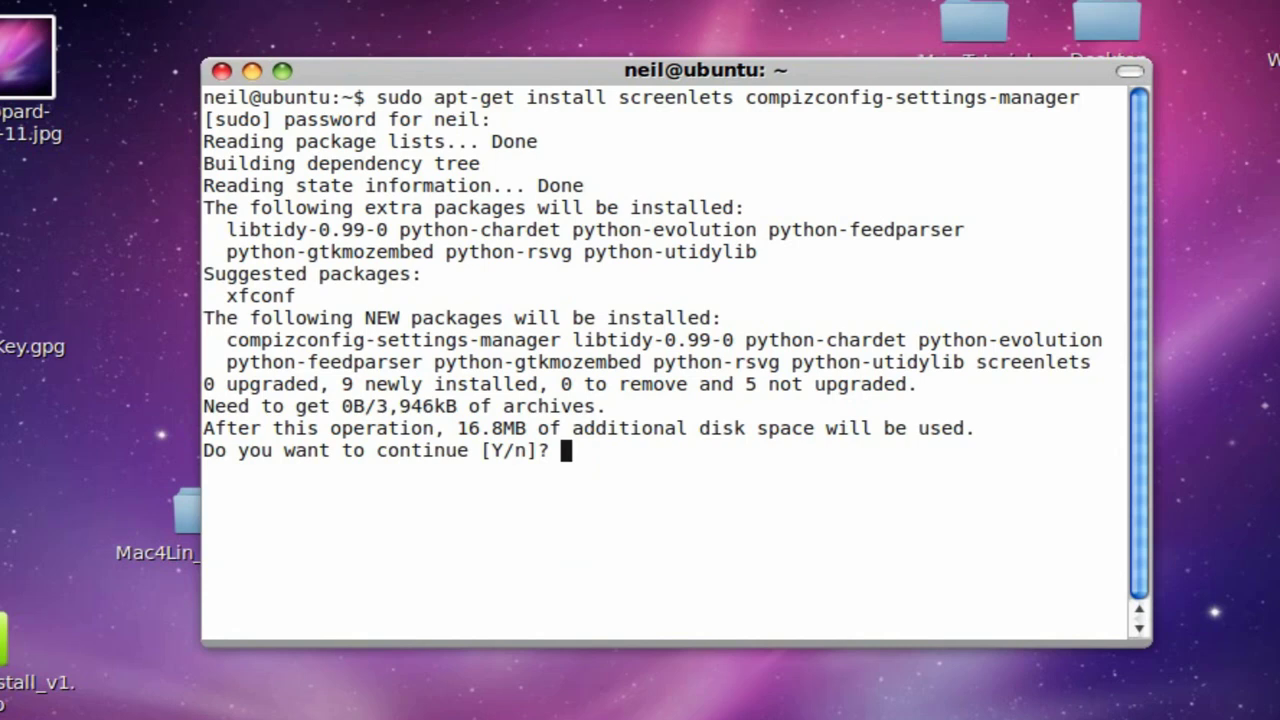
pyautogui.write('y')
pyautogui.press('Return')
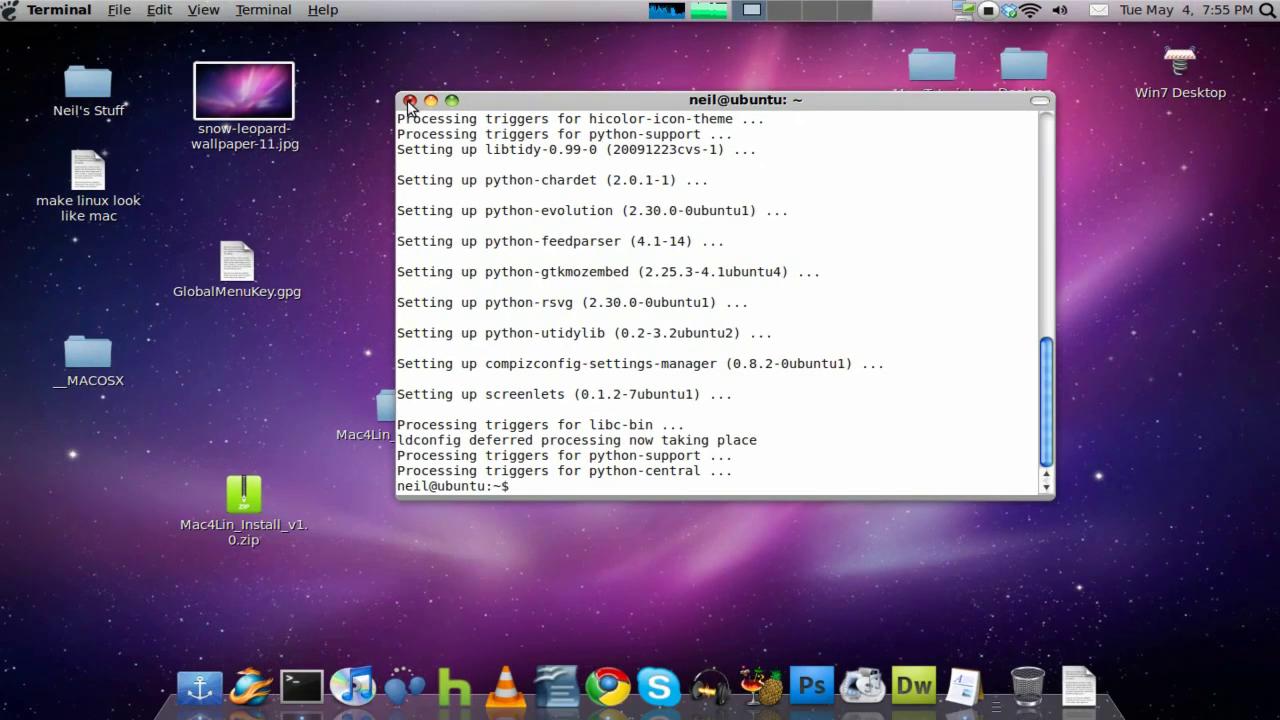
# Close the terminal and start Synaptic Package Manager with the administrator password
pyautogui.click(409, 101)
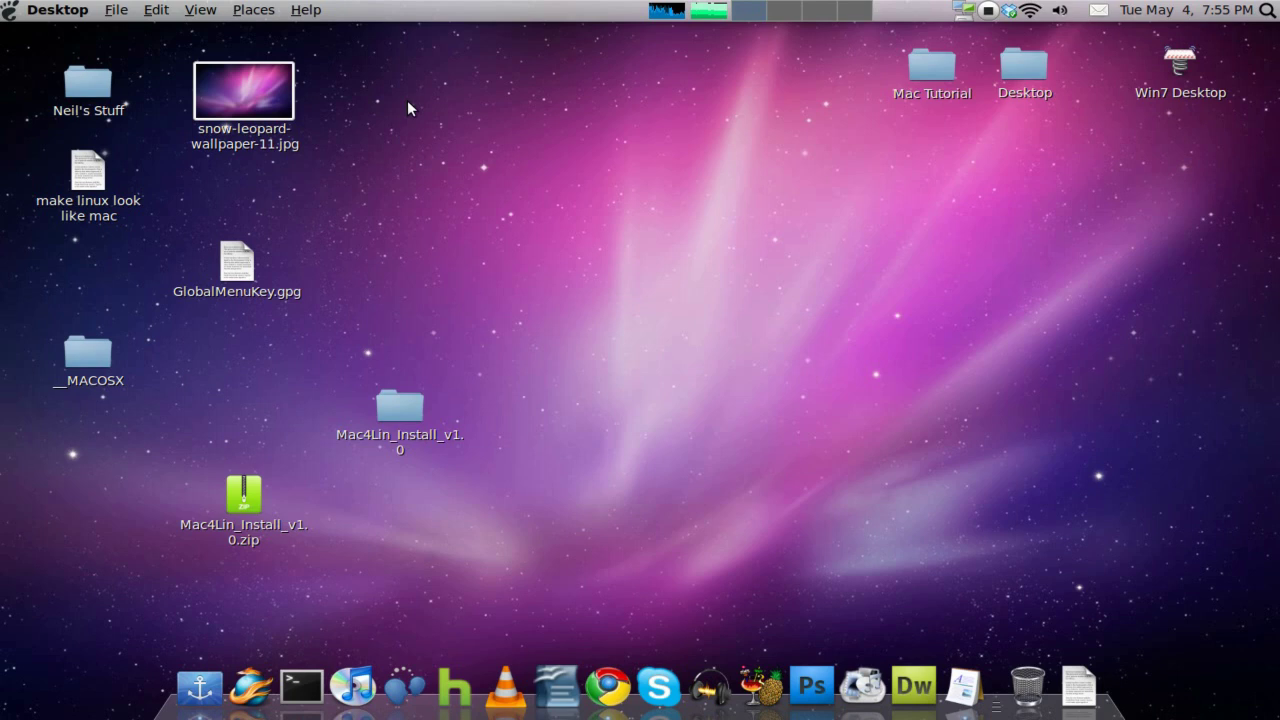
pyautogui.click(11, 12)
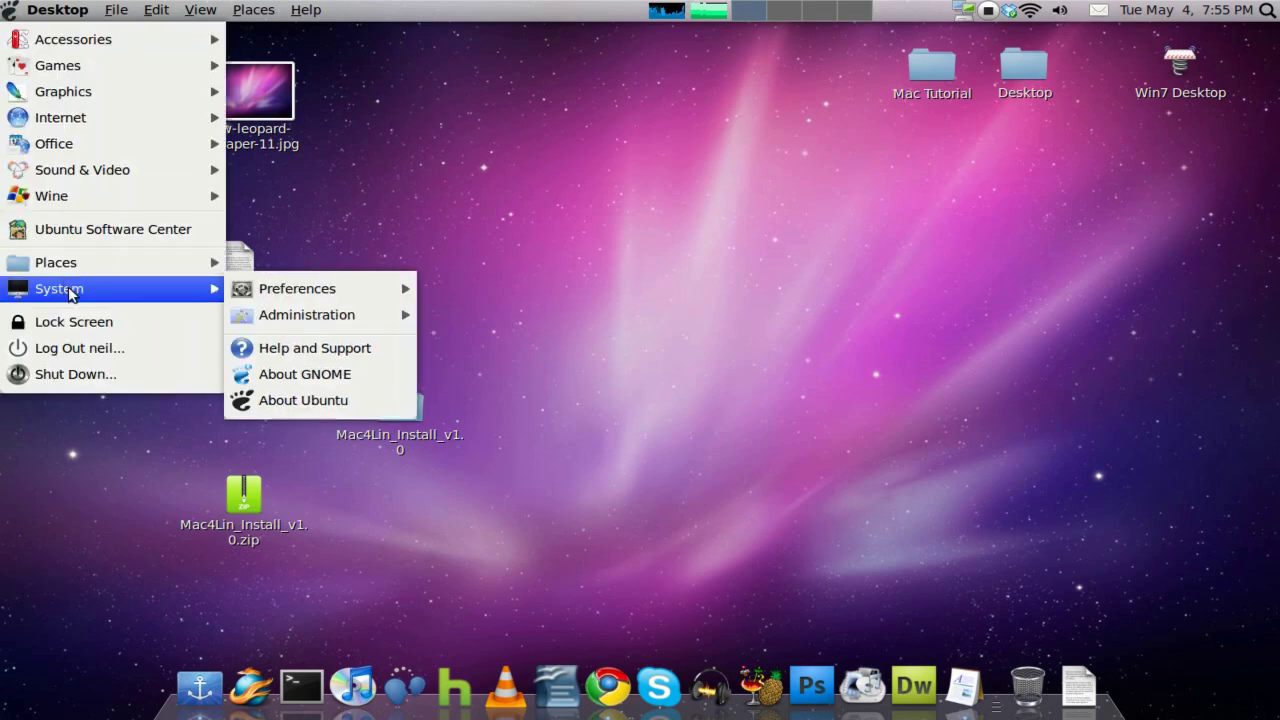
pyautogui.moveTo(307, 314)
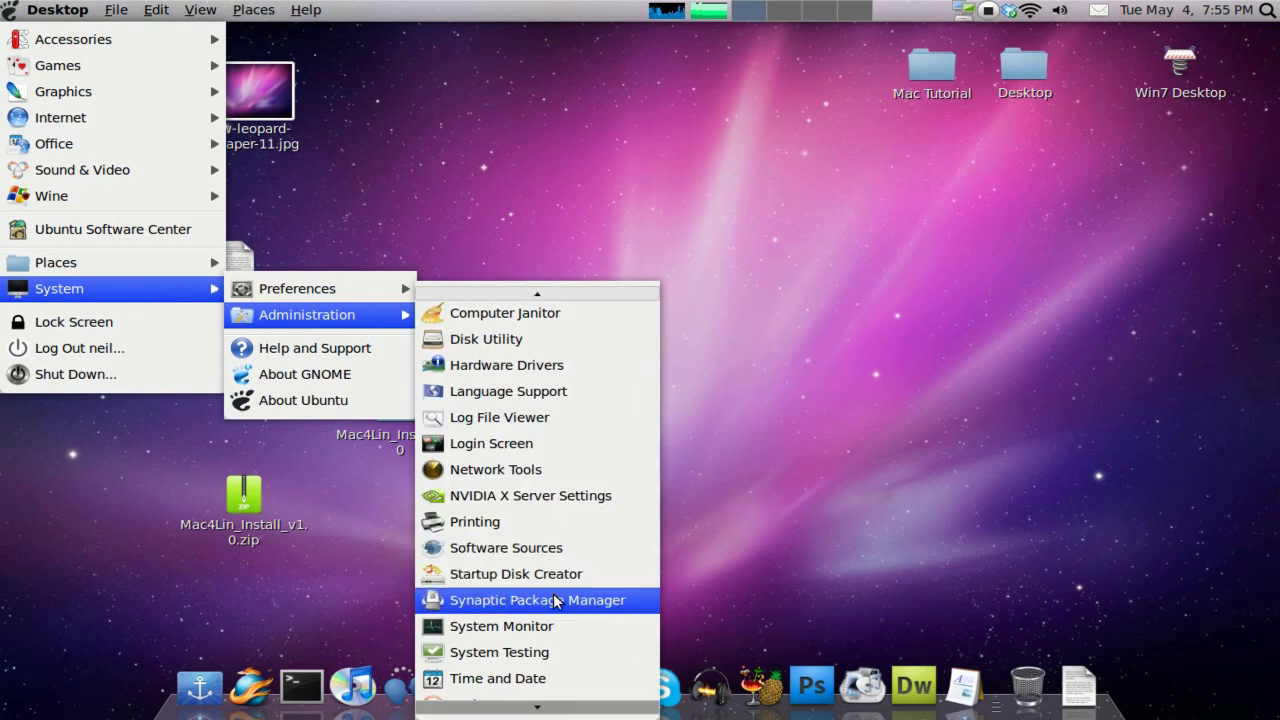
pyautogui.click(556, 600)
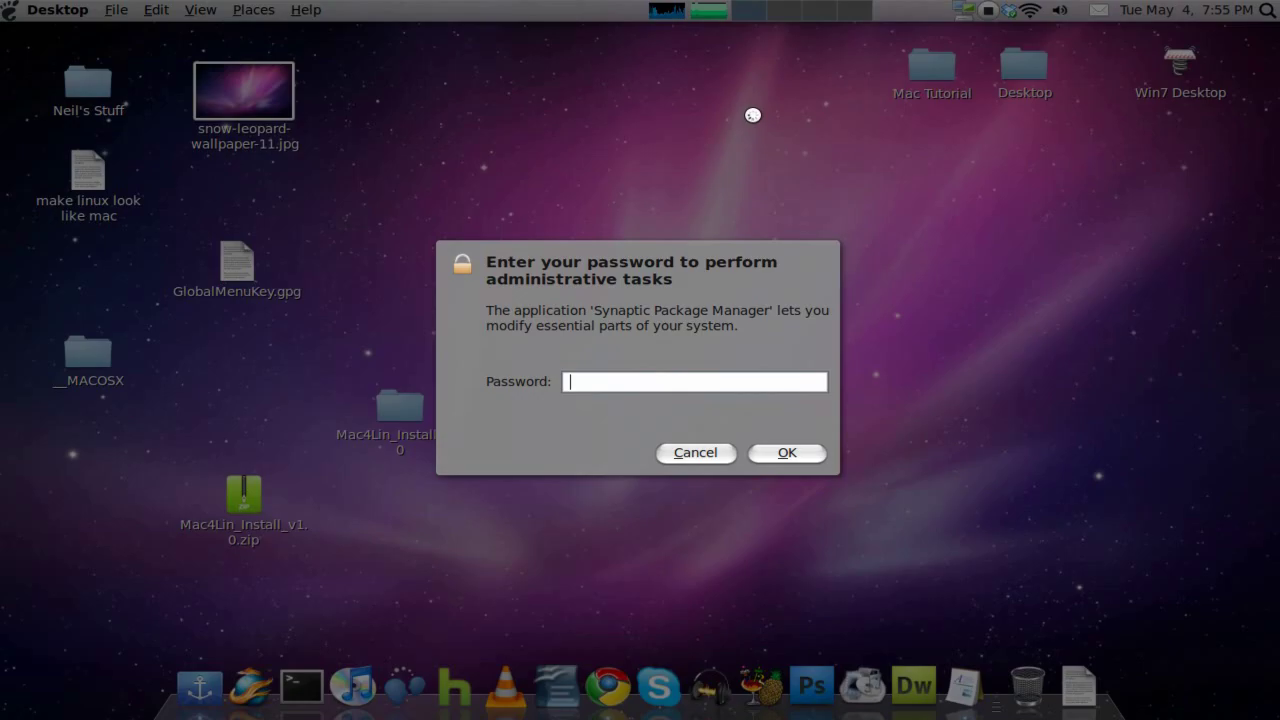
pyautogui.write('******')
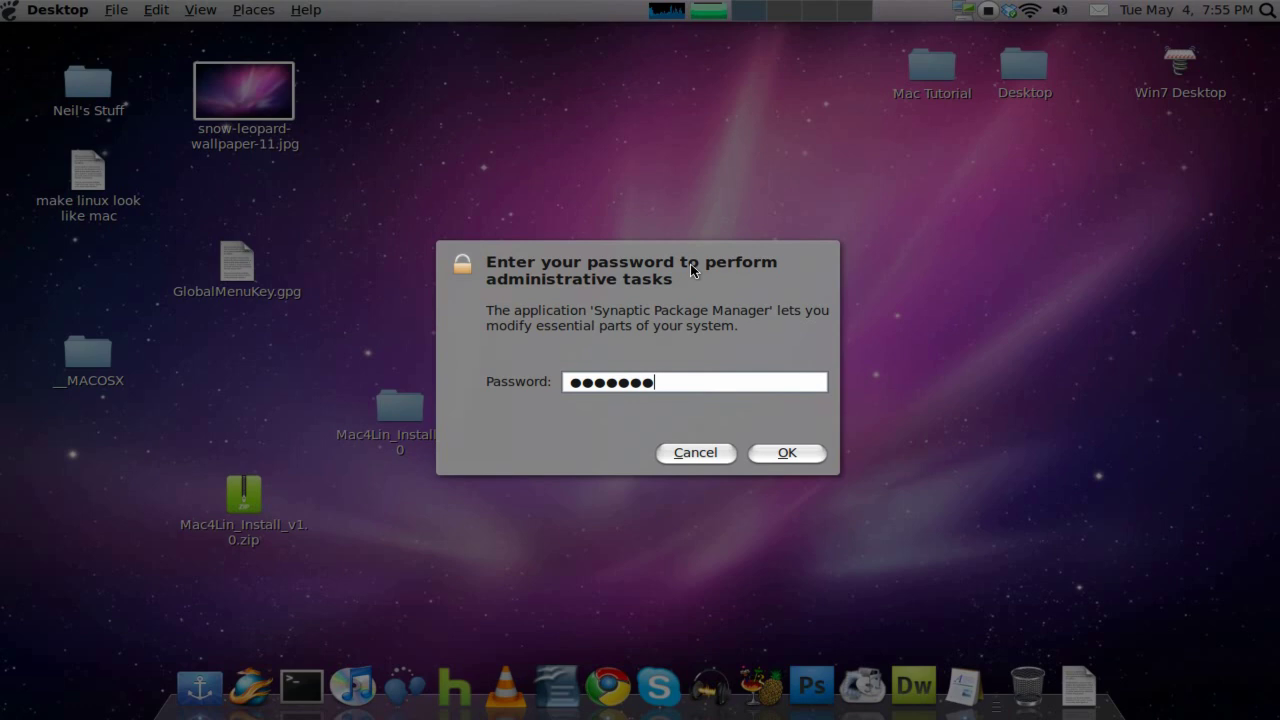
pyautogui.press('Return')
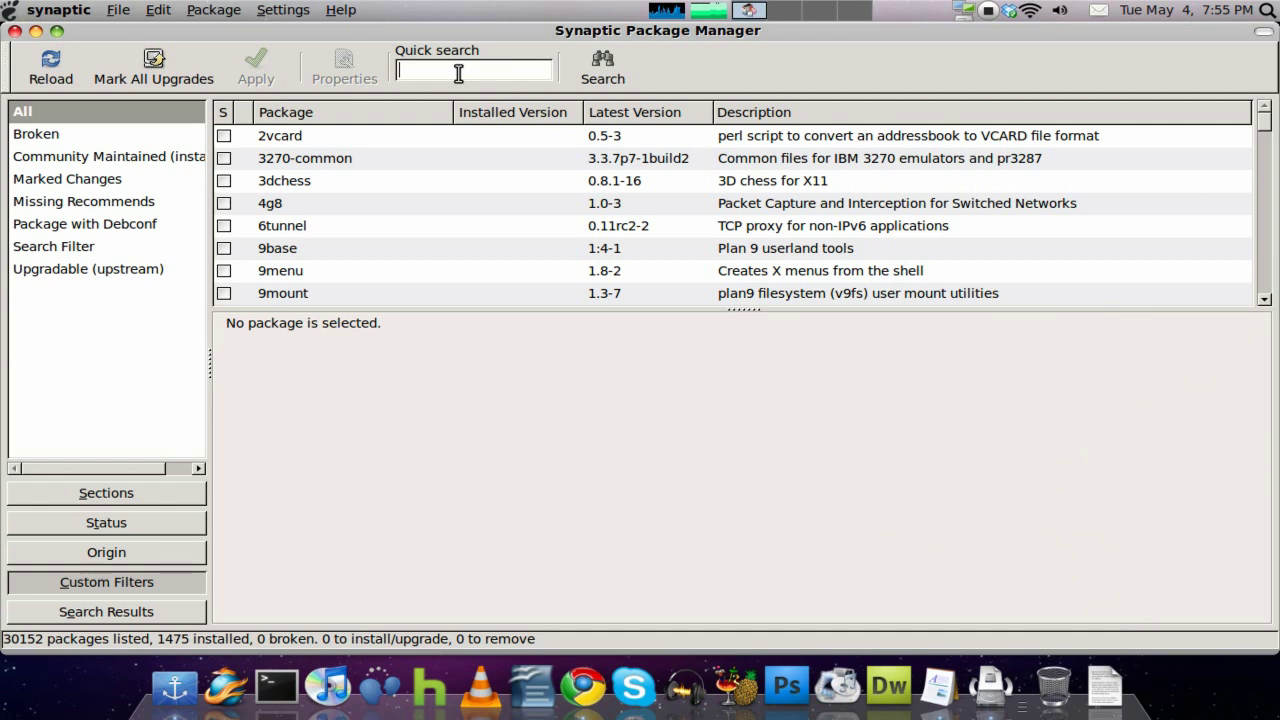
# Search 'compiz-fusion', mark compiz-fusion-plugins-extra for installation, and apply the change
pyautogui.write('compiz-fusion')
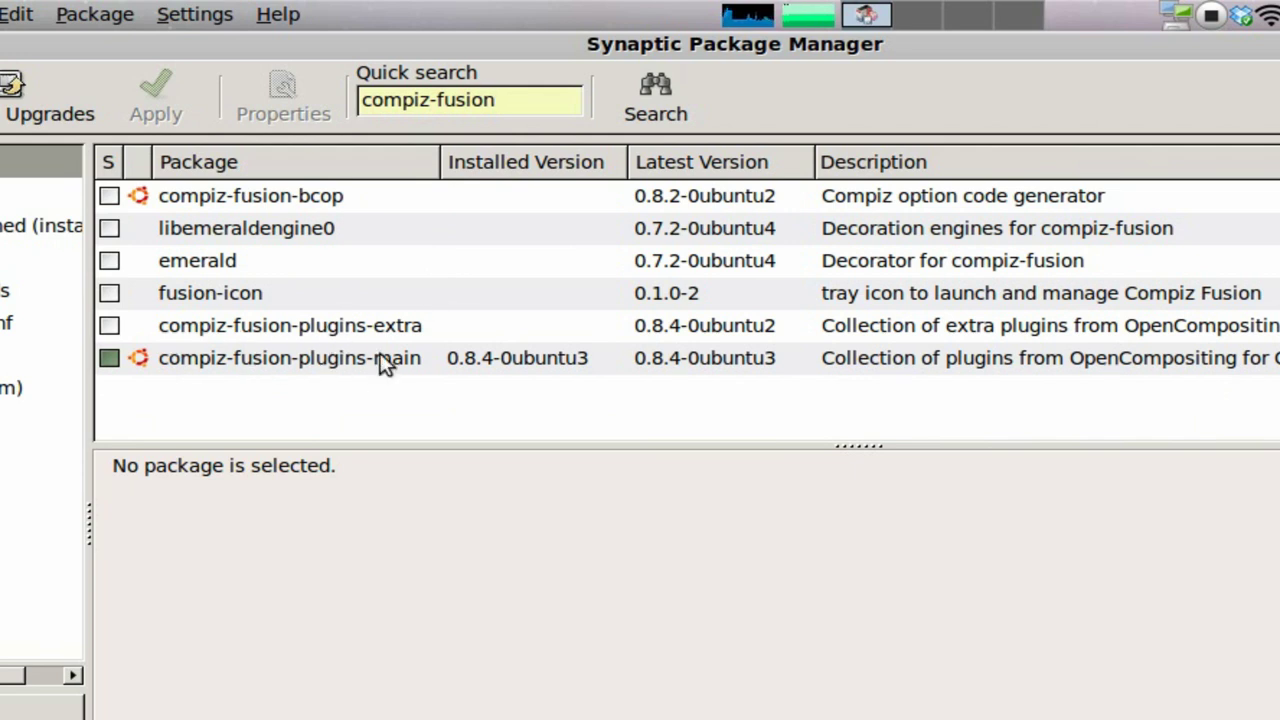
pyautogui.click(110, 326)
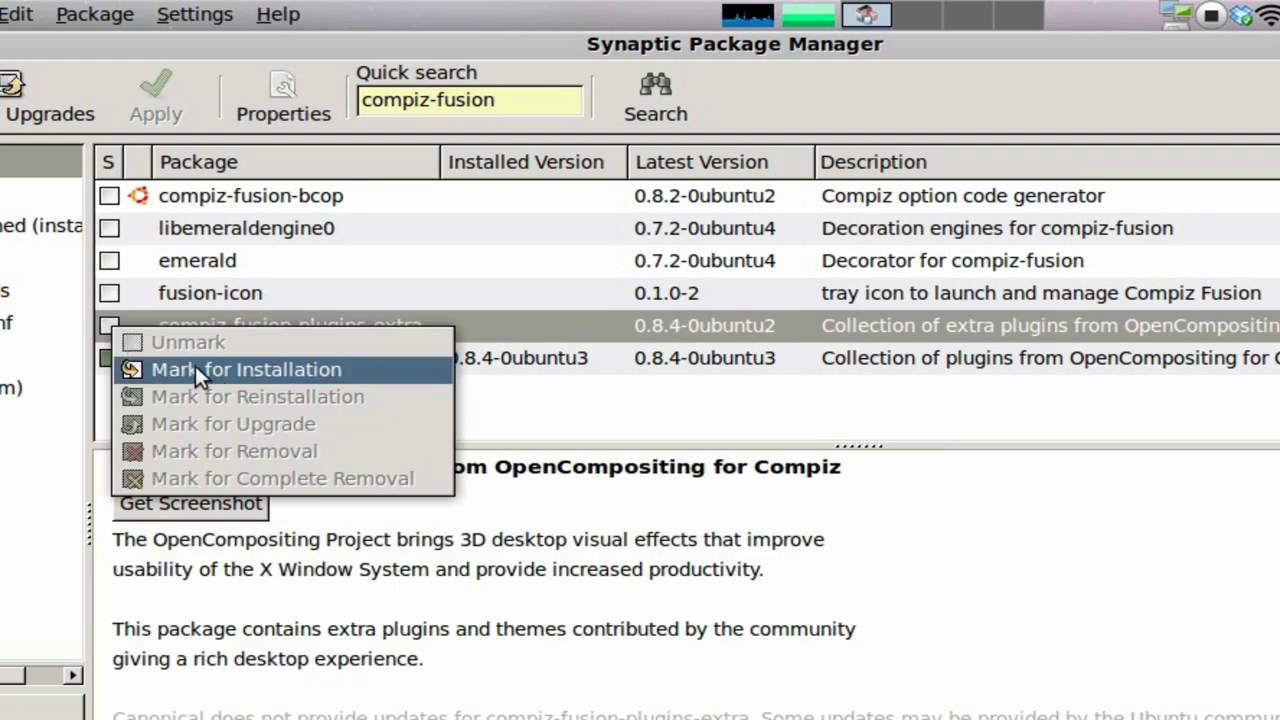
pyautogui.click(195, 367)
pyautogui.click(165, 96)
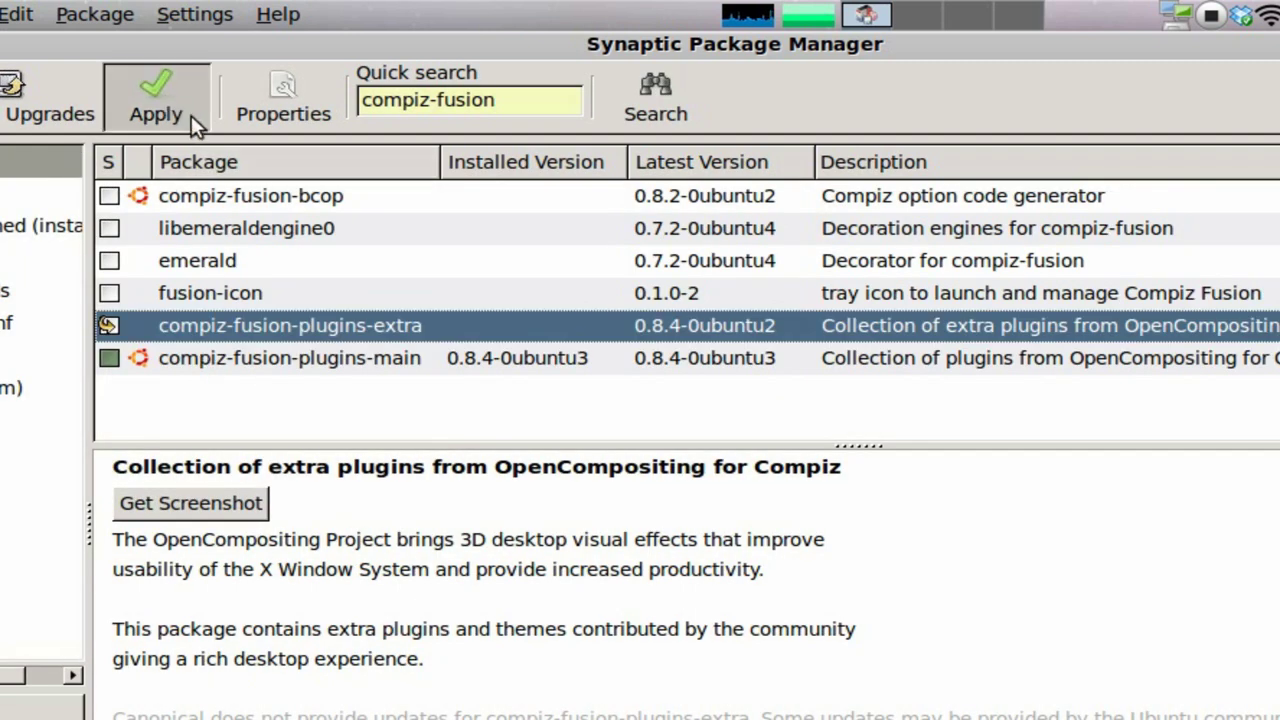
pyautogui.press('Return')
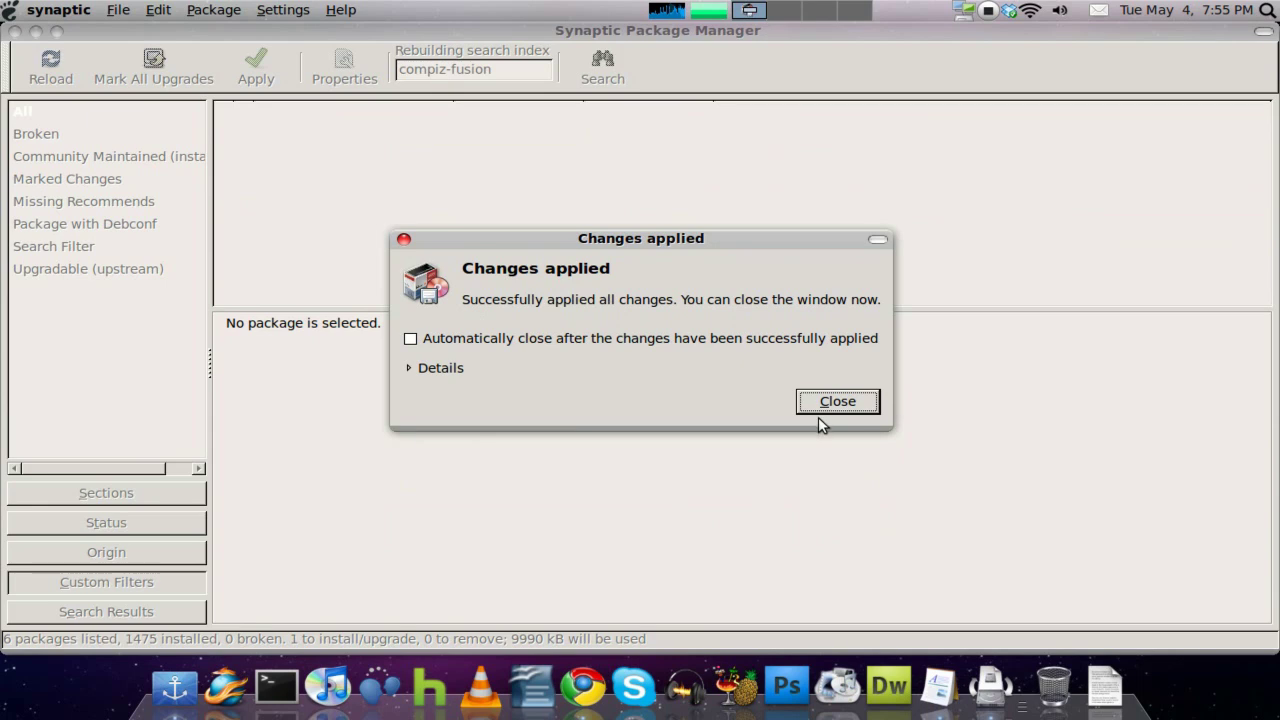
pyautogui.click(830, 402)
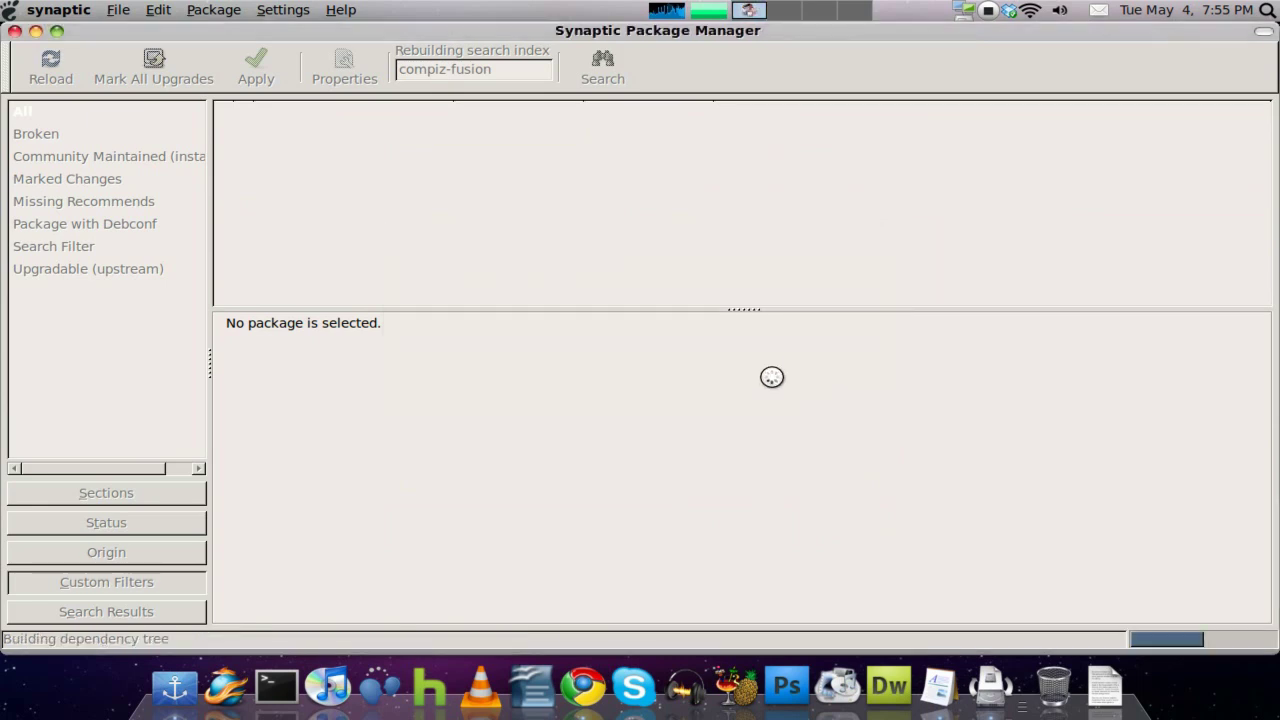
# Close Synaptic, then enable the Desktop category's Widget Layer plugin in CompizConfig and close it
pyautogui.click(15, 32)
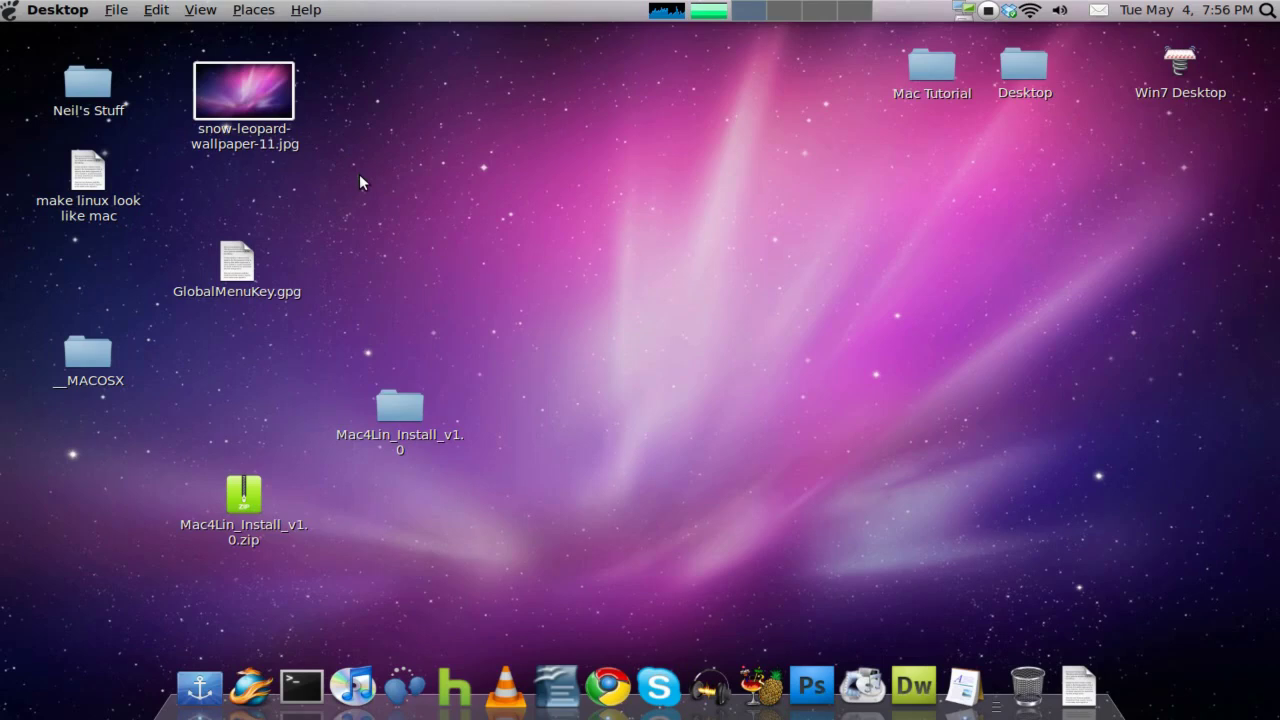
pyautogui.click(10, 10)
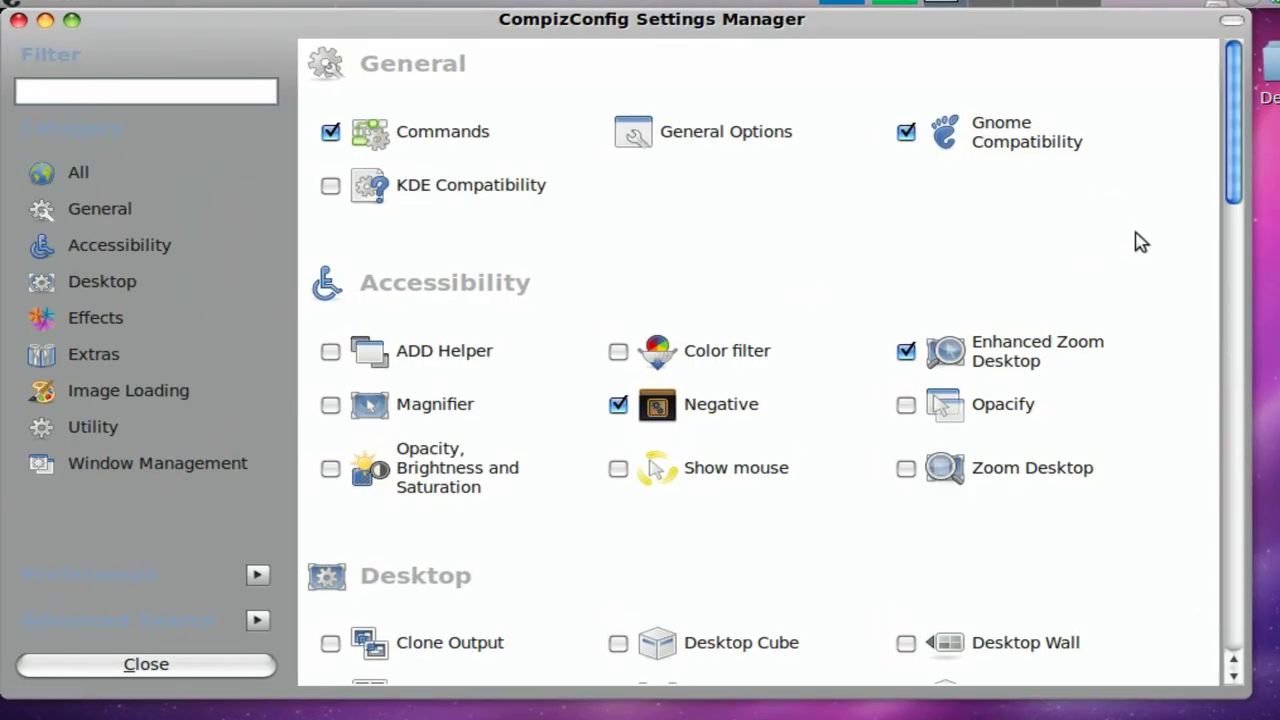
pyautogui.click(152, 288)
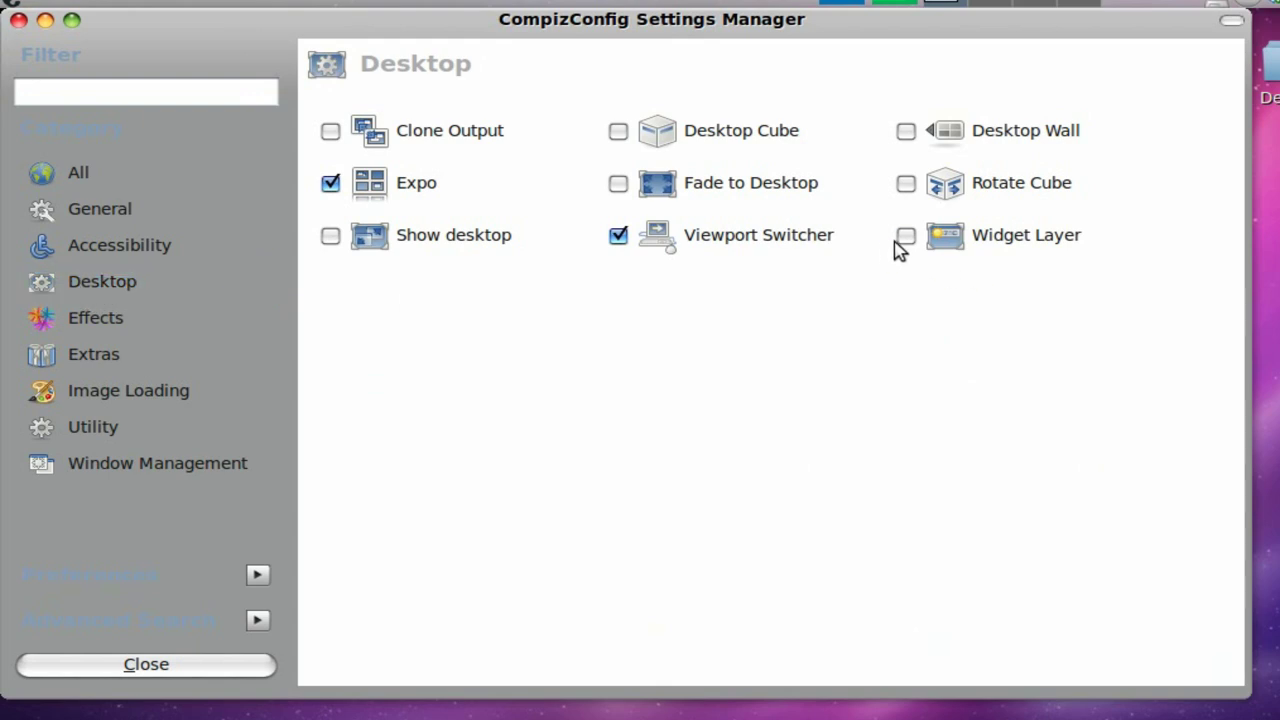
pyautogui.click(905, 238)
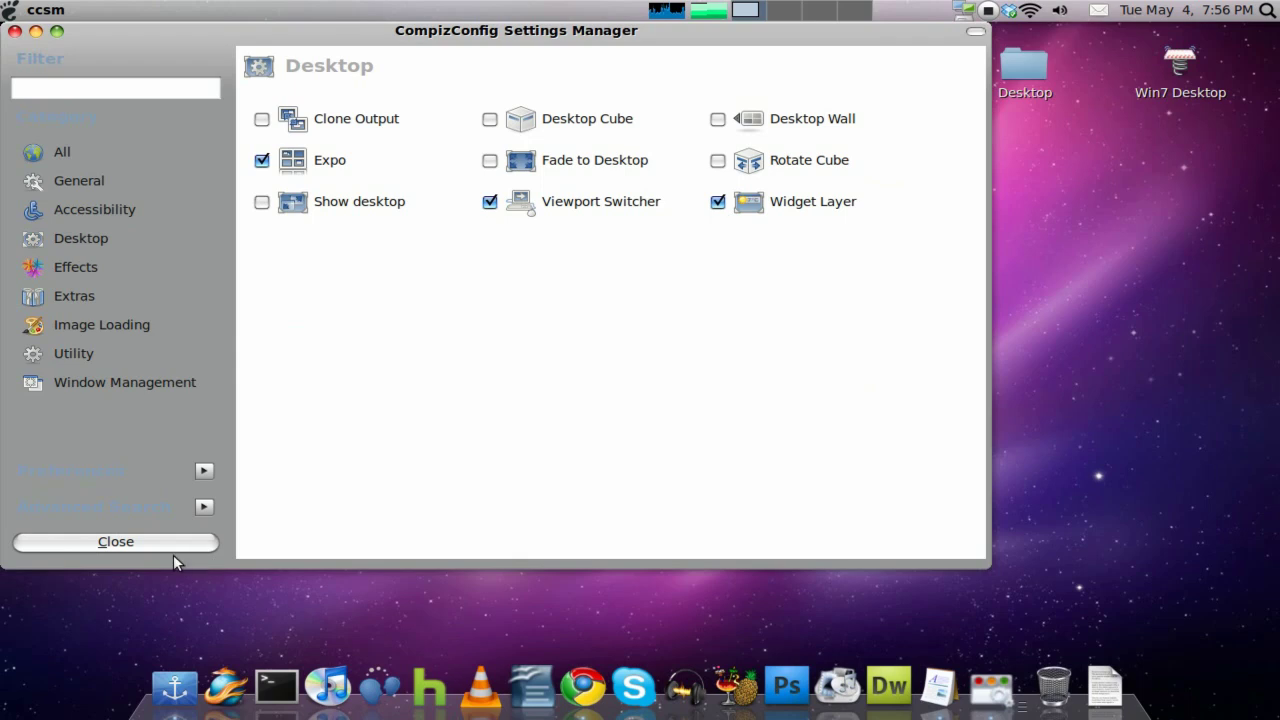
pyautogui.click(156, 541)
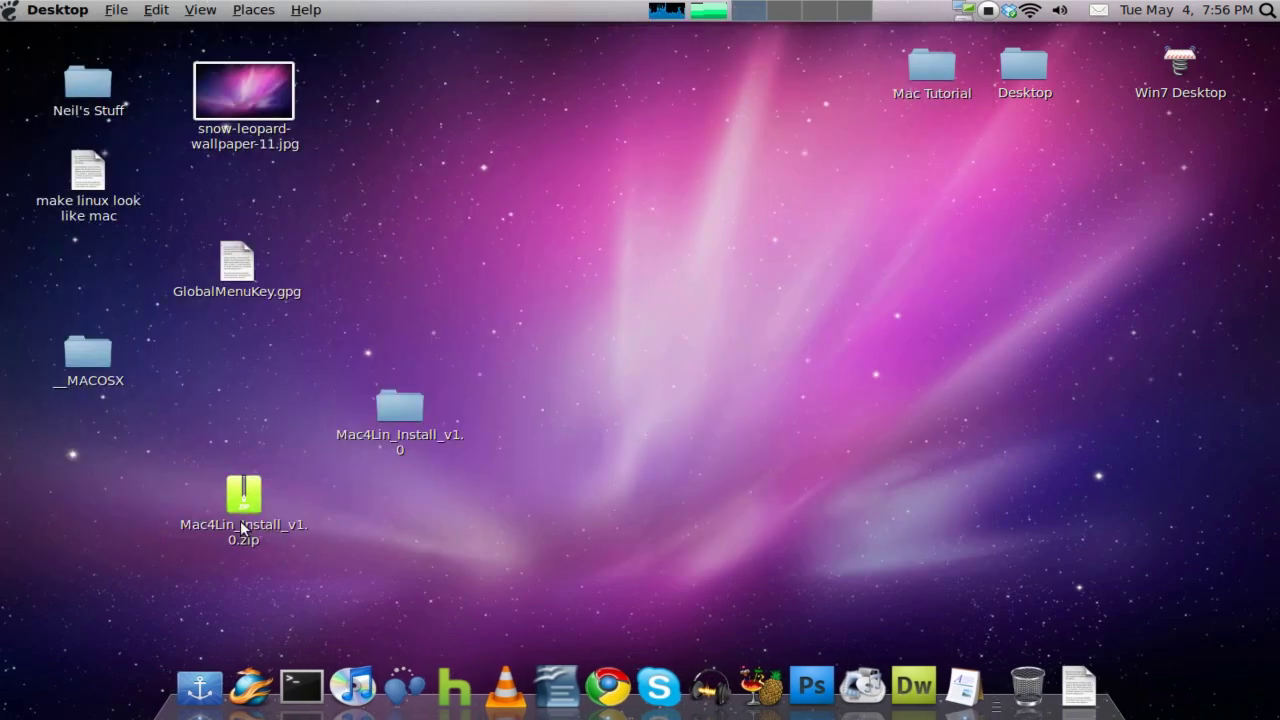
# Start Screenlets Manager, add the Calc screenlet, and nudge the calculator down and right
pyautogui.click(12, 10)
pyautogui.moveTo(73, 39)
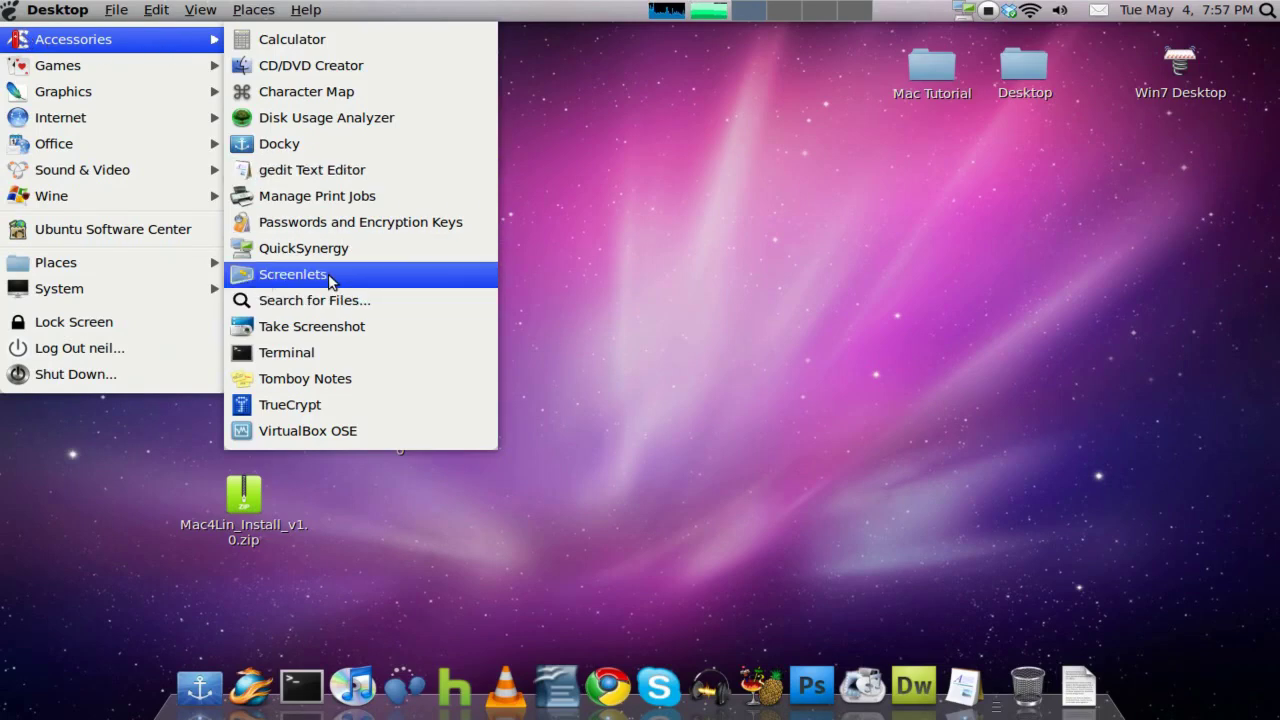
pyautogui.click(329, 277)
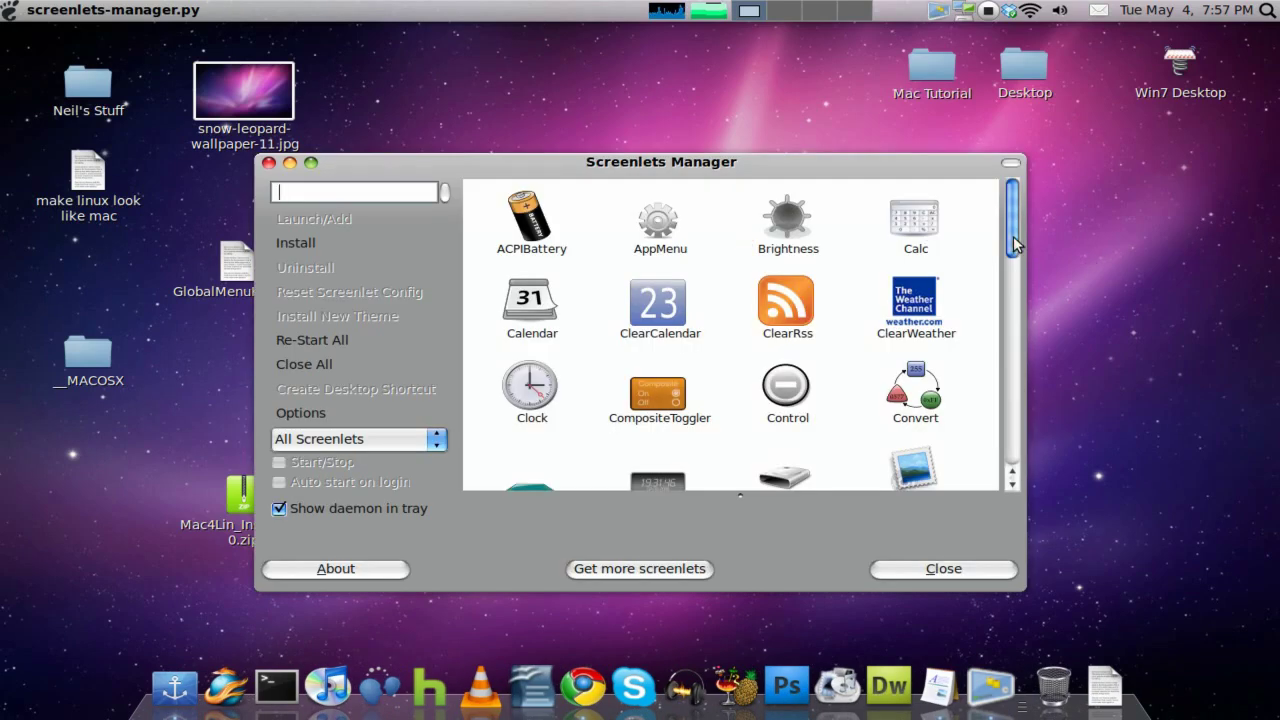
pyautogui.moveTo(1013, 243)
pyautogui.mouseDown()
pyautogui.moveTo(999, 406)
pyautogui.moveTo(995, 218)
pyautogui.mouseUp()
pyautogui.click(955, 200)
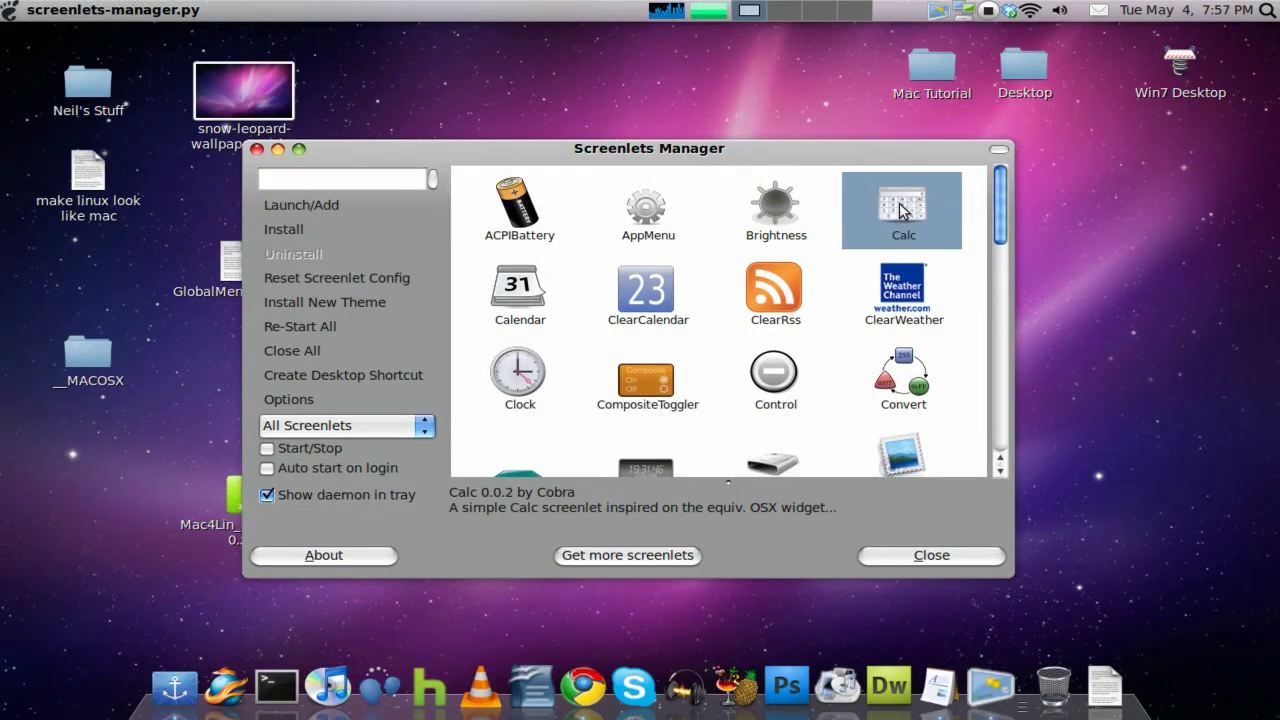
pyautogui.click(285, 208)
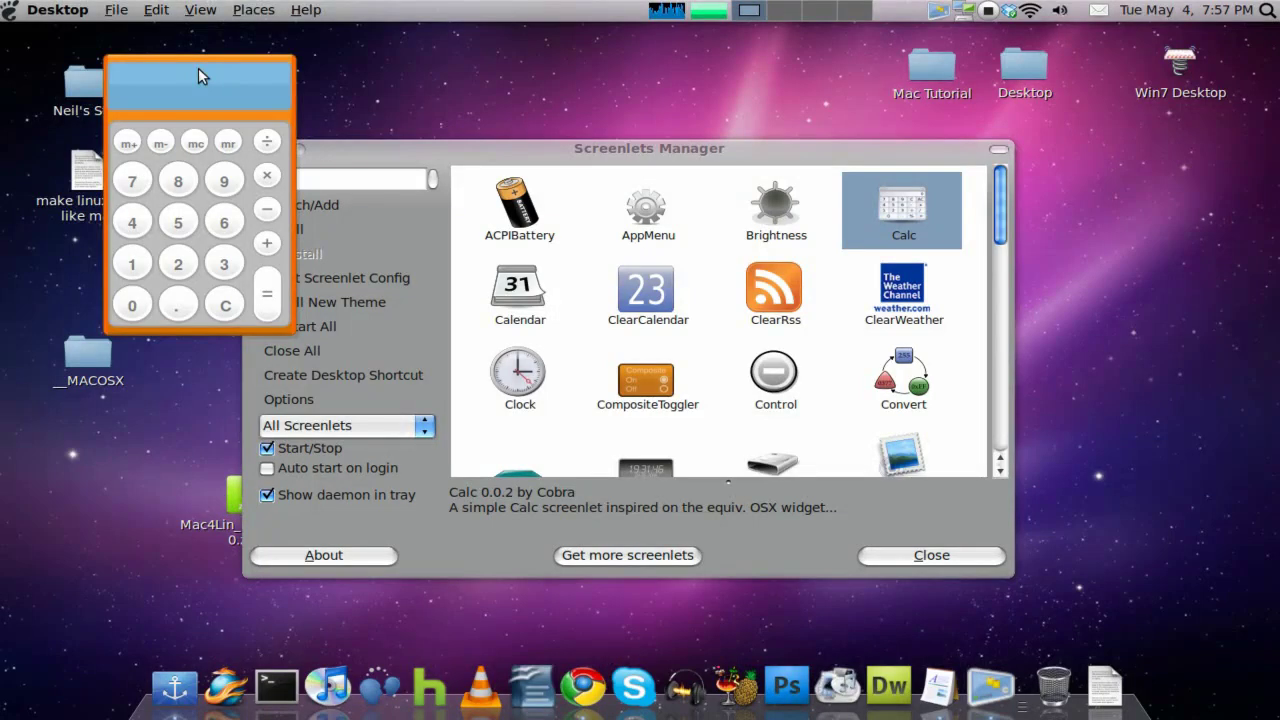
pyautogui.moveTo(198, 76); pyautogui.dragTo(229, 101)
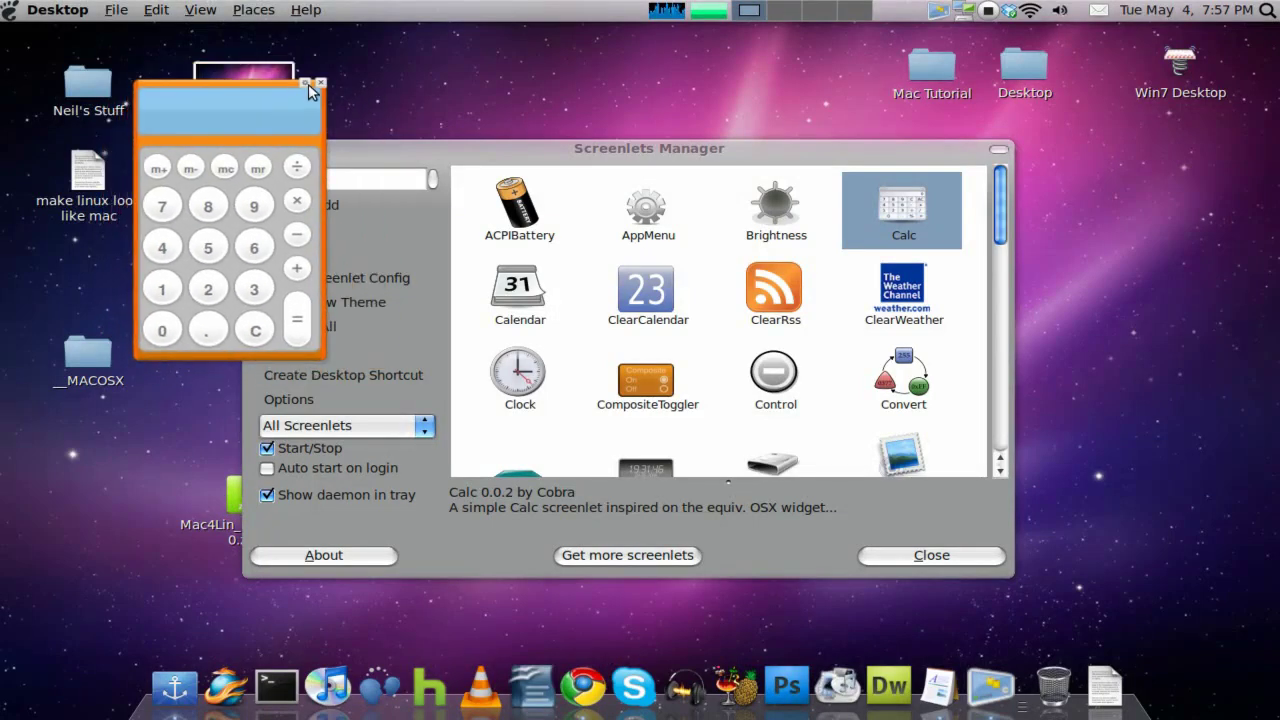
# Tick Treat as Widget in the Calc screenlet's Options and close its properties
pyautogui.click(307, 85)
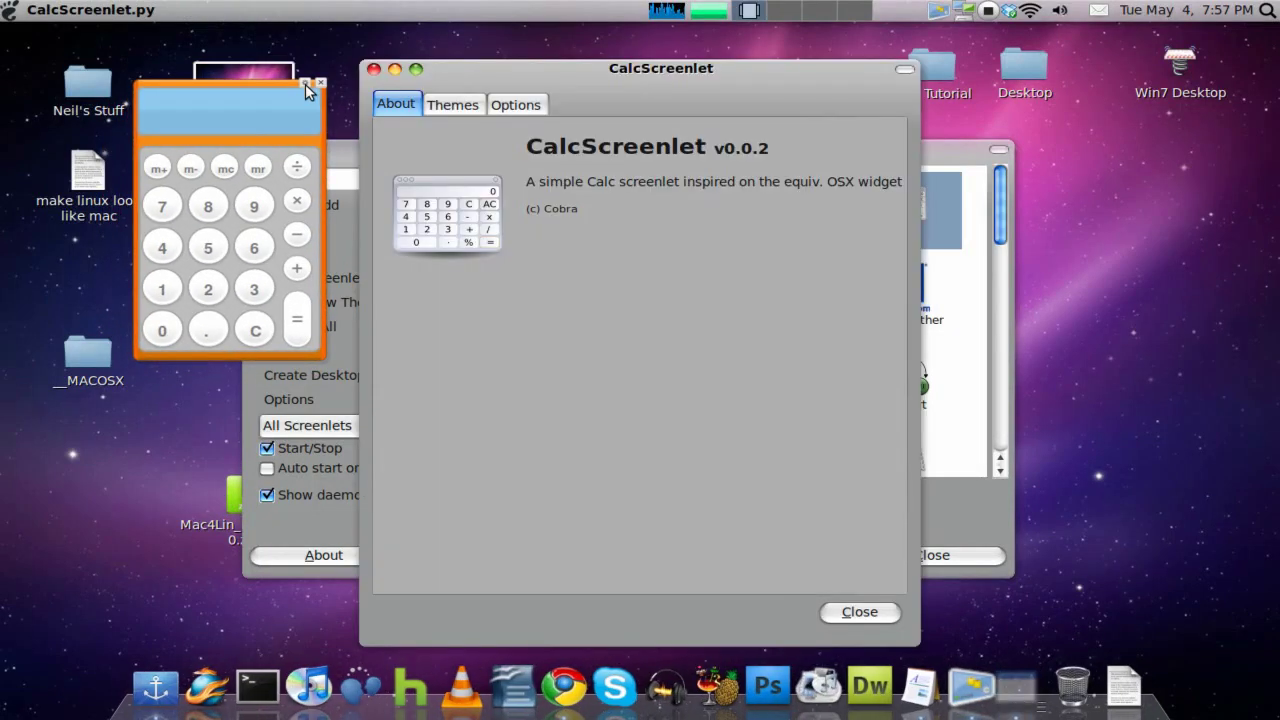
pyautogui.click(513, 105)
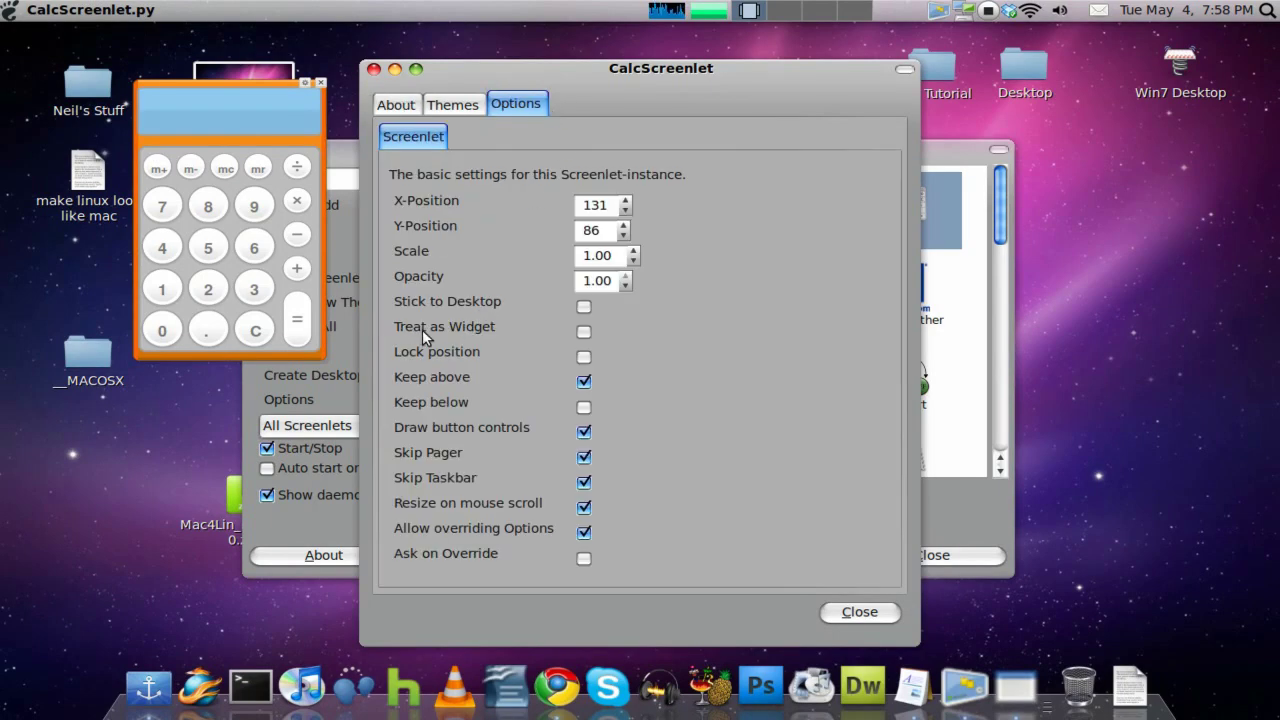
pyautogui.click(583, 332)
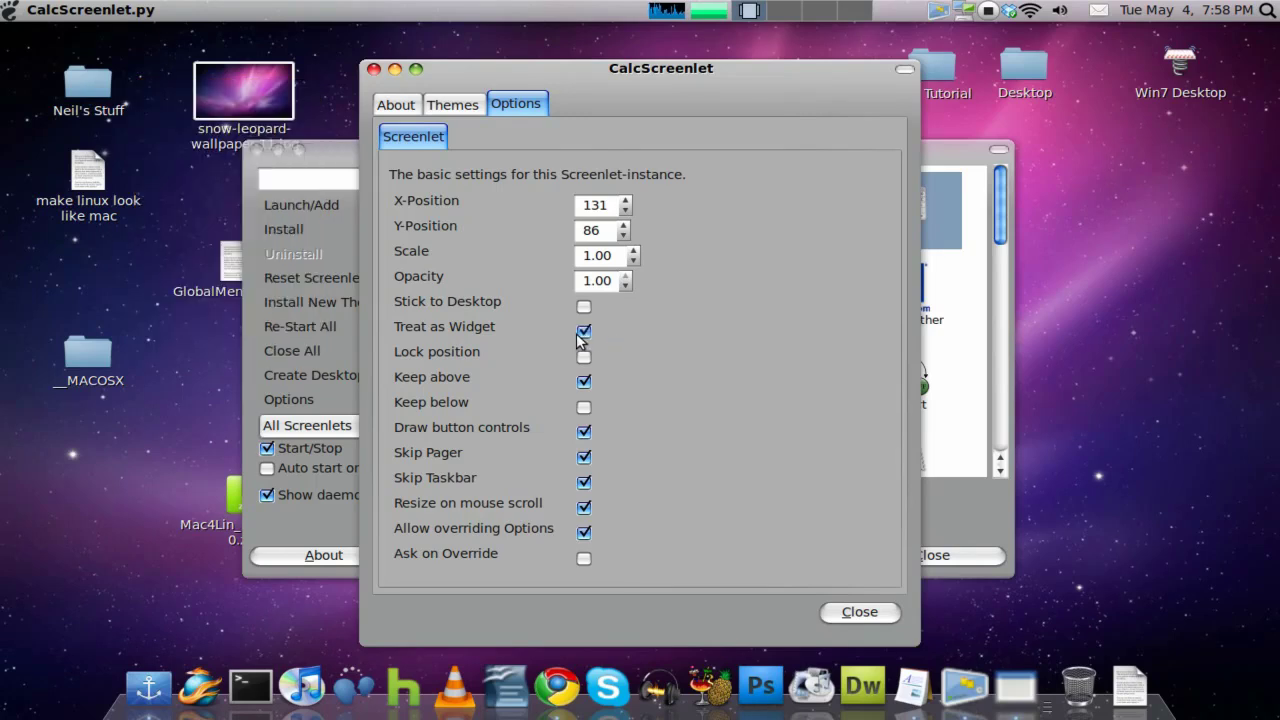
pyautogui.click(860, 612)
pyautogui.moveTo(727, 155); pyautogui.dragTo(807, 133)
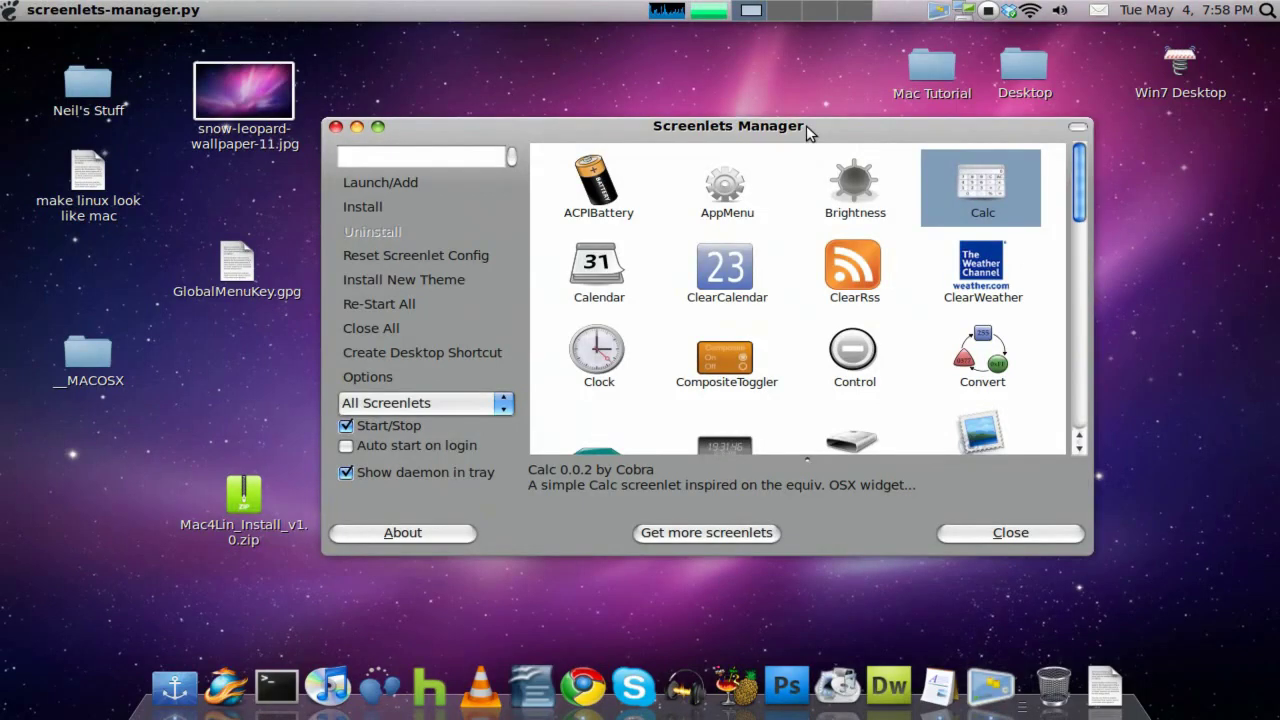
# Toggle the F9 widget layer twice to confirm the calculator appears only there
pyautogui.press('F9')
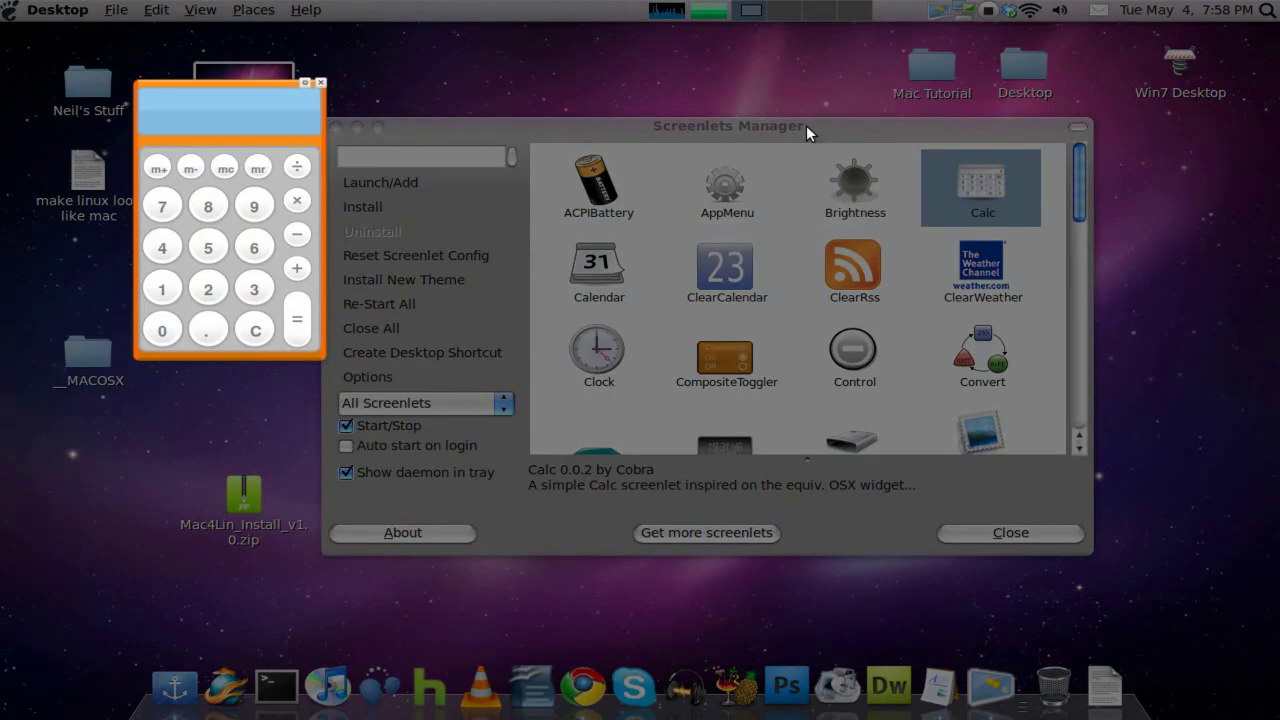
pyautogui.press('F9')
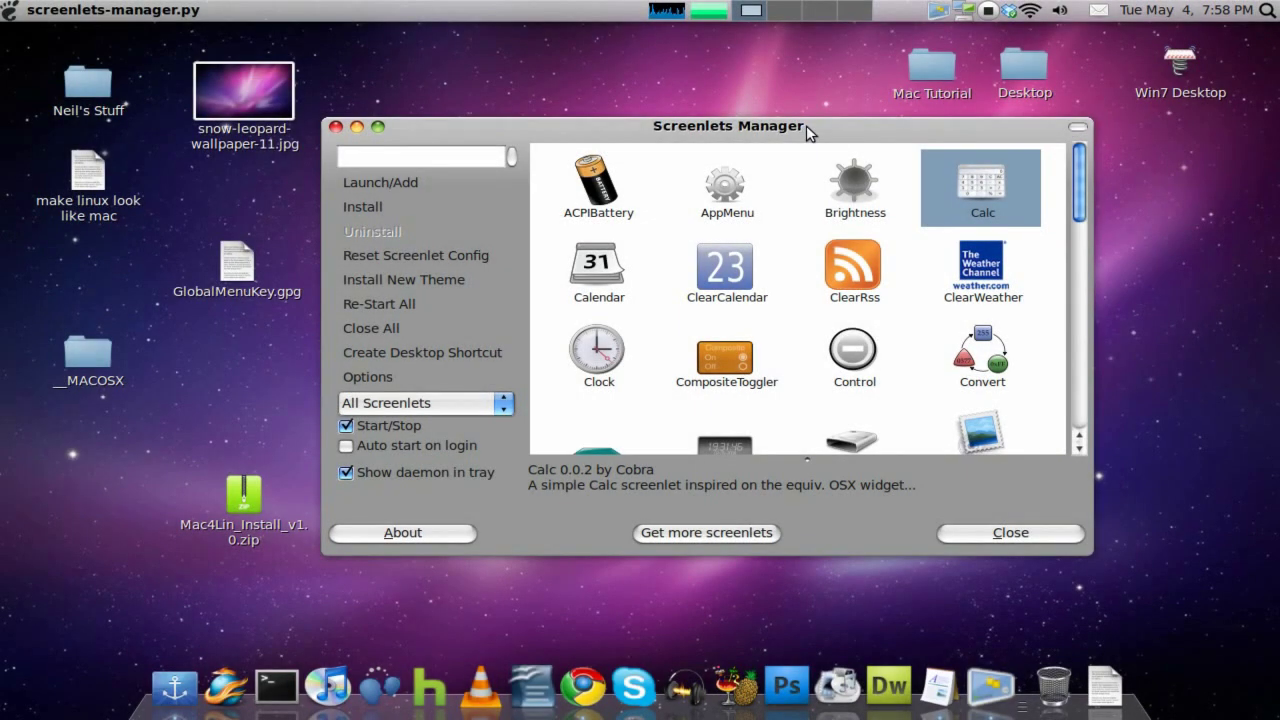
pyautogui.moveTo(1081, 189)
pyautogui.mouseDown()
pyautogui.moveTo(1084, 317)
pyautogui.moveTo(1084, 185)
pyautogui.moveTo(1066, 352)
pyautogui.moveTo(1054, 365)
pyautogui.moveTo(1057, 320)
pyautogui.moveTo(1022, 458)
pyautogui.mouseUp()
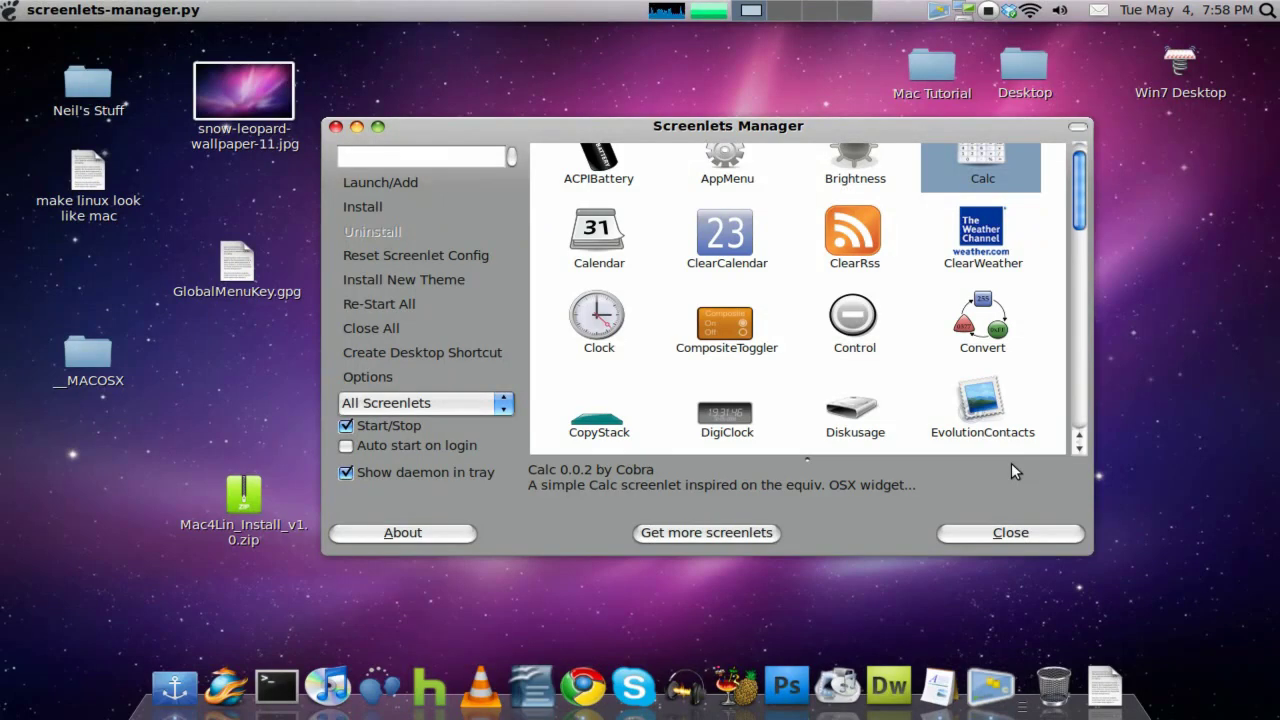
pyautogui.press('F9')
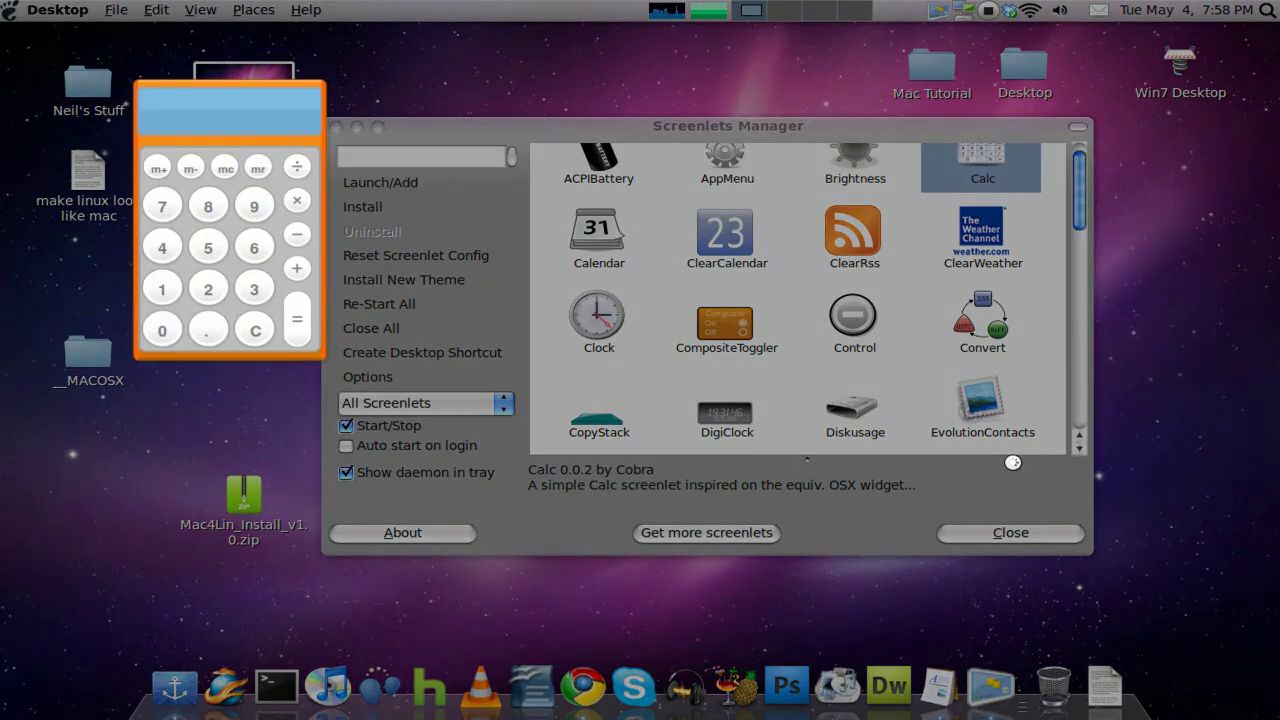
pyautogui.press('F9')
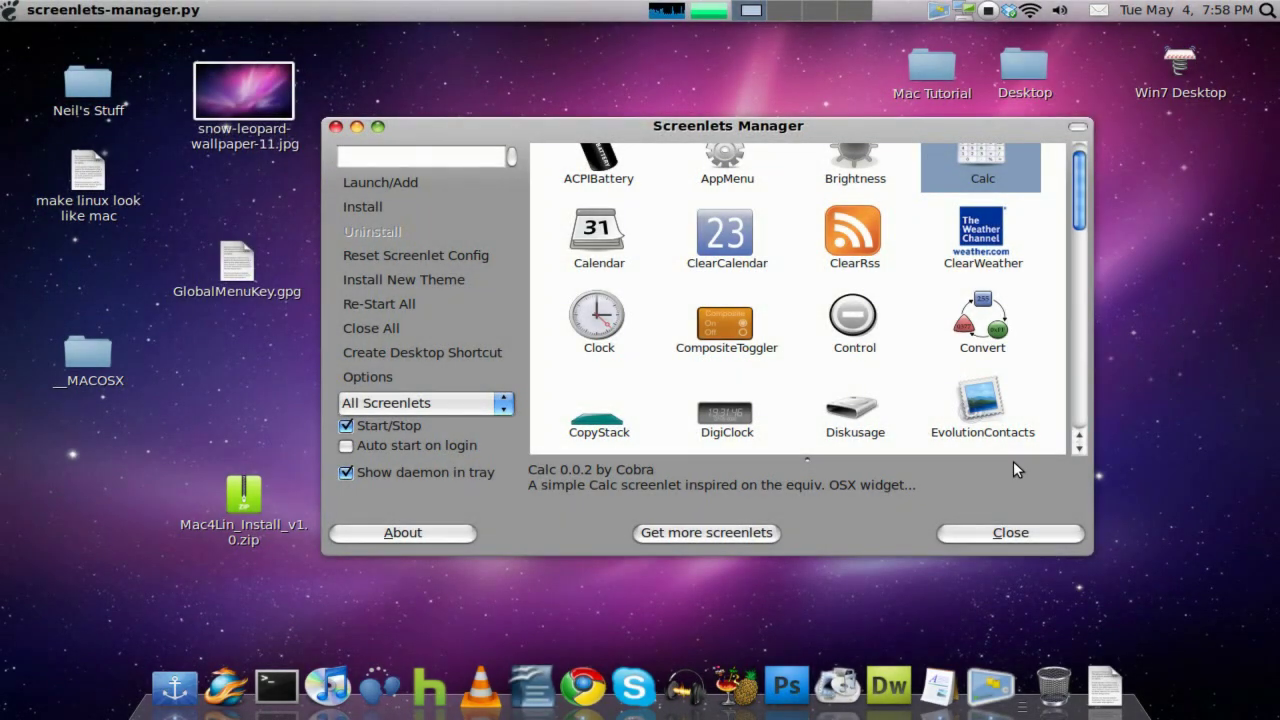
pyautogui.moveTo(782, 130); pyautogui.dragTo(745, 130)
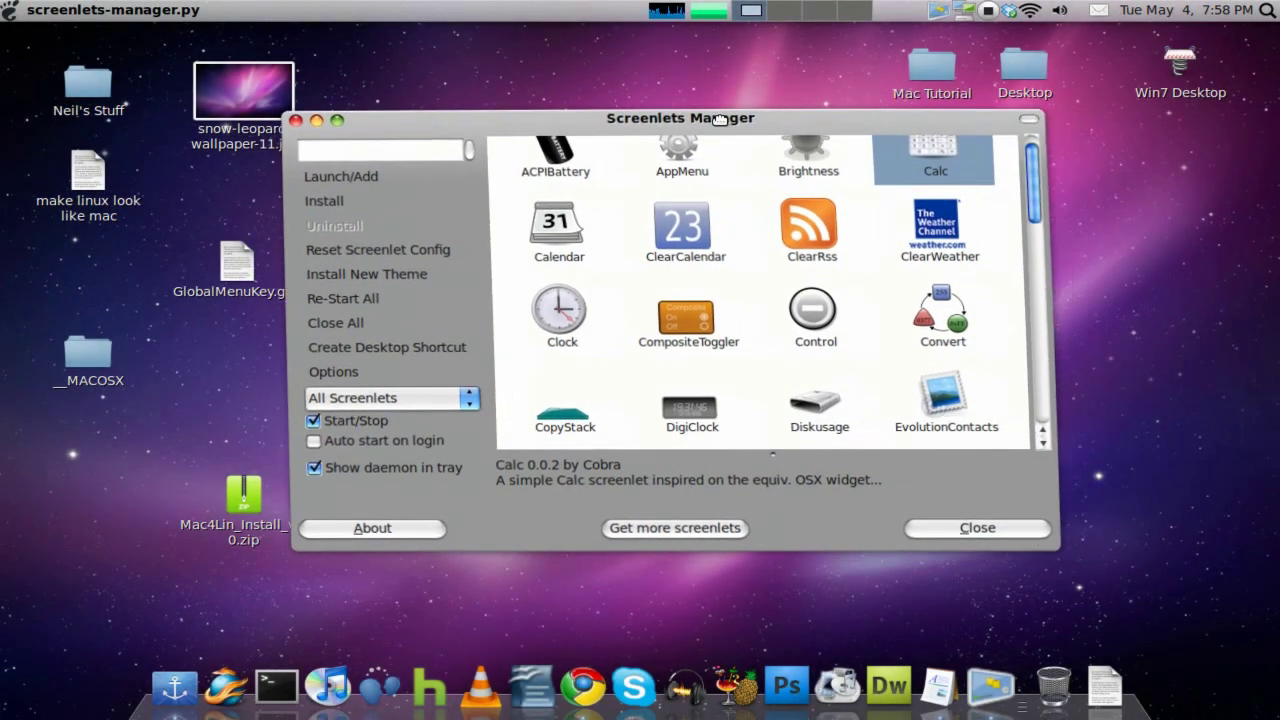
pyautogui.click(319, 126)
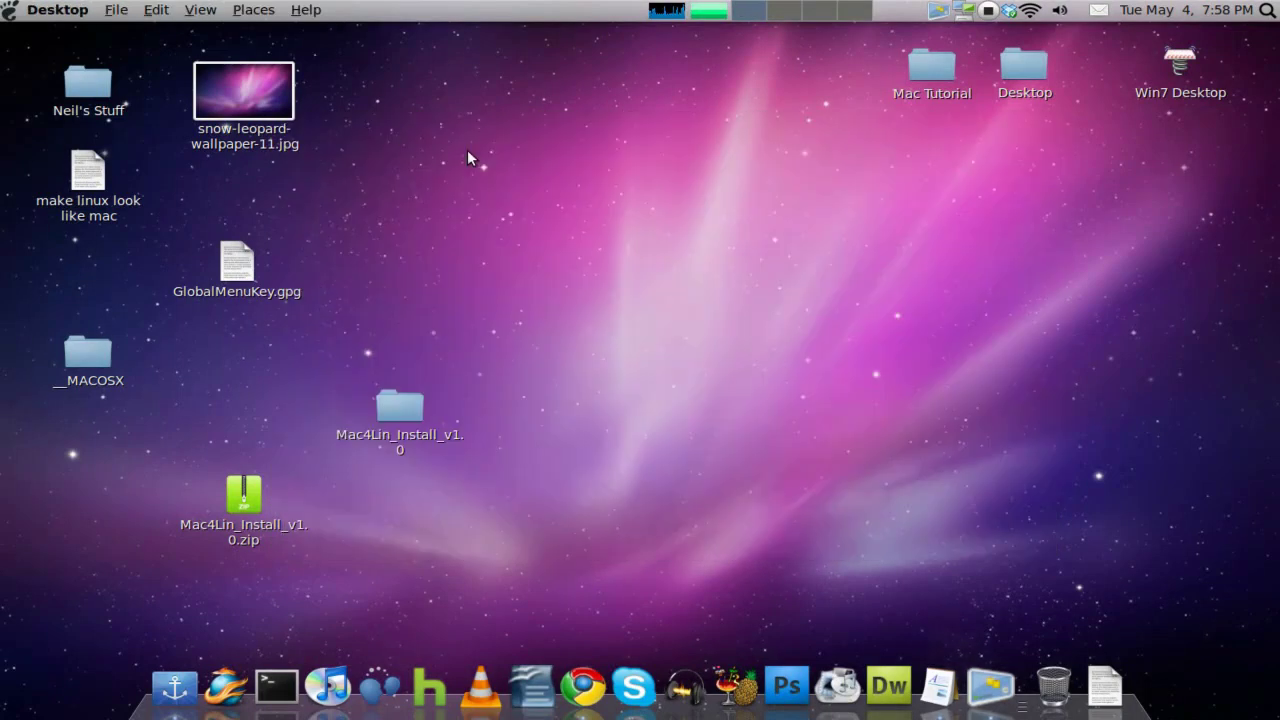